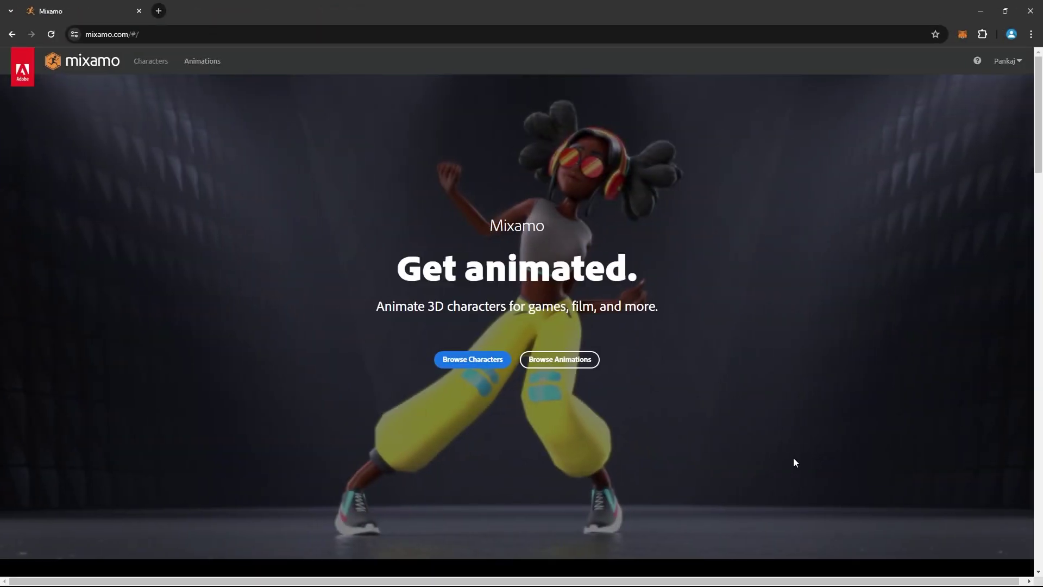
Download the Mutant character in FBX for Unity format with the T-pose
click(468, 368)
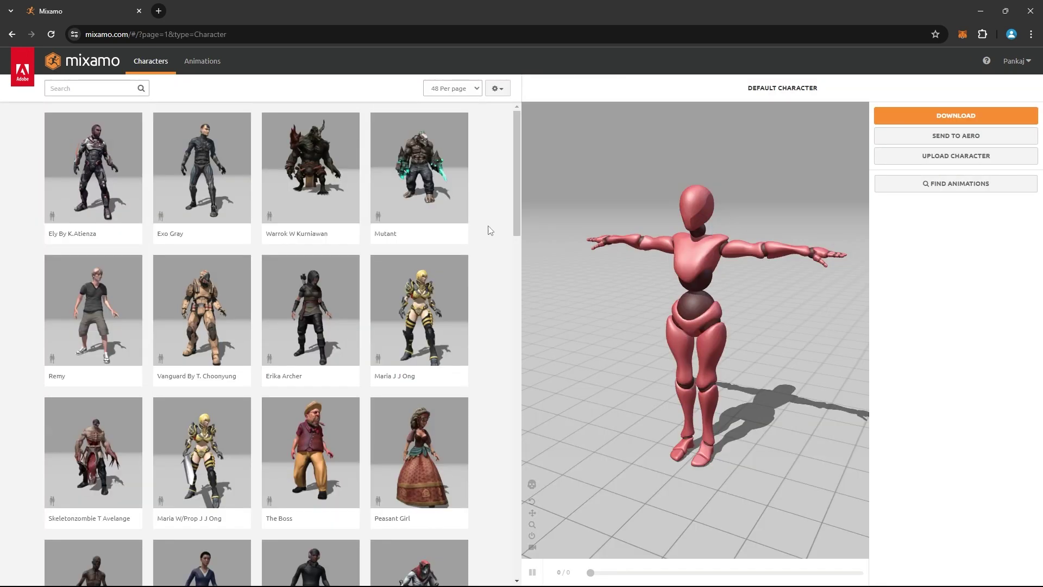
click(417, 194)
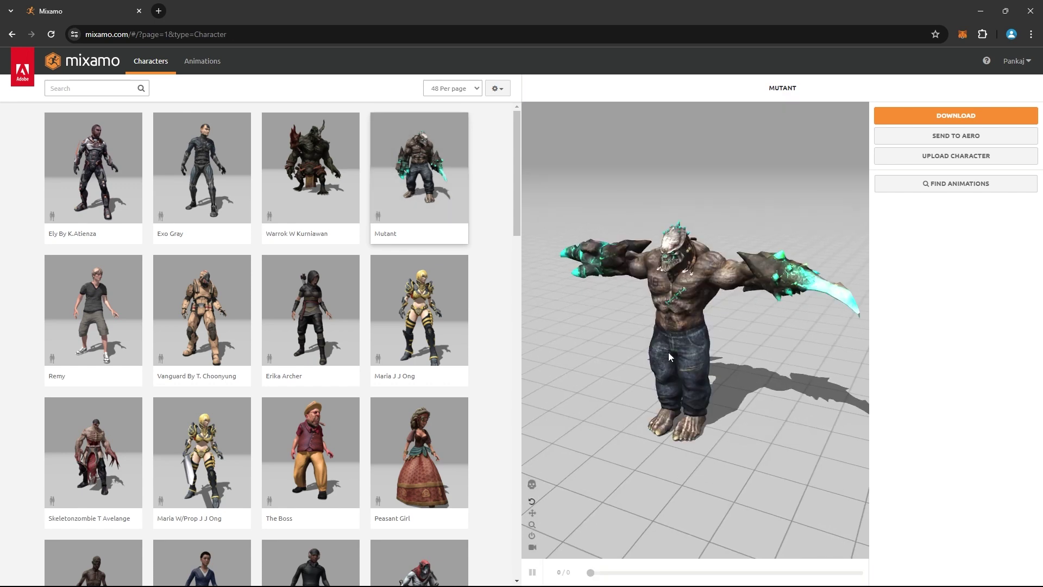
click(955, 116)
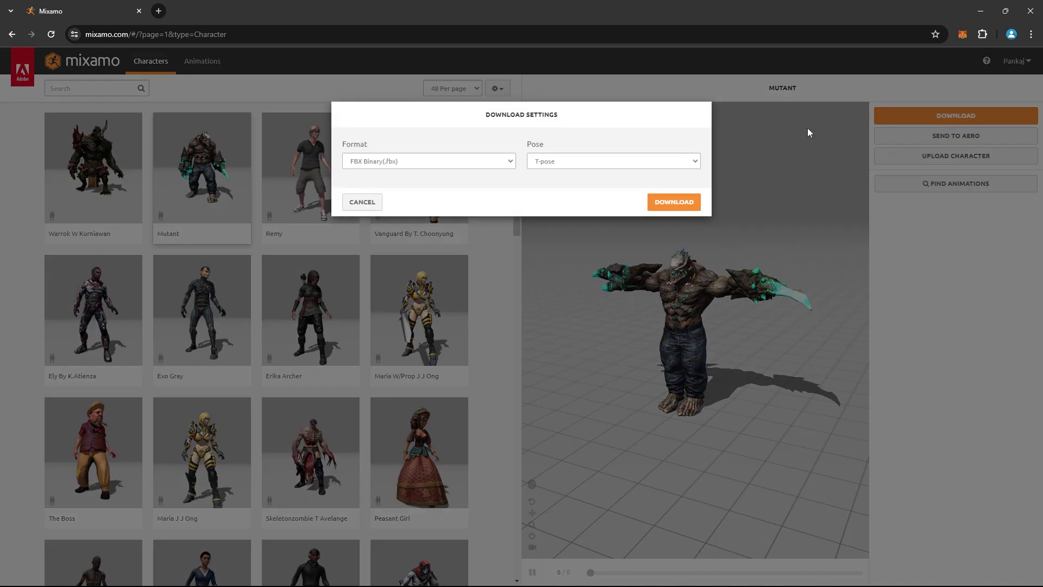
click(498, 163)
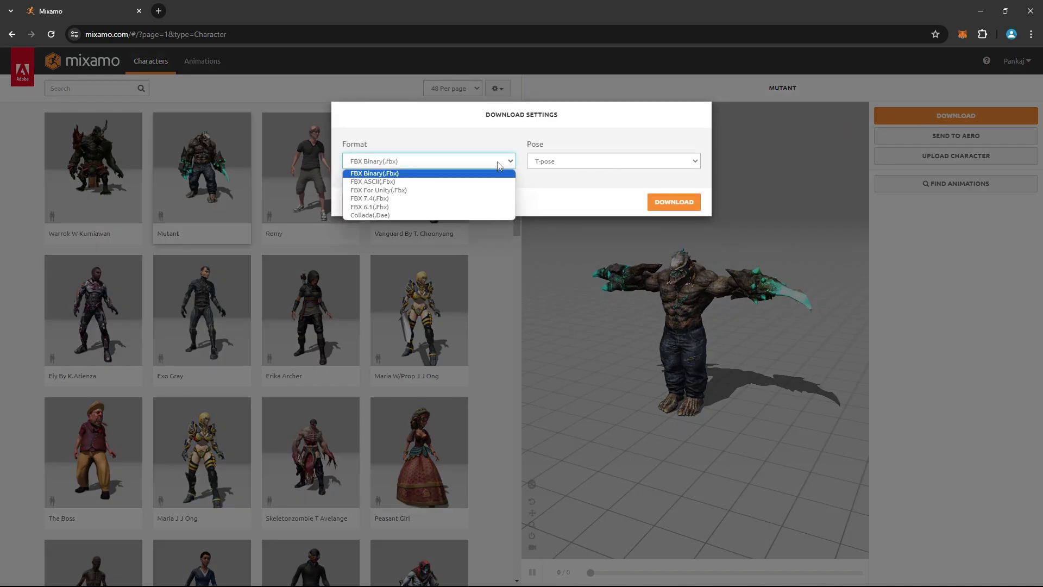
click(451, 190)
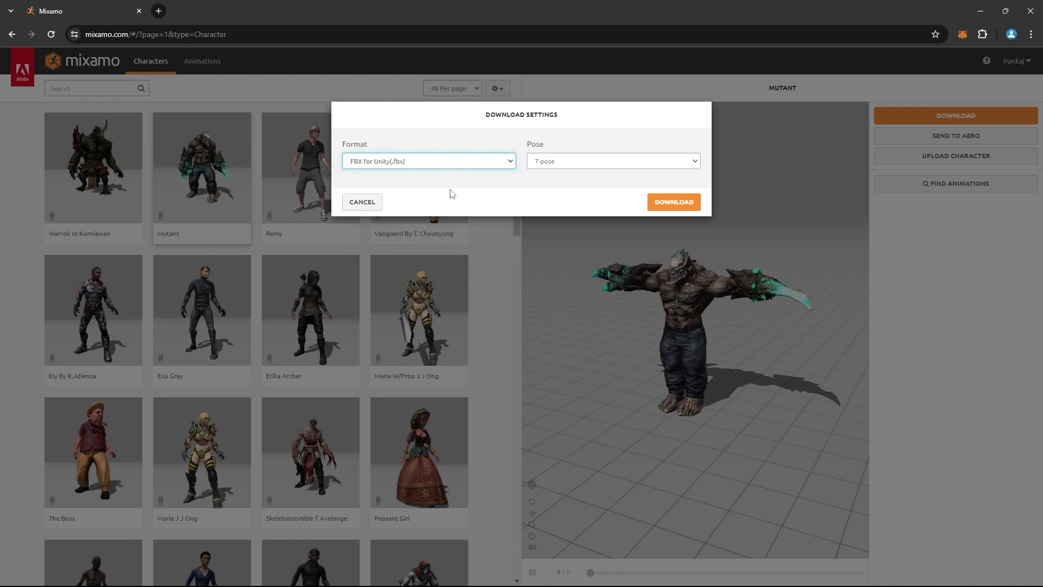
click(673, 202)
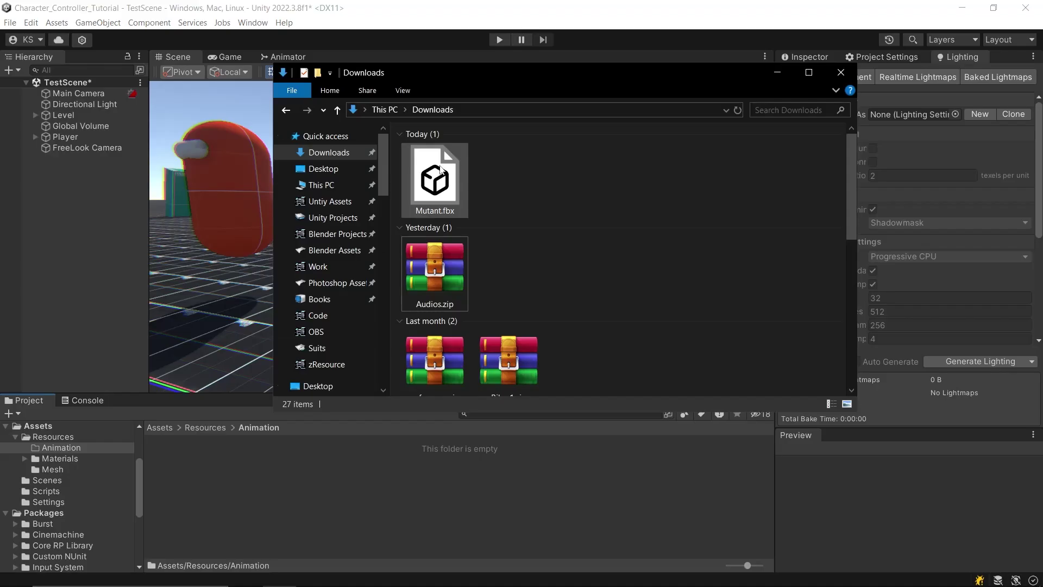
Switch to Unity, import Mutant.fbx from Downloads into Assets/Resources/Animation, and place the model in the scene
drag(441, 170, 349, 511)
drag(249, 465, 249, 465)
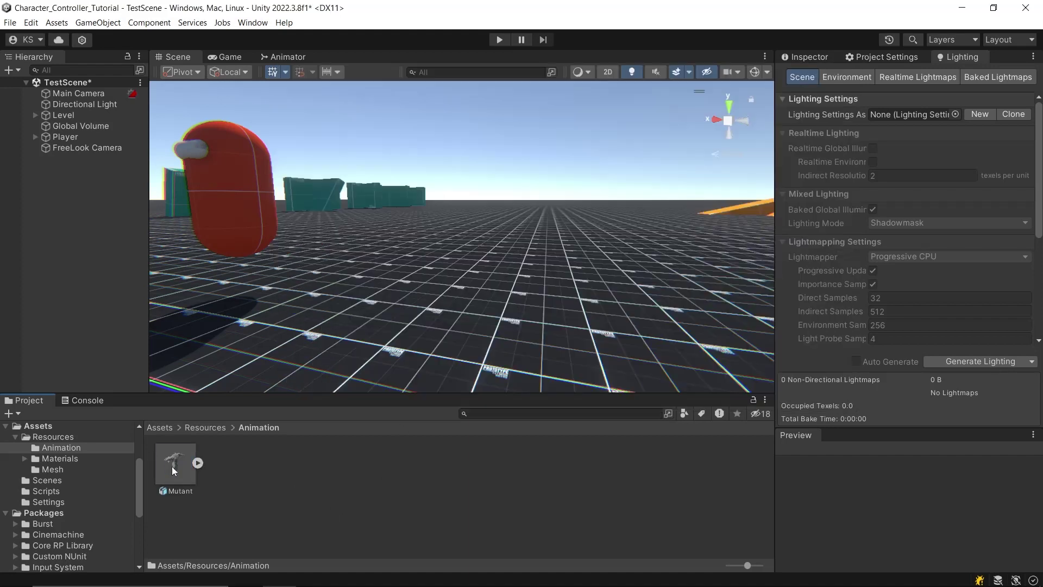
click(171, 466)
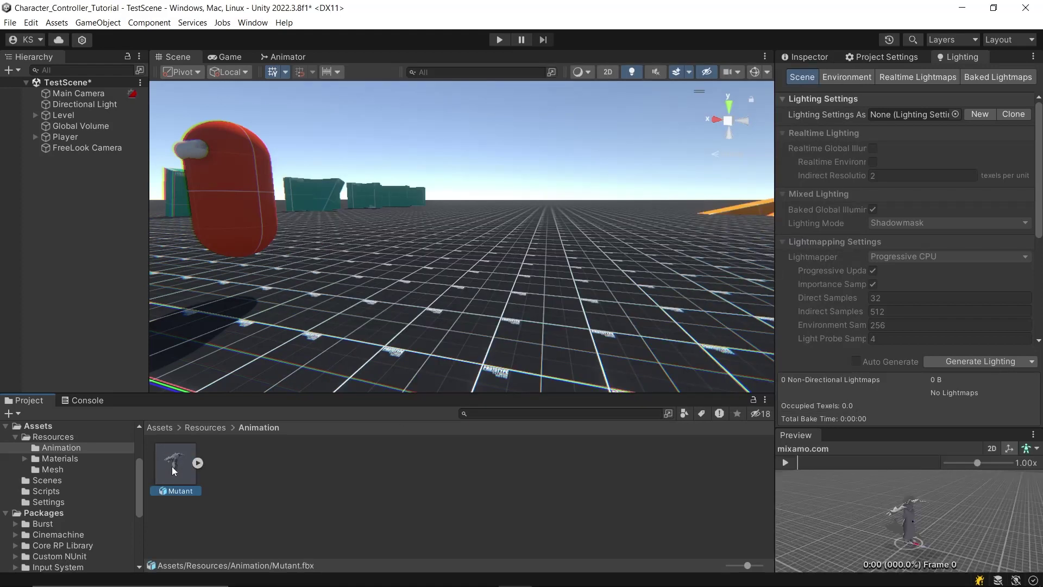
drag(175, 464, 457, 320)
right_drag(457, 320, 516, 298)
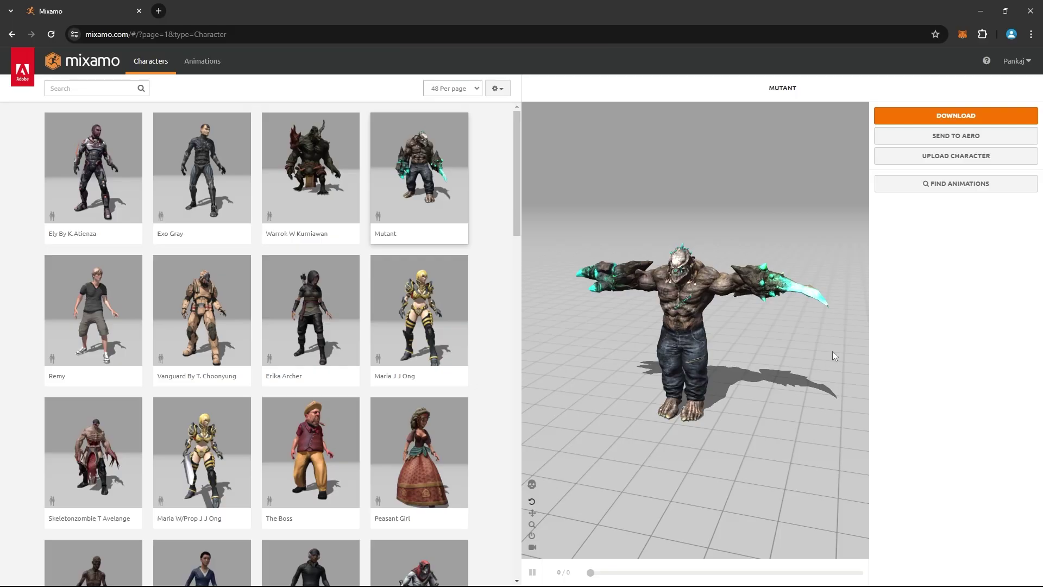
Switch back to Mixamo and download the Mutant character in Collada (.dae) format with the T-pose
click(942, 117)
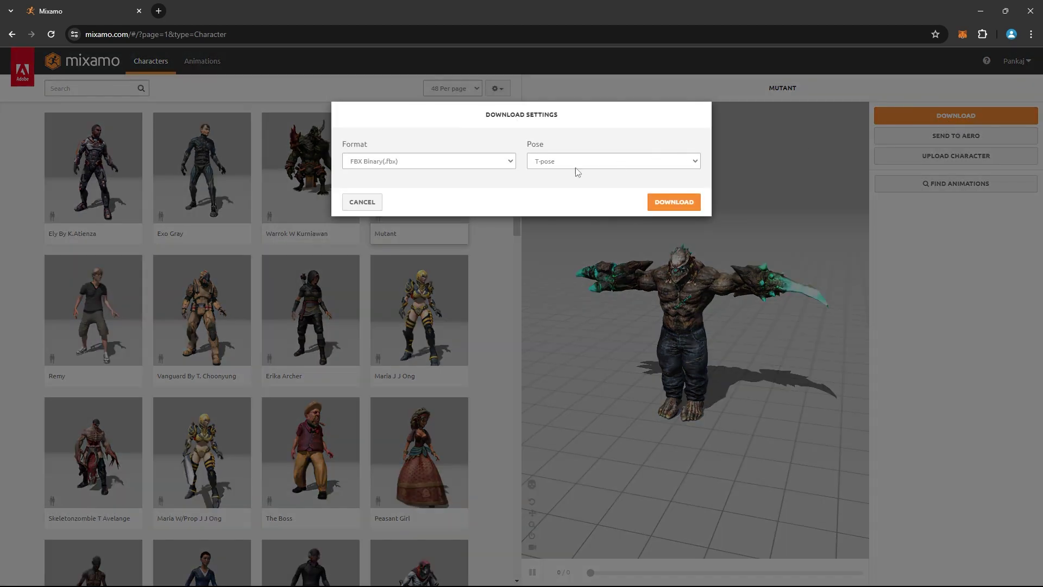
click(507, 162)
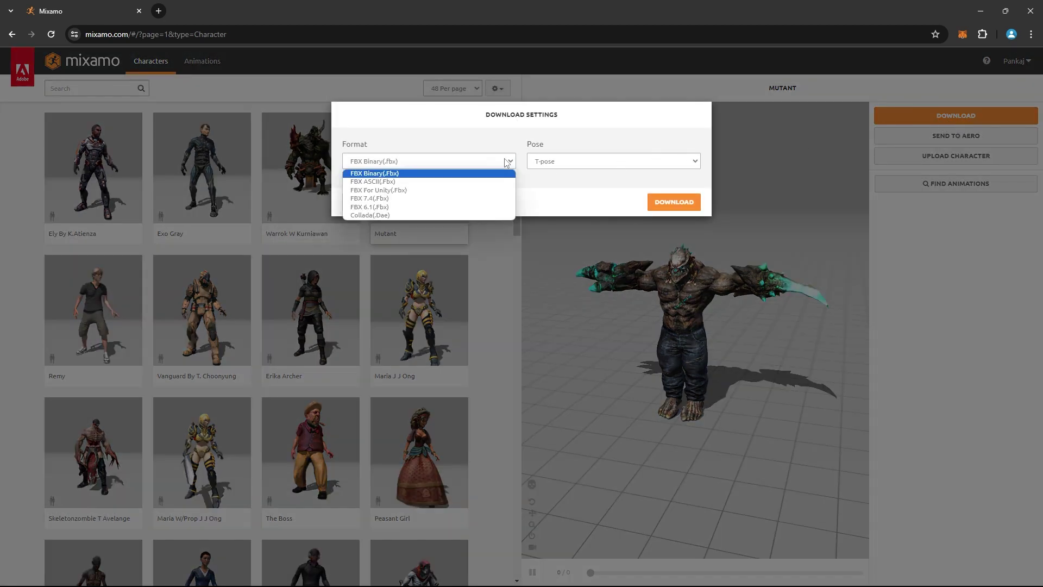
click(399, 215)
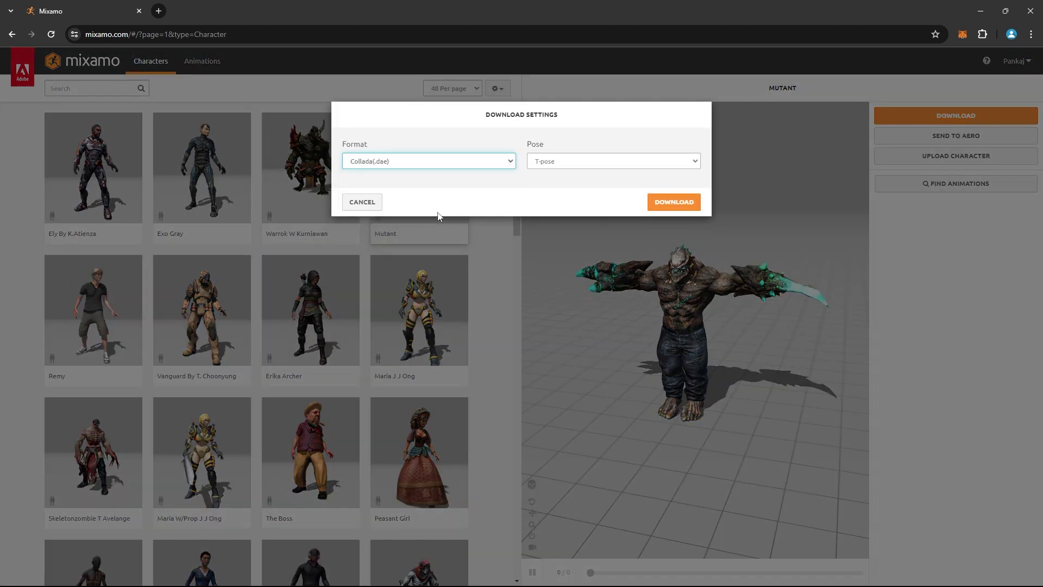
click(668, 203)
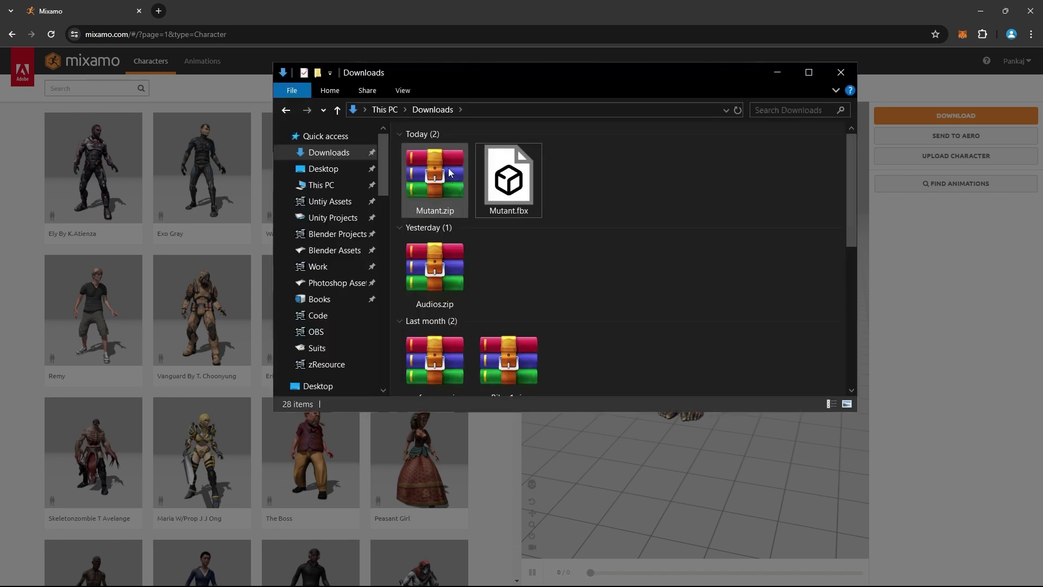
Extract the contents of Mutant.zip directly into the Downloads folder
click(448, 166)
right_click(449, 163)
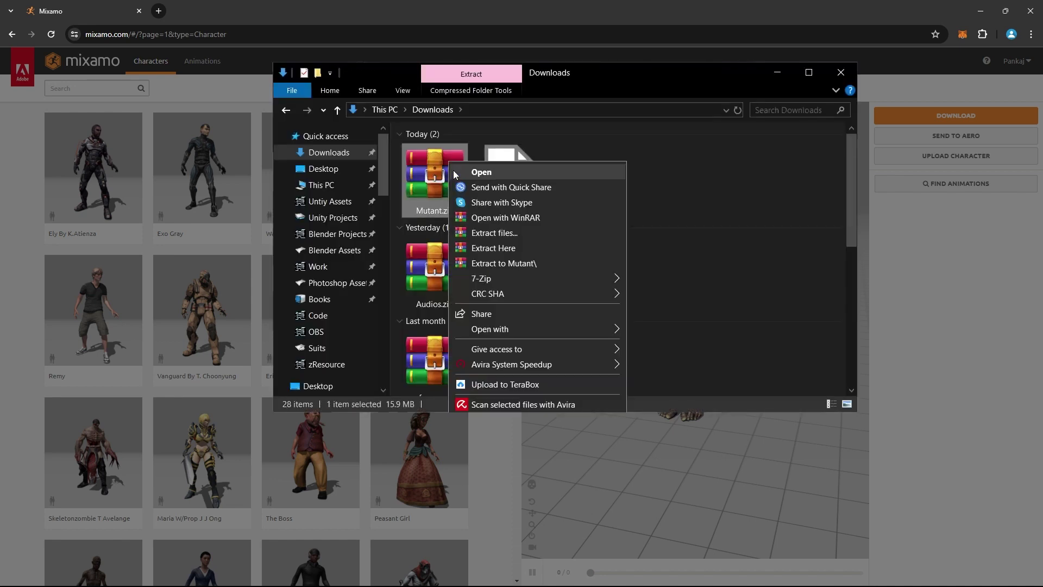
click(496, 248)
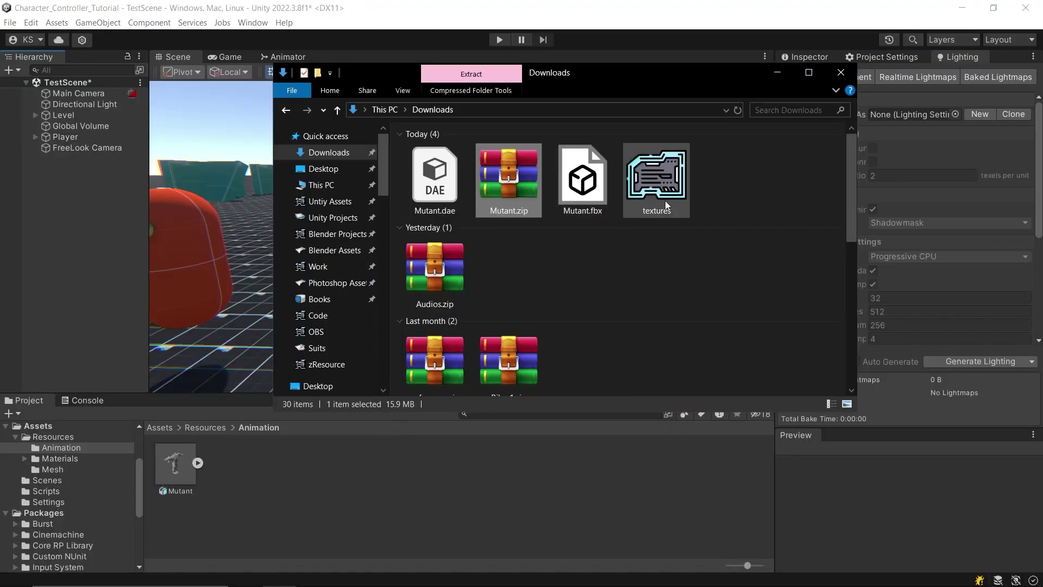
Import the extracted textures folder into Unity's Assets/Resources/Animation folder and place the textured Mutant in the scene
drag(664, 200, 288, 480)
click(207, 209)
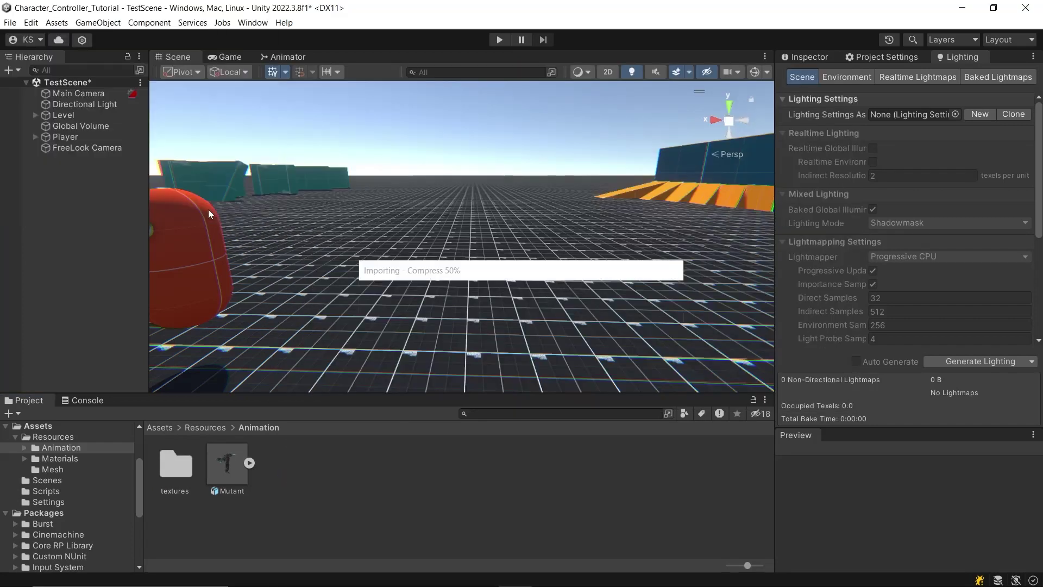
drag(224, 463, 388, 334)
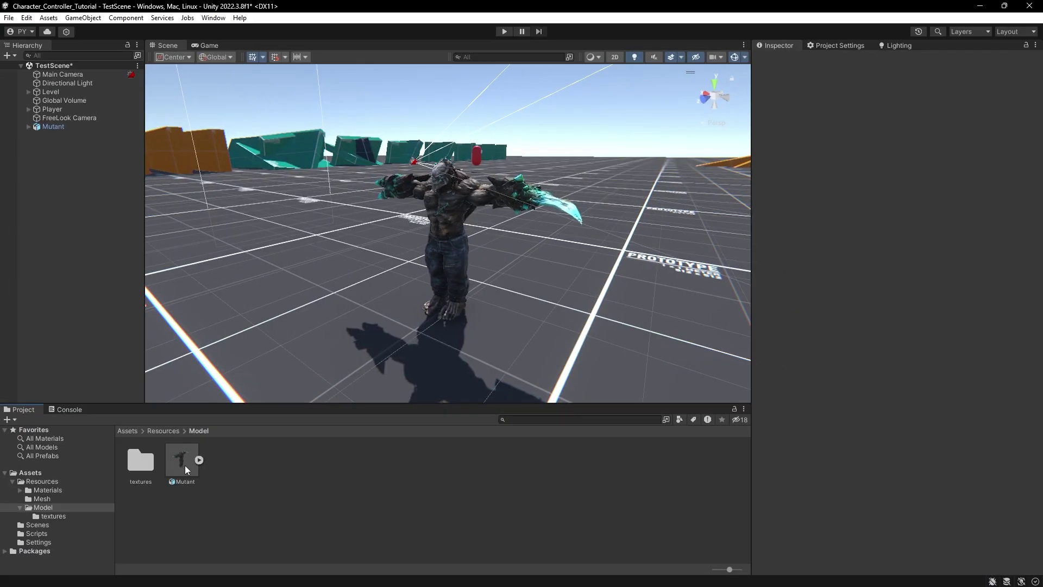
Set the Mutant model's rig to the Humanoid animation type with its avatar created from this model, and apply the import settings
click(185, 465)
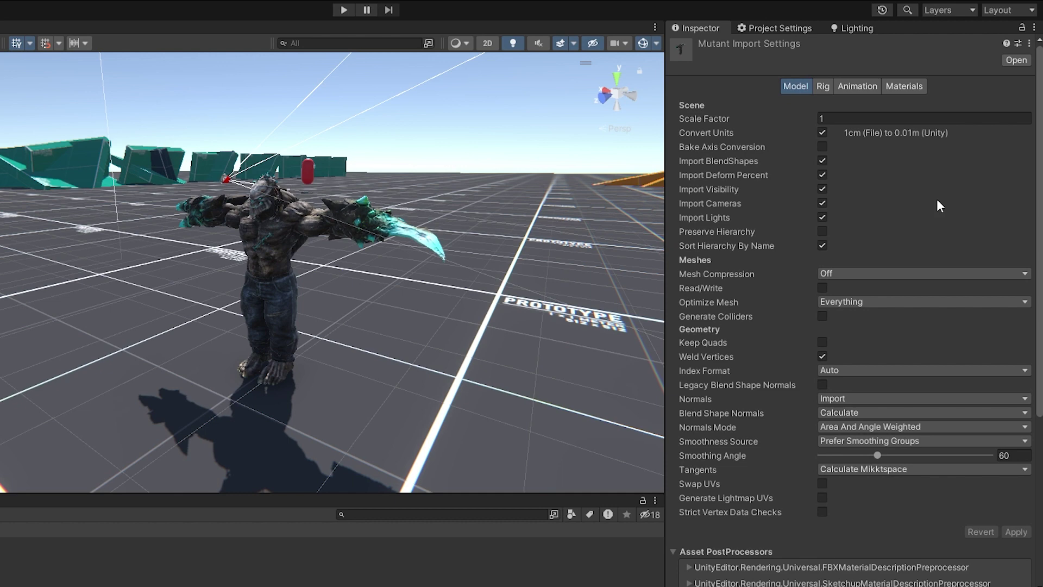
click(916, 86)
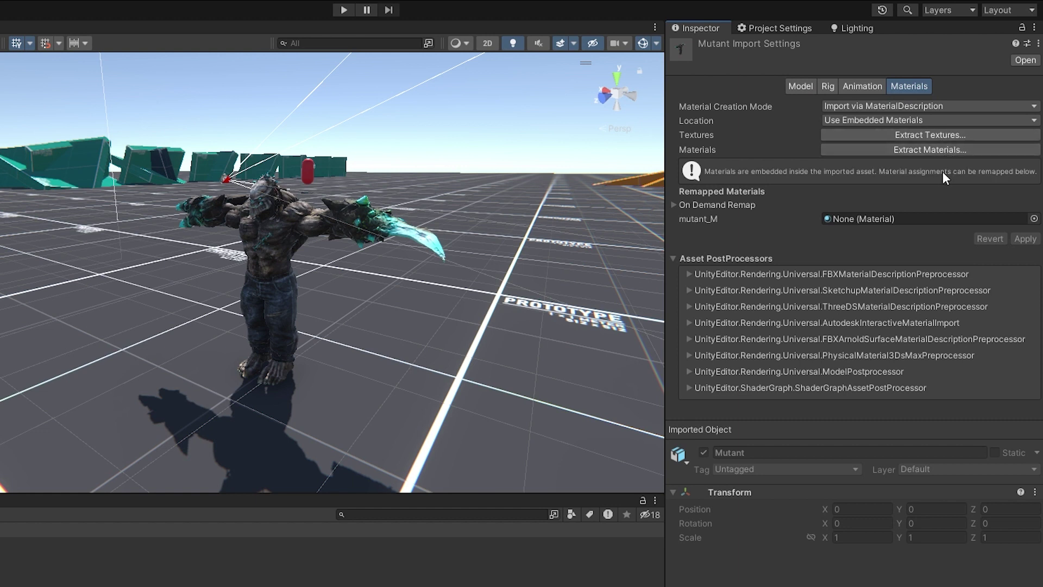
click(829, 87)
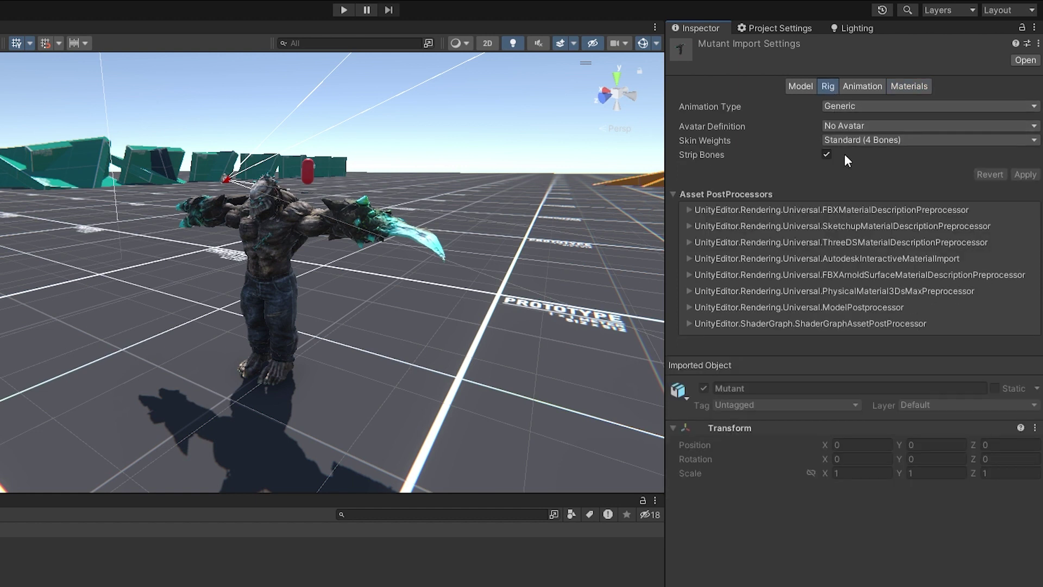
click(884, 105)
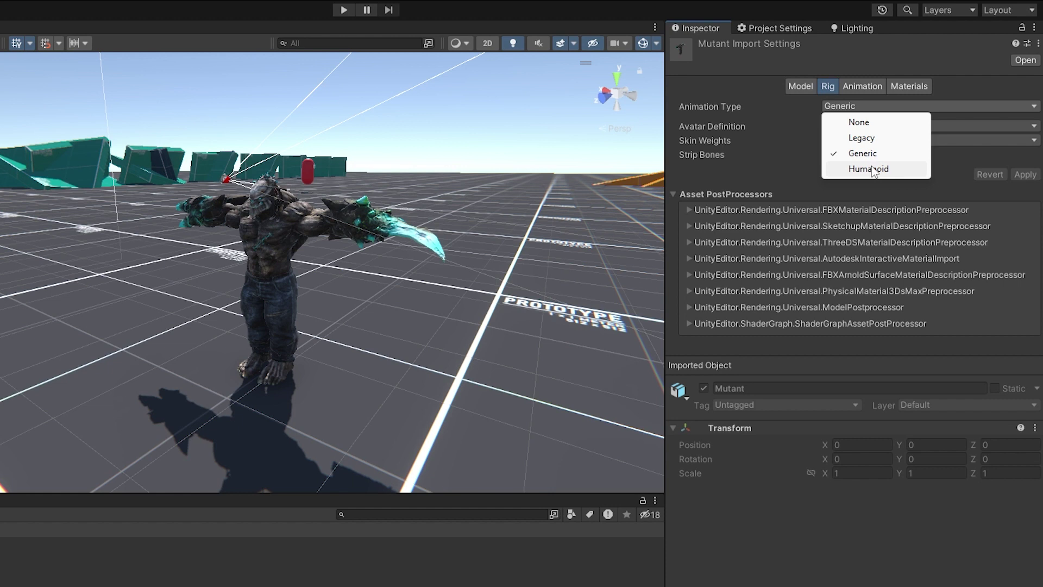
click(871, 169)
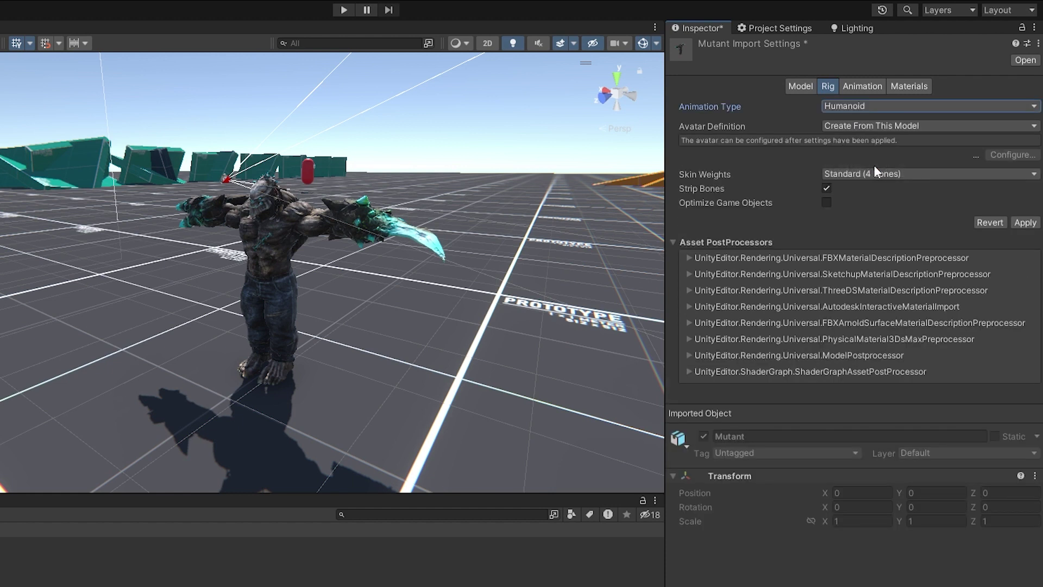
click(920, 128)
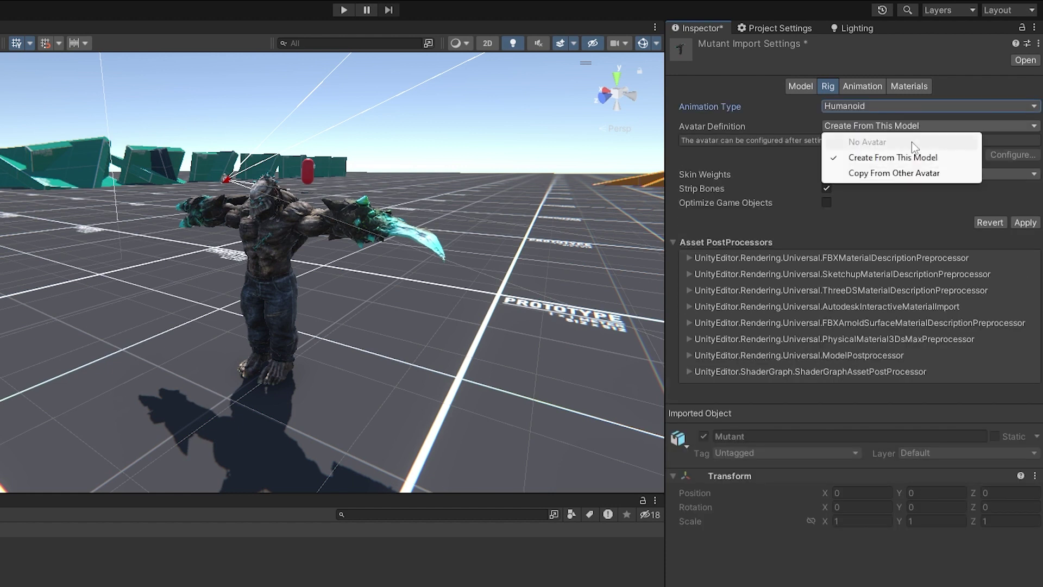
click(942, 158)
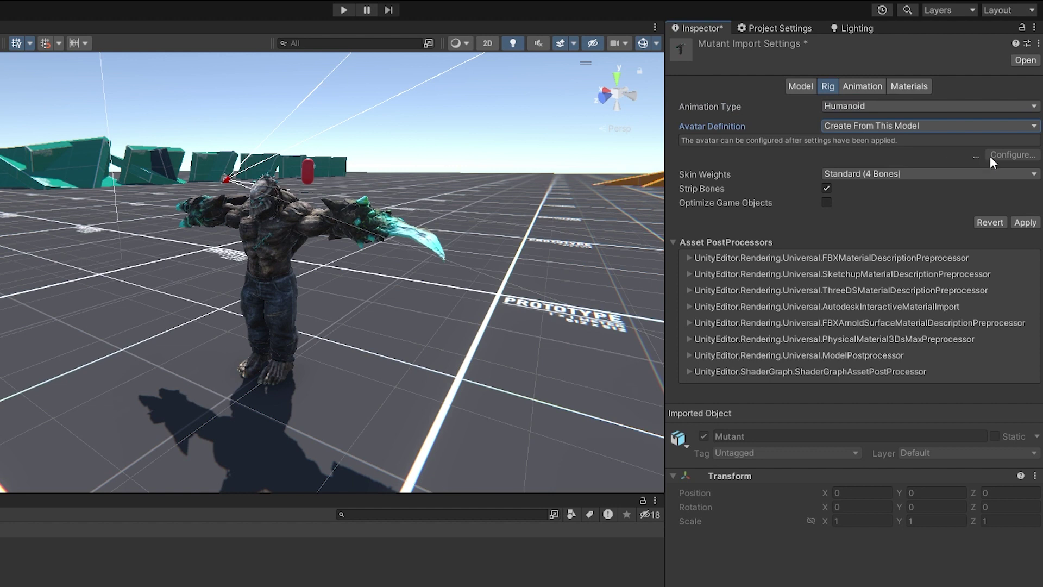
click(1026, 222)
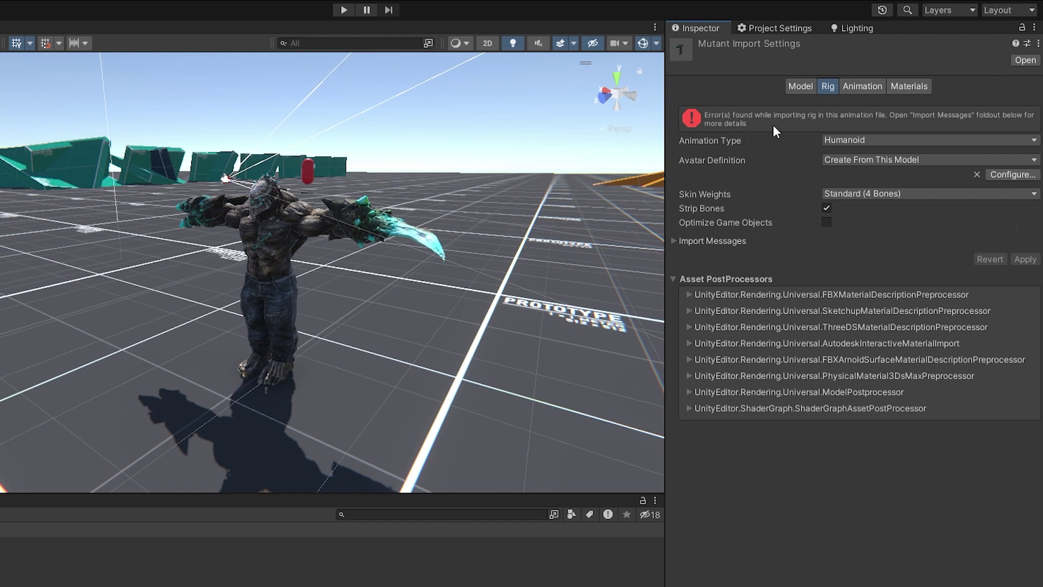
Configure the Mutant avatar by assigning mixamorig:LeftHand to the left arm's Hand bone, apply the mapping, and finish the configuration
click(1007, 173)
scroll(927, 247, down, 3)
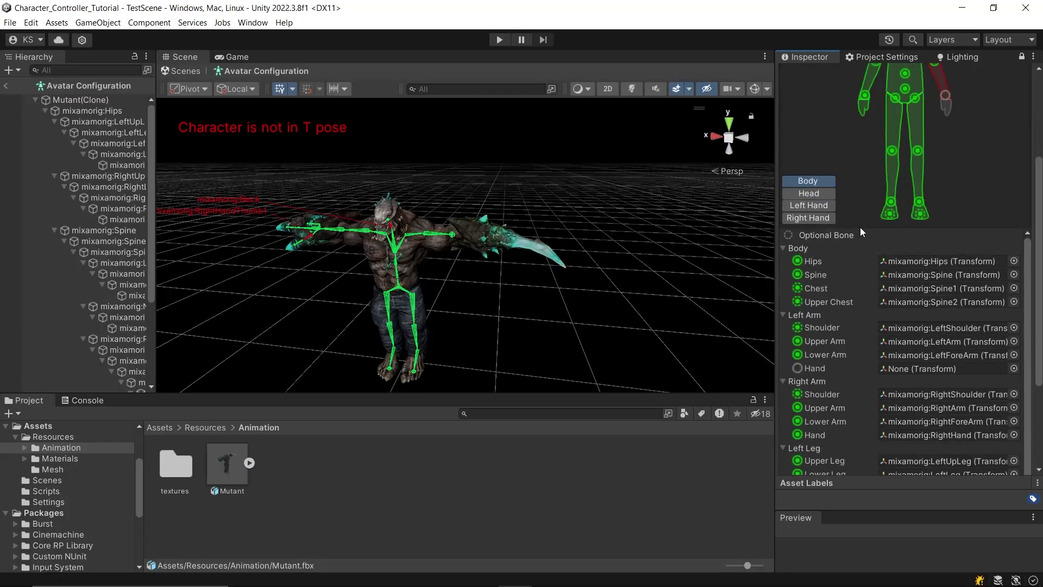
scroll(894, 206, up, 3)
alt+drag(428, 274, 423, 296)
click(166, 287)
drag(157, 287, 253, 286)
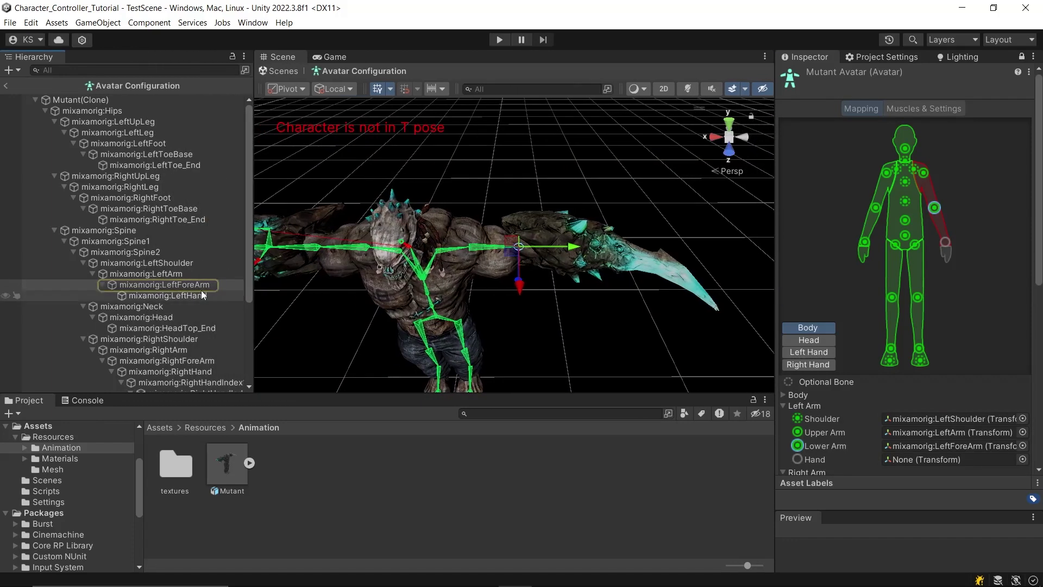
drag(625, 468, 926, 138)
click(984, 421)
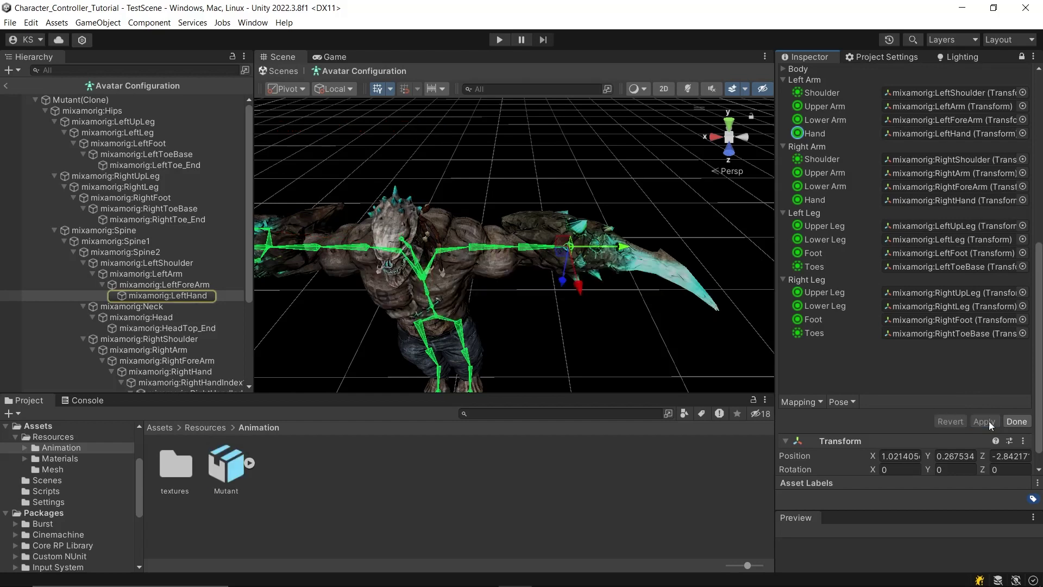
click(1015, 422)
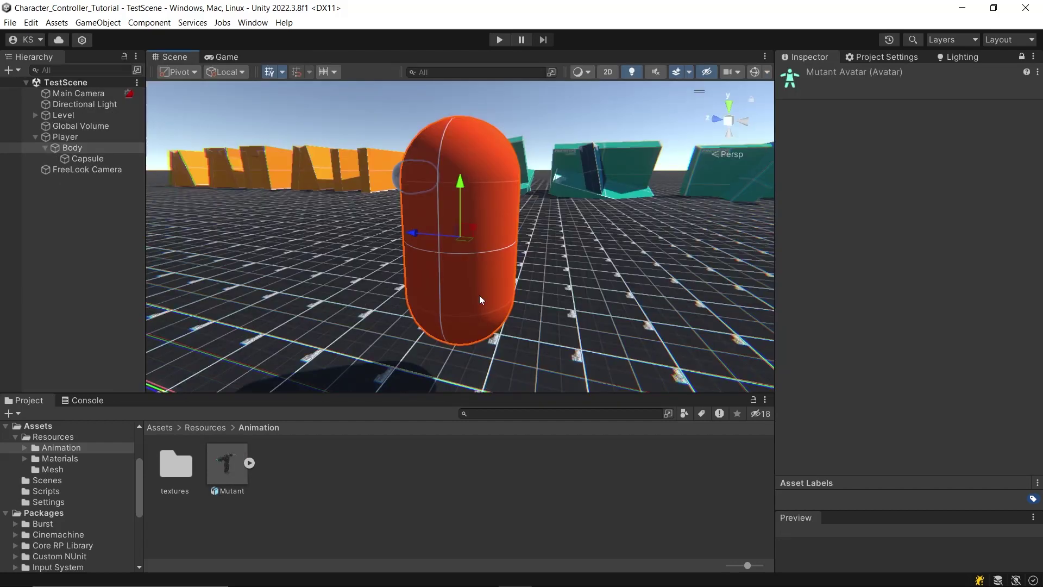
Delete the capsule Body from Player and put the Mutant model under Player in its place
key(Delete)
drag(178, 310, 100, 137)
right_drag(210, 195, 418, 266)
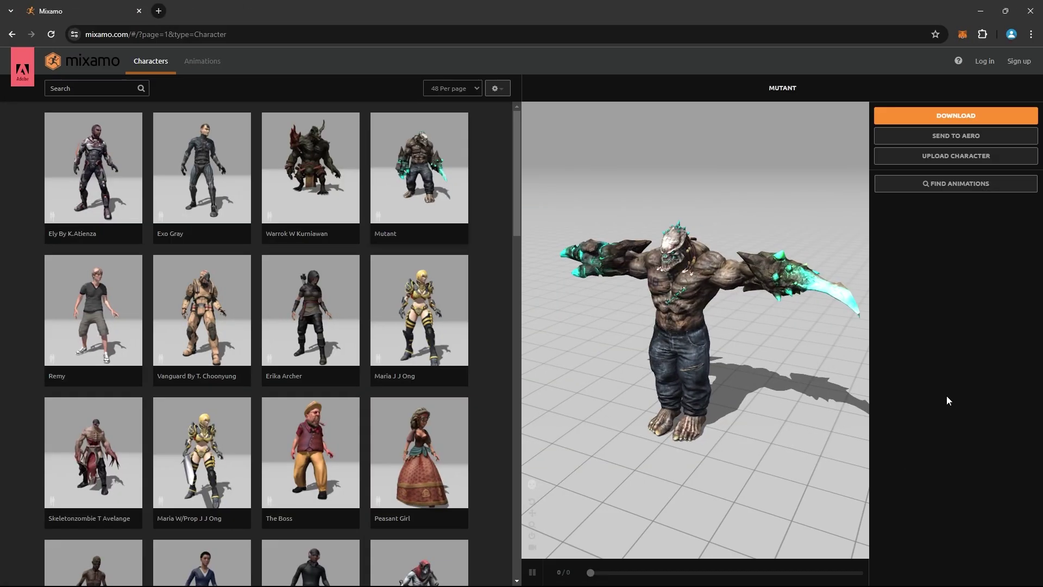
Switch to Mixamo, search the animations for "mutant", and look through the available Mutant animations and packs
click(202, 61)
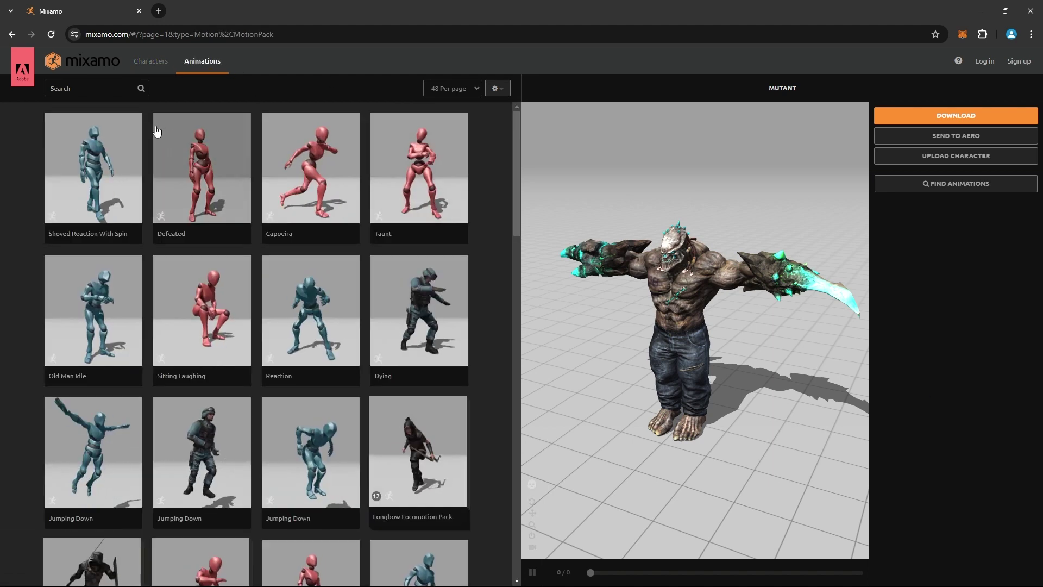
click(89, 88)
text(mutant)
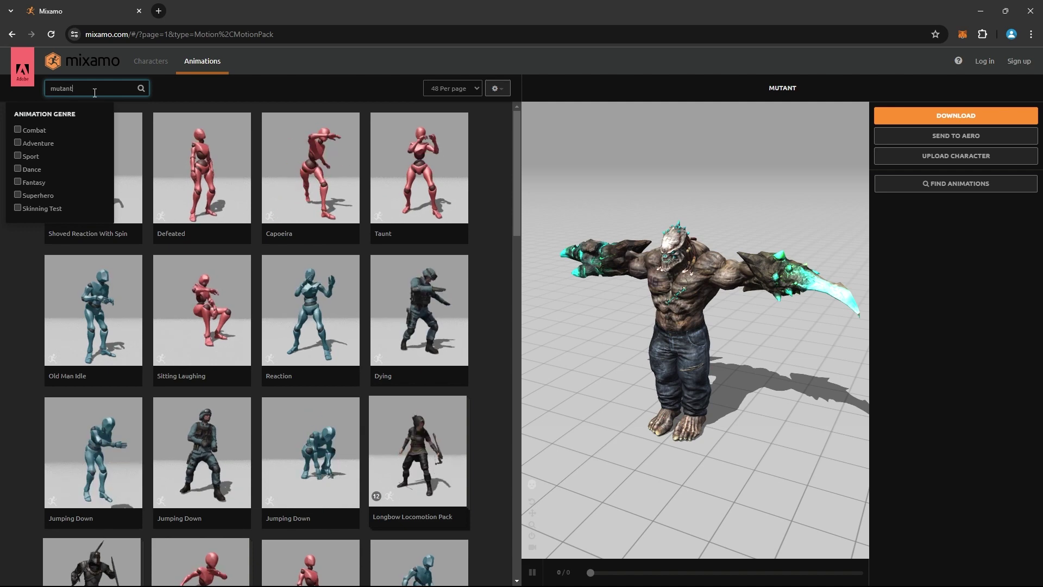
key(Return)
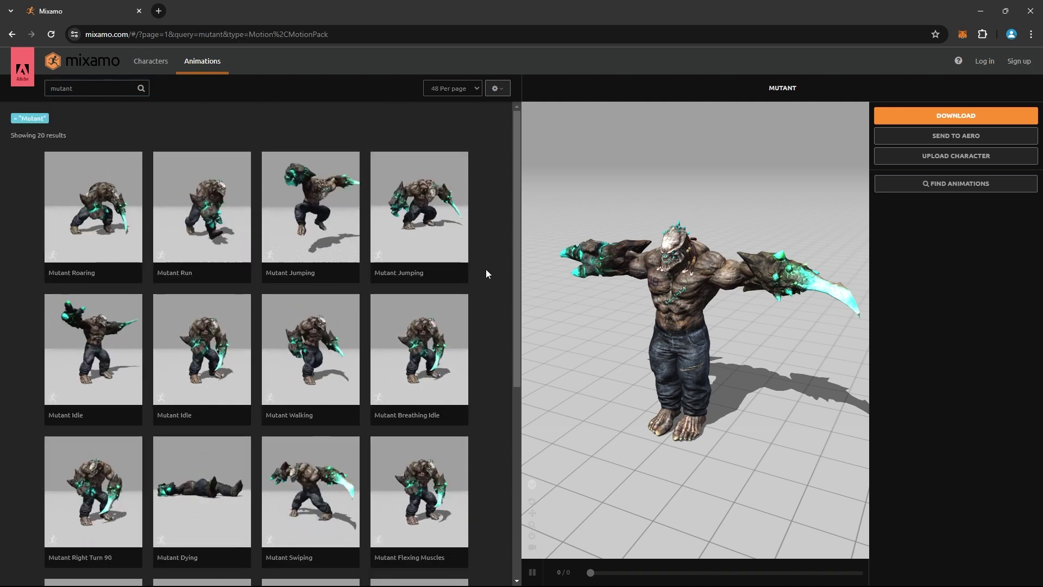
scroll(482, 284, down, 4)
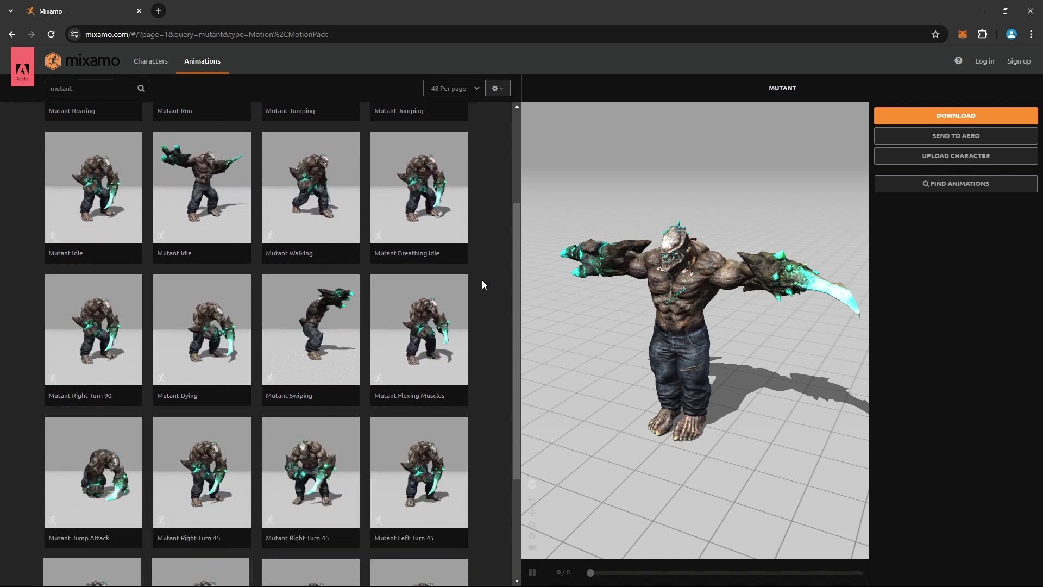
scroll(483, 283, down, 2)
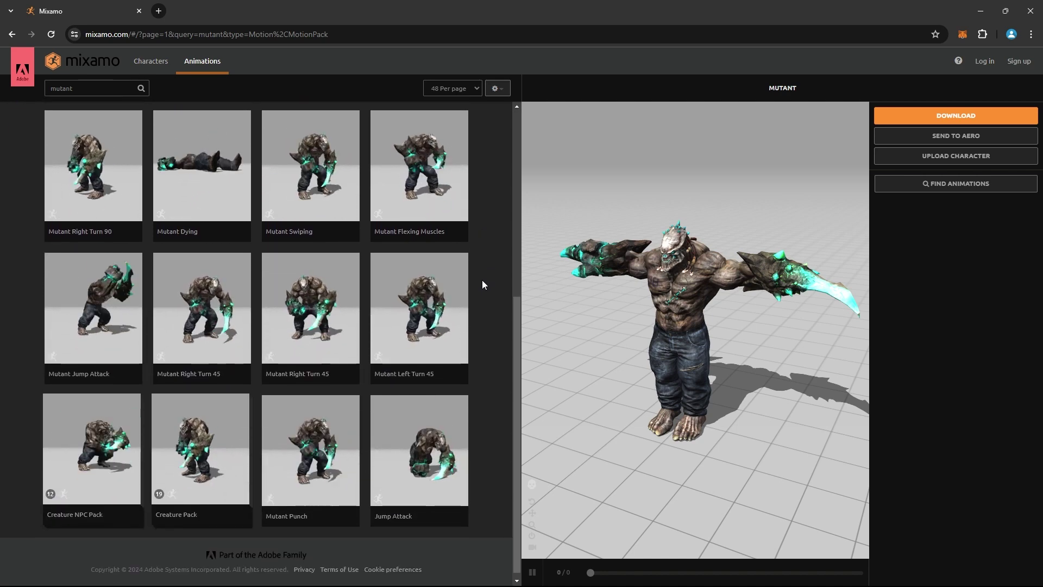
Download the Mutant Breathing Idle animation in FBX for Unity format, without skin
scroll(483, 282, up, 6)
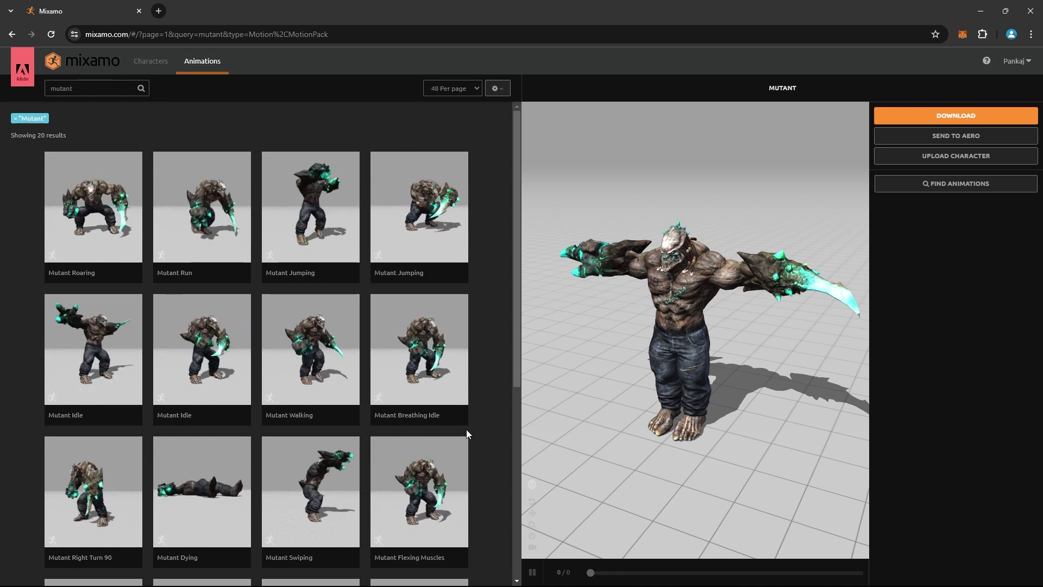
click(430, 370)
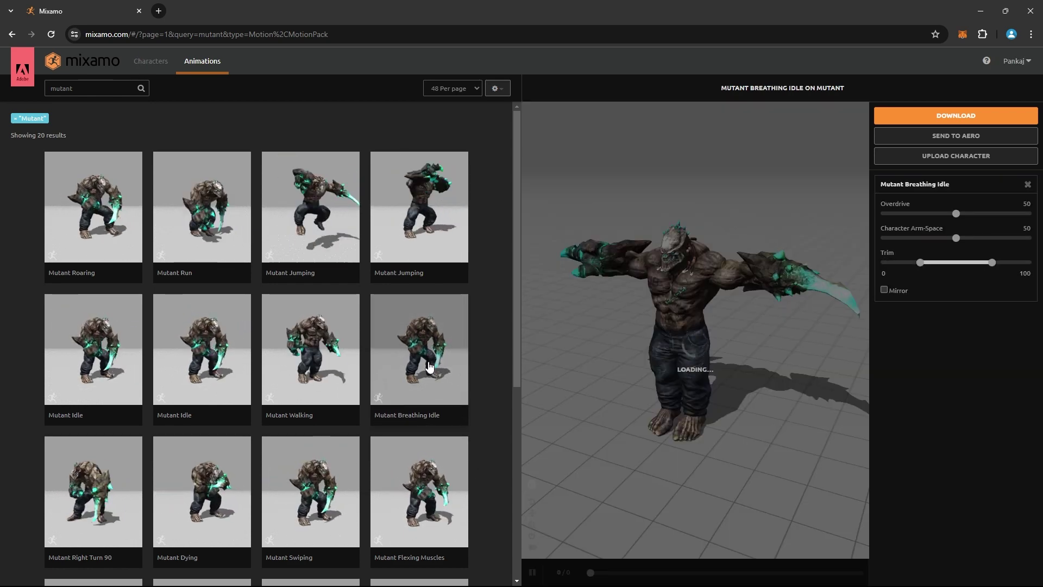
click(951, 117)
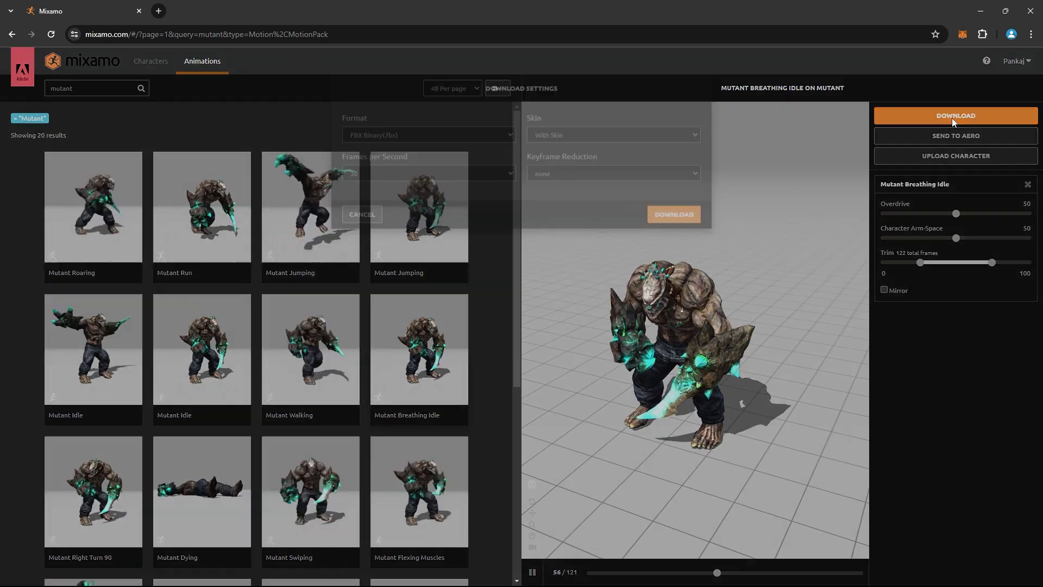
click(440, 162)
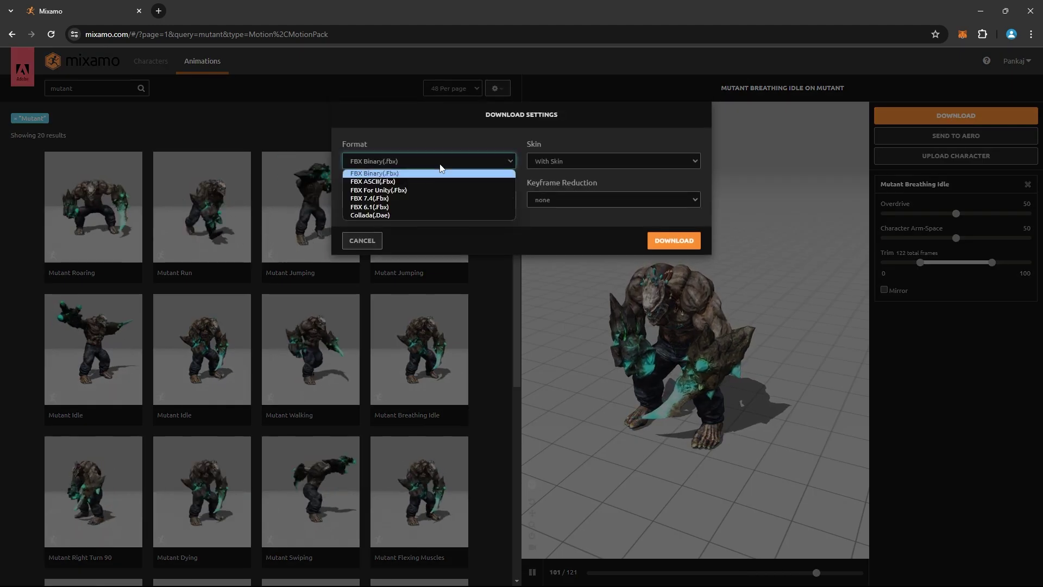
click(416, 192)
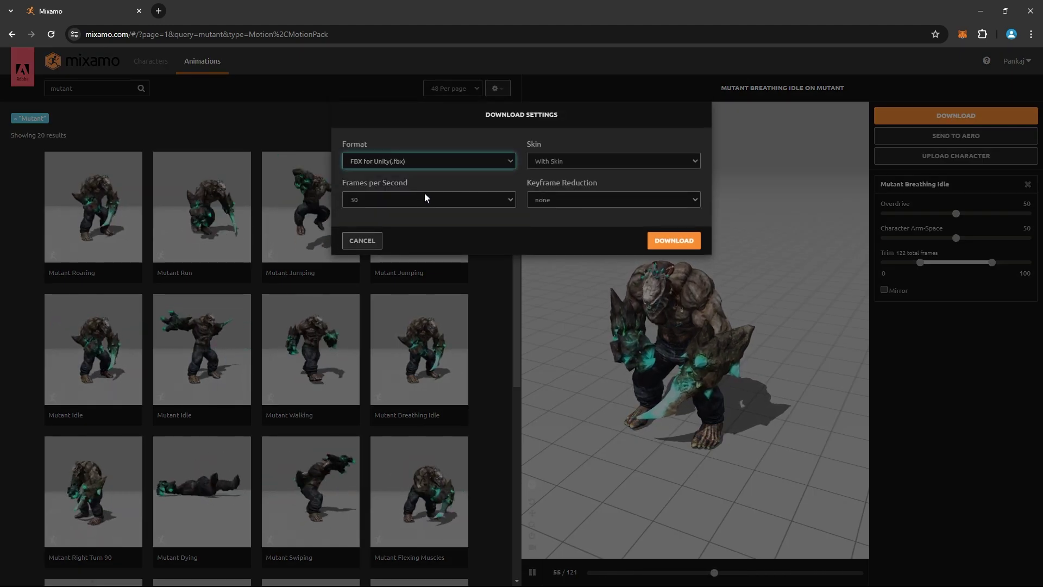
click(554, 161)
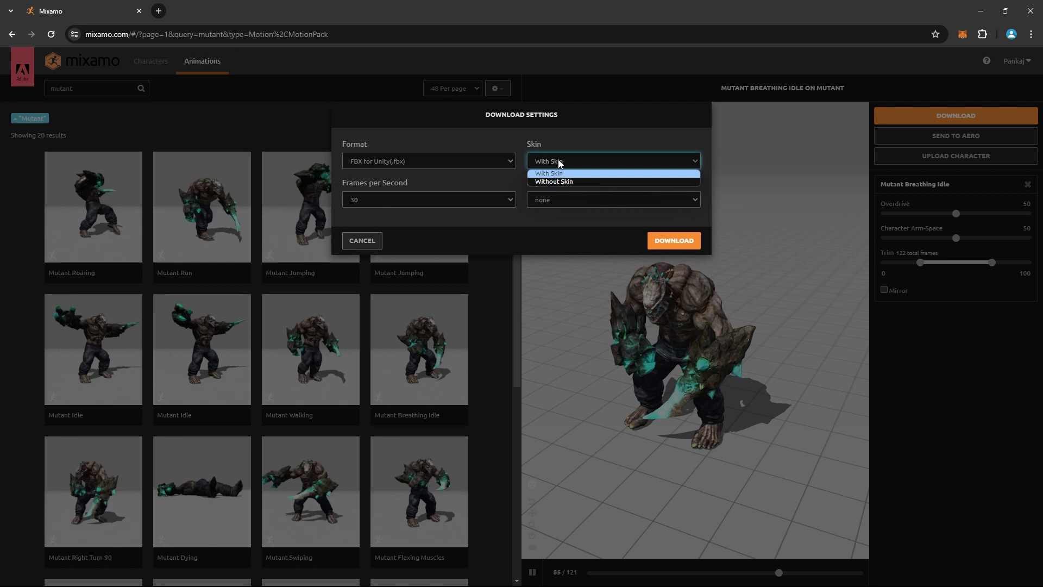
click(588, 182)
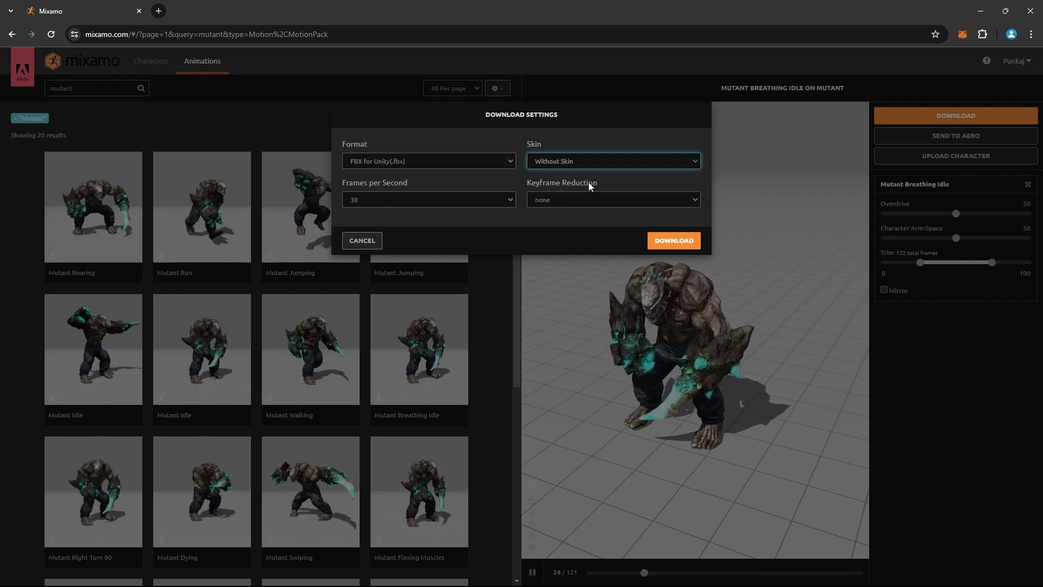
click(672, 239)
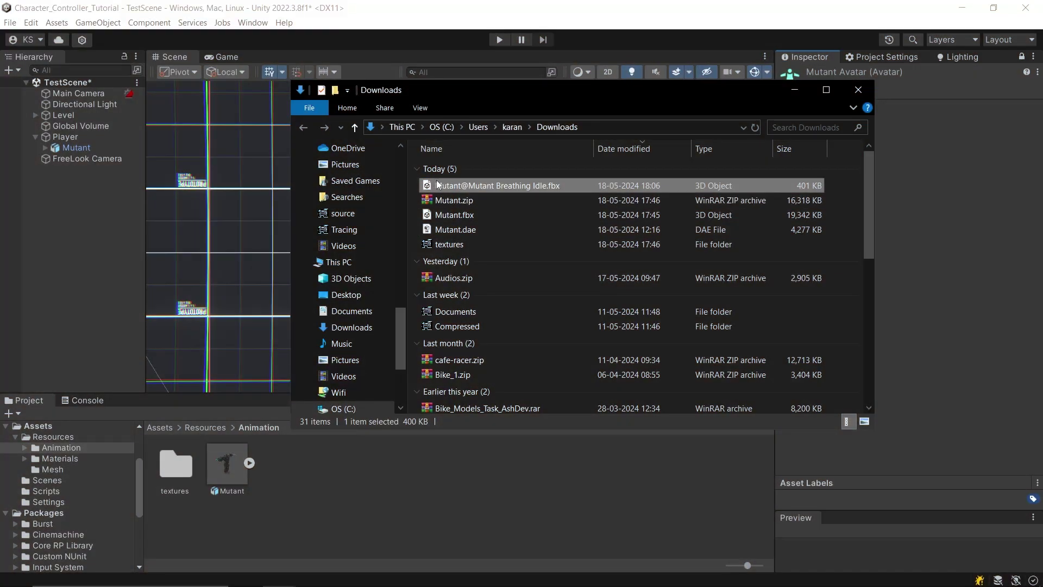
Switch to Unity, import Mutant@Mutant Breathing Idle.fbx from Downloads into Resources/Animation, and set its rig to the Humanoid animation type
drag(437, 185, 420, 483)
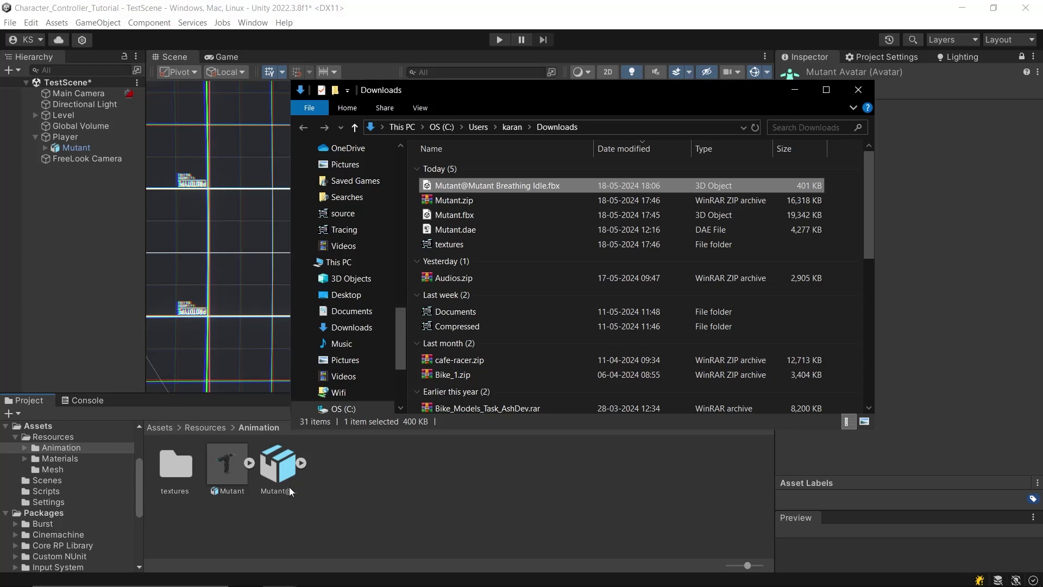
click(289, 488)
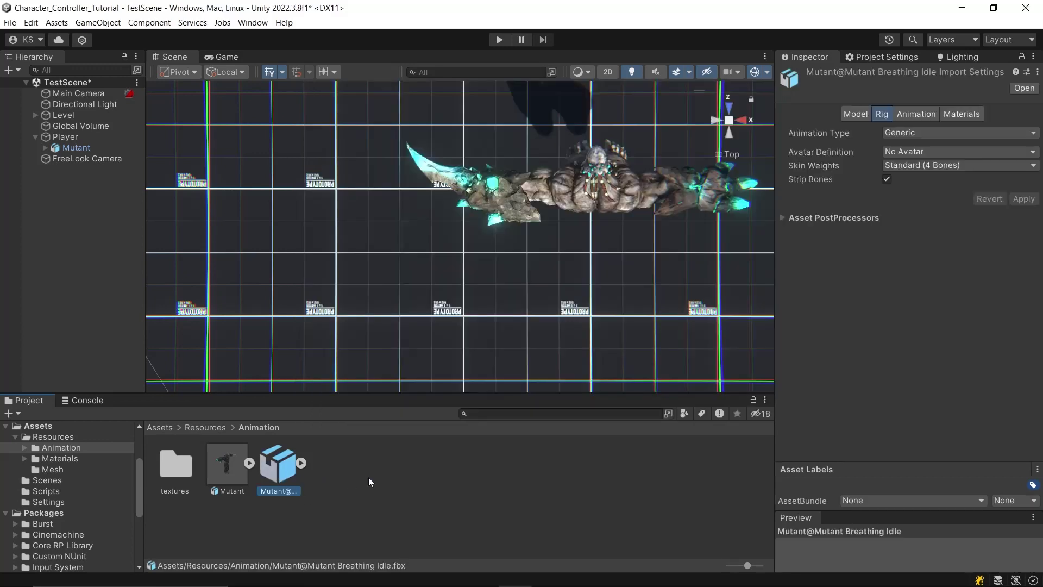
click(898, 132)
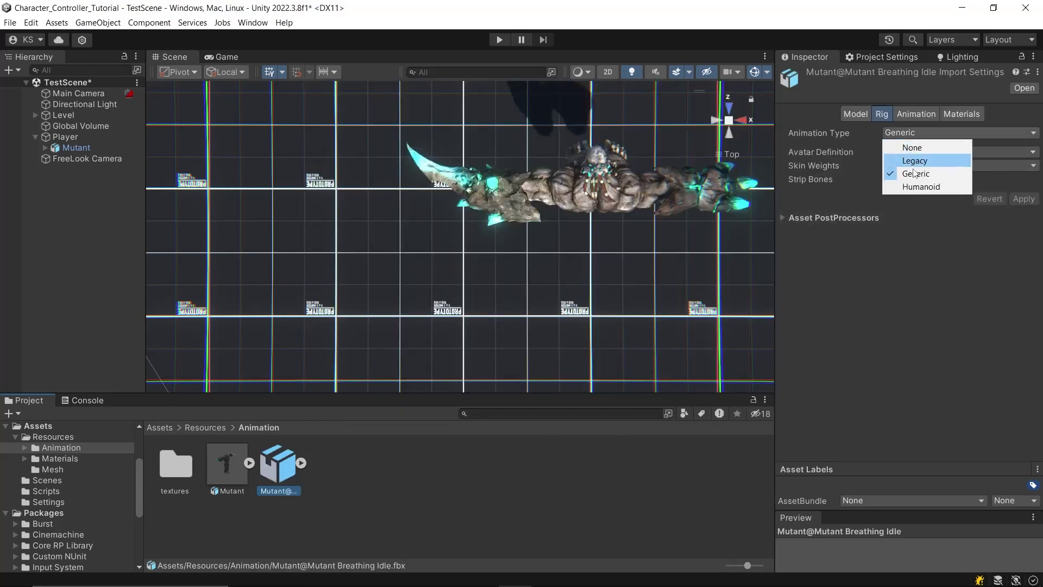
click(913, 186)
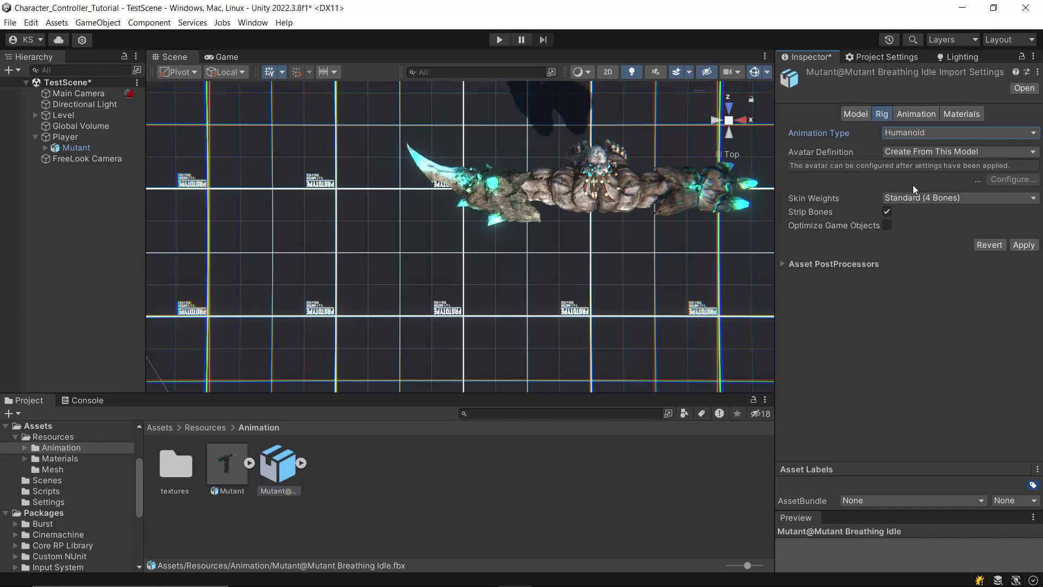
Set the Breathing Idle model's avatar definition to Copy From Other Avatar with MutantAvatar as source, and apply the import settings
click(926, 154)
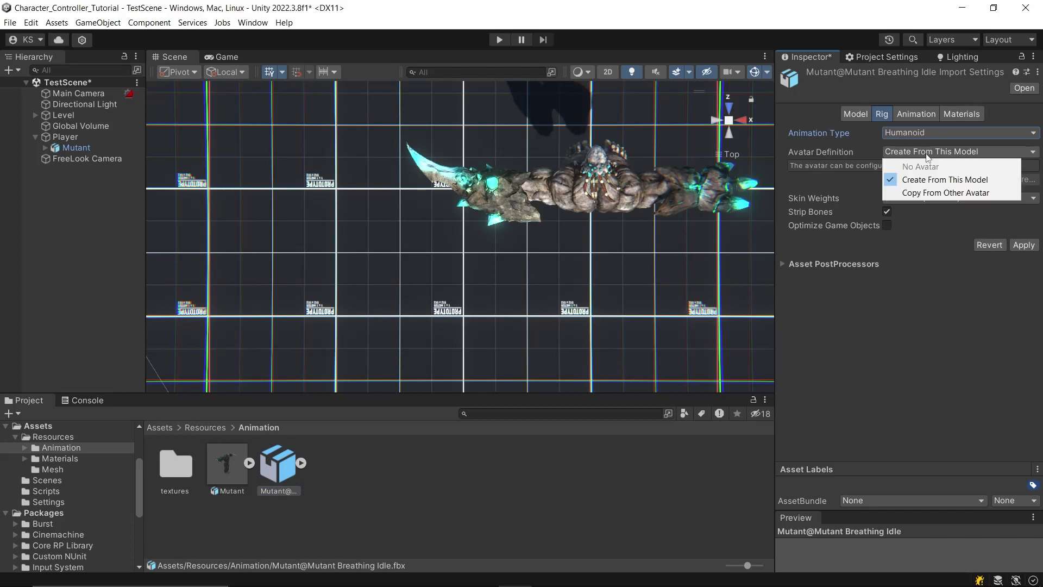
click(933, 193)
click(1032, 202)
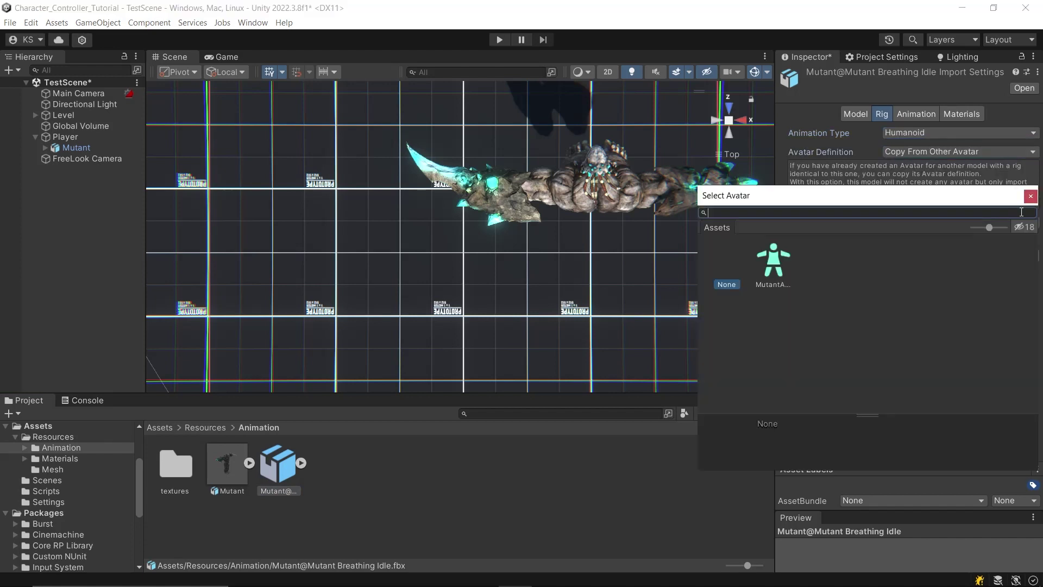
double_click(782, 266)
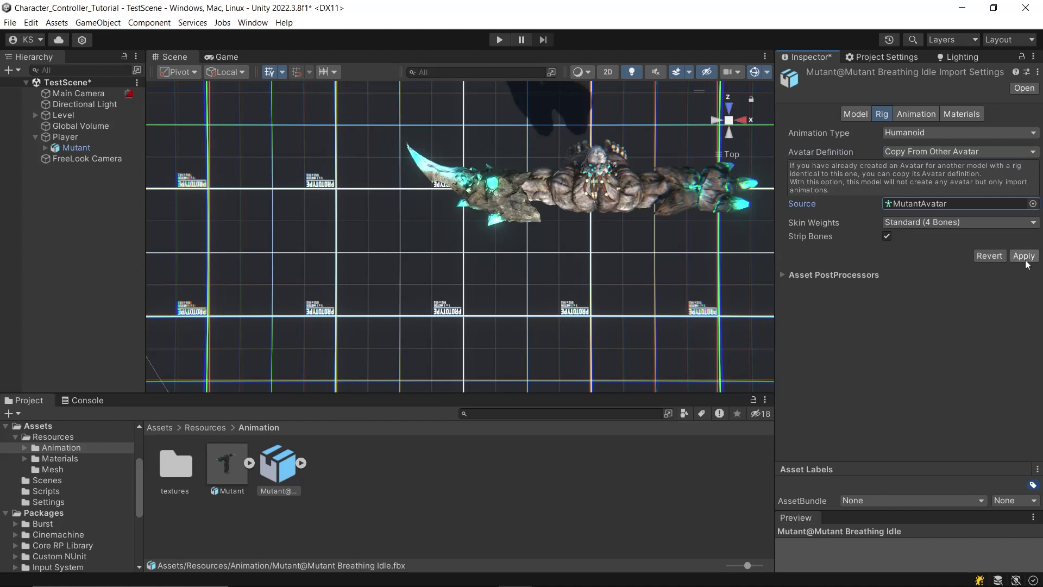
click(1021, 258)
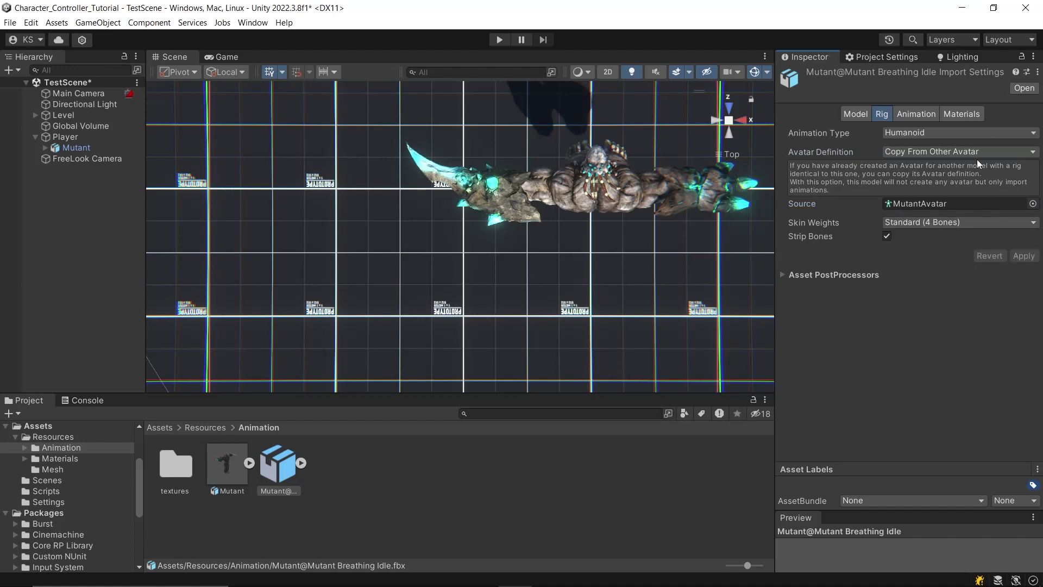
Enable Loop Time and Loop Pose for the Mutant Breathing Idle clip and apply the import settings
click(923, 114)
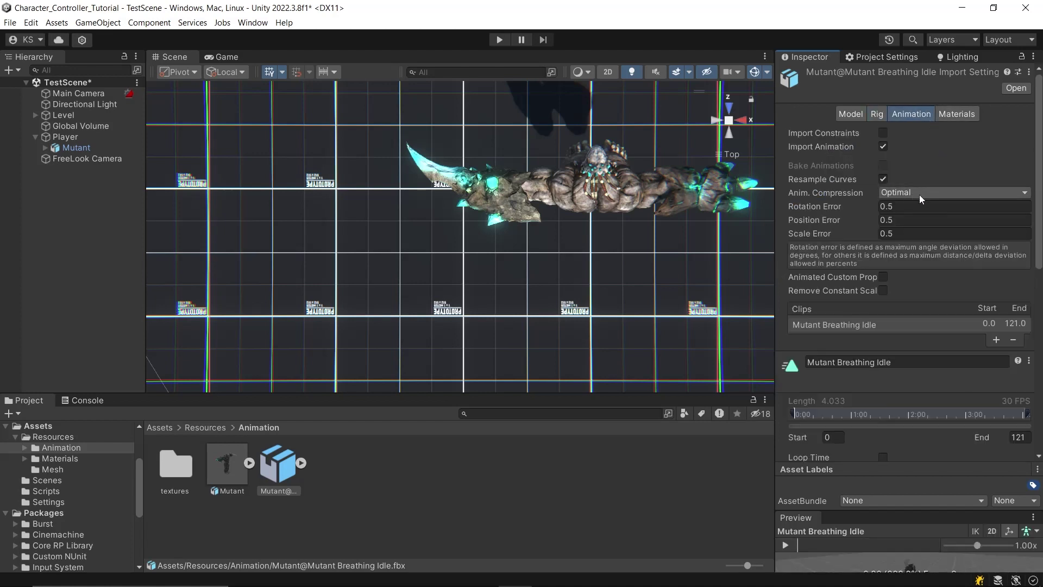
scroll(919, 195, down, 5)
click(883, 201)
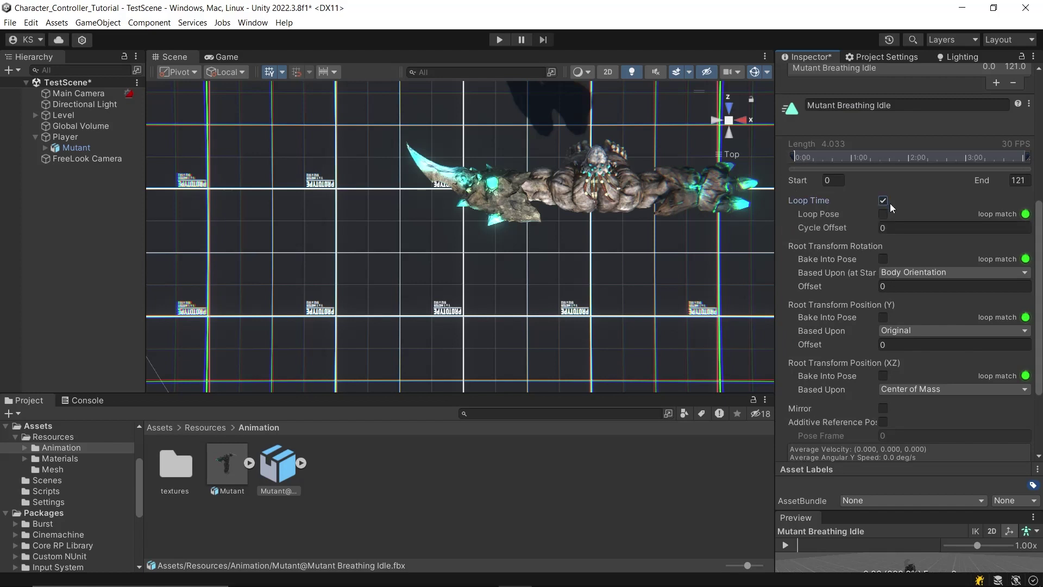
click(882, 214)
scroll(956, 363, down, 4)
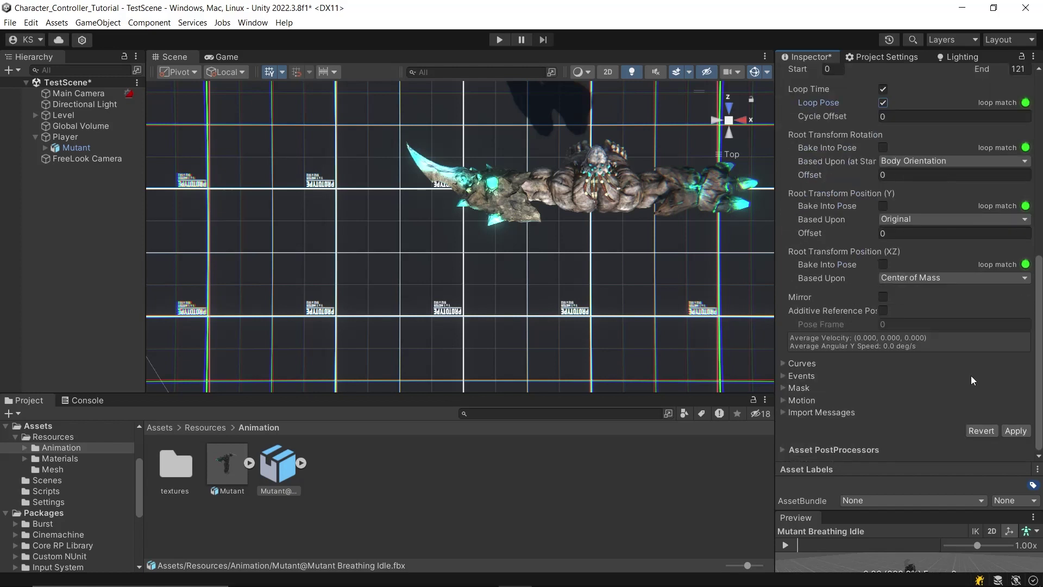
click(1014, 431)
Duplicate the Mutant Breathing Idle clip out of its FBX and rename the copy Idle
click(300, 463)
click(381, 466)
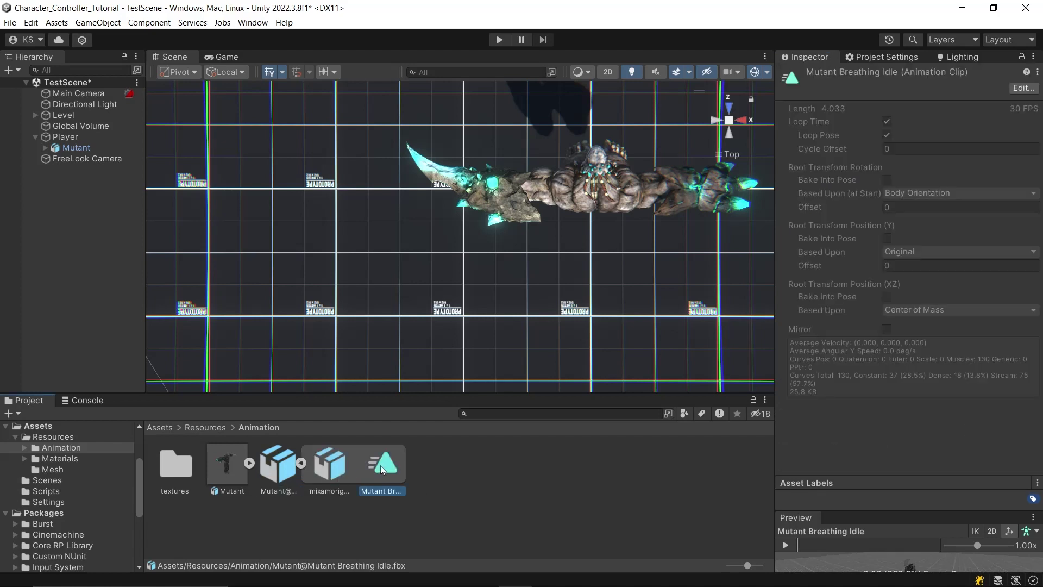
key(ctrl+d)
key(F2)
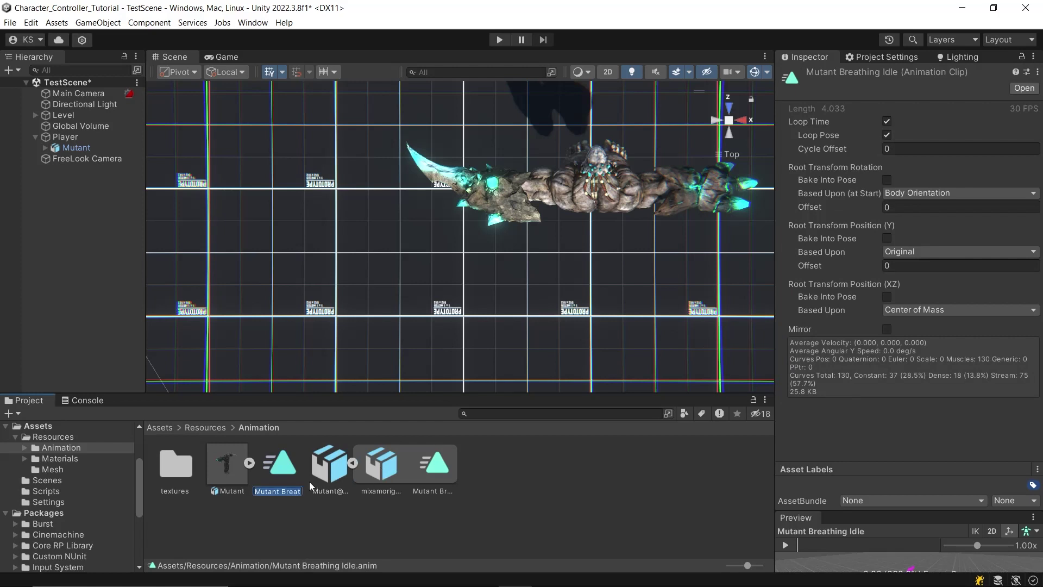
text(Idle)
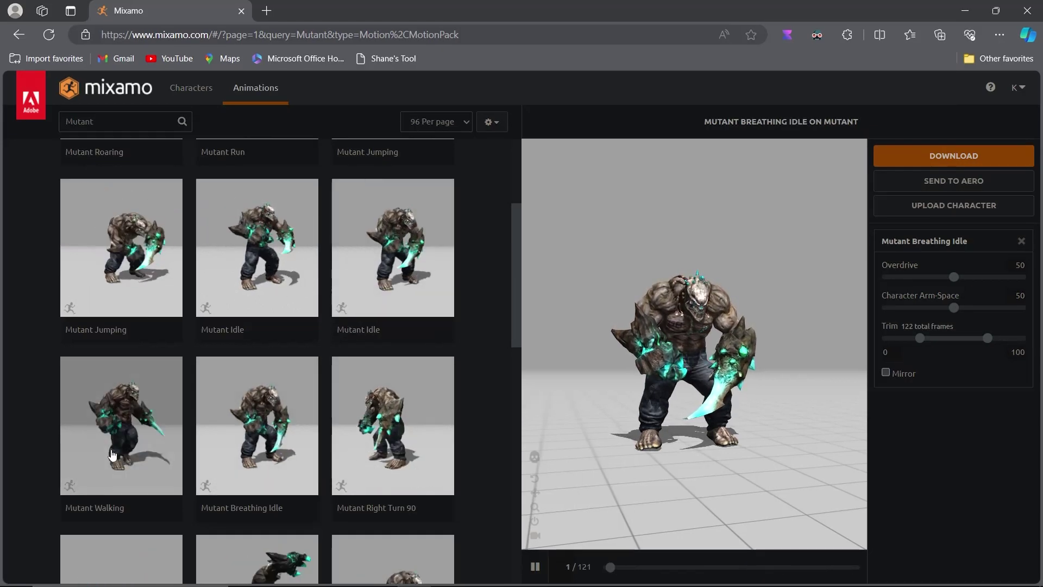
Switch to Mixamo, load the Mutant Walking animation on the character, and make it play In Place
click(98, 433)
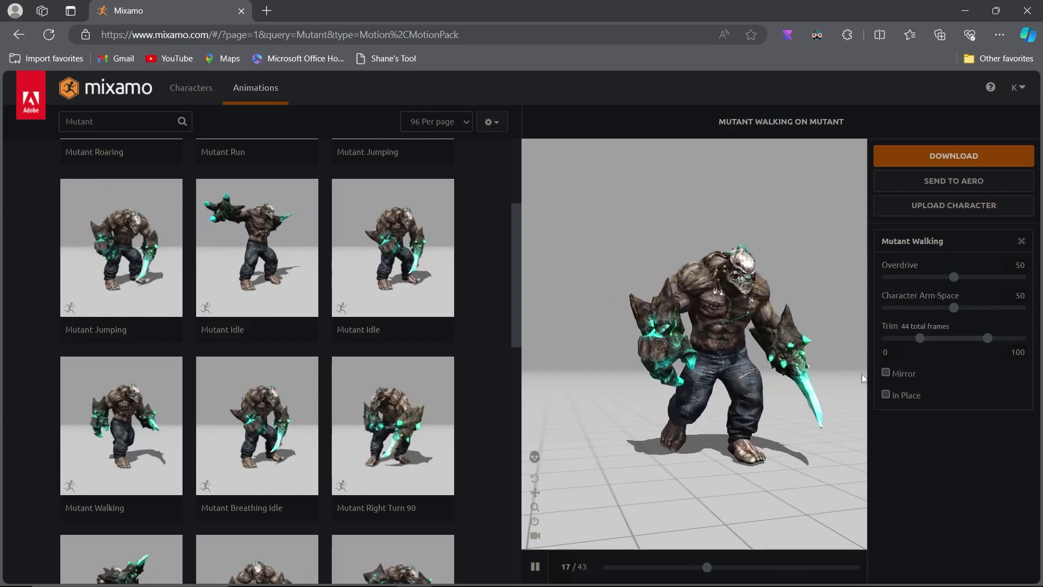
scroll(755, 383, down, 3)
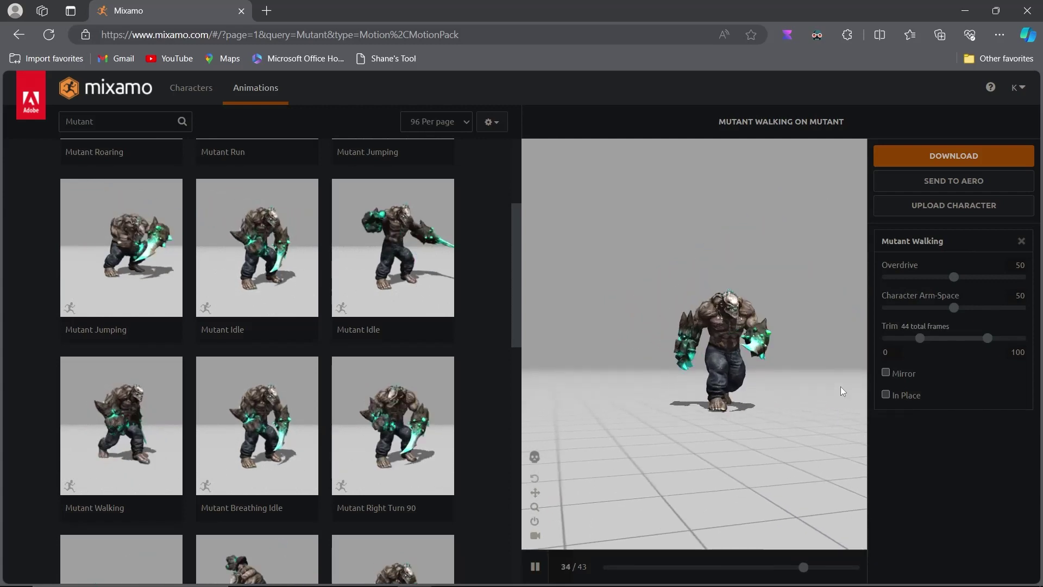
click(885, 395)
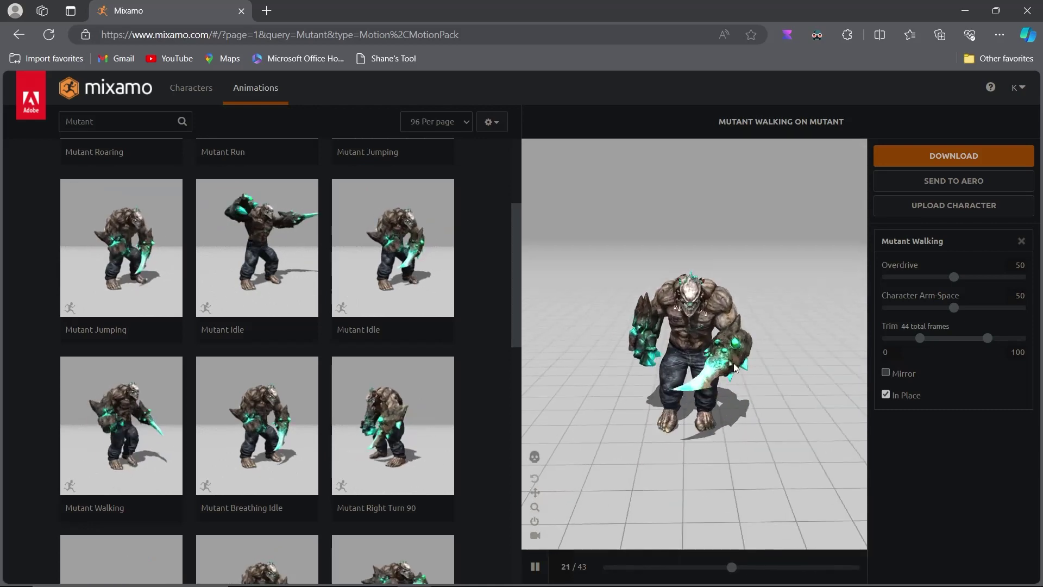
Set the Mutant Walking download to FBX for Unity format and Without Skin
click(927, 155)
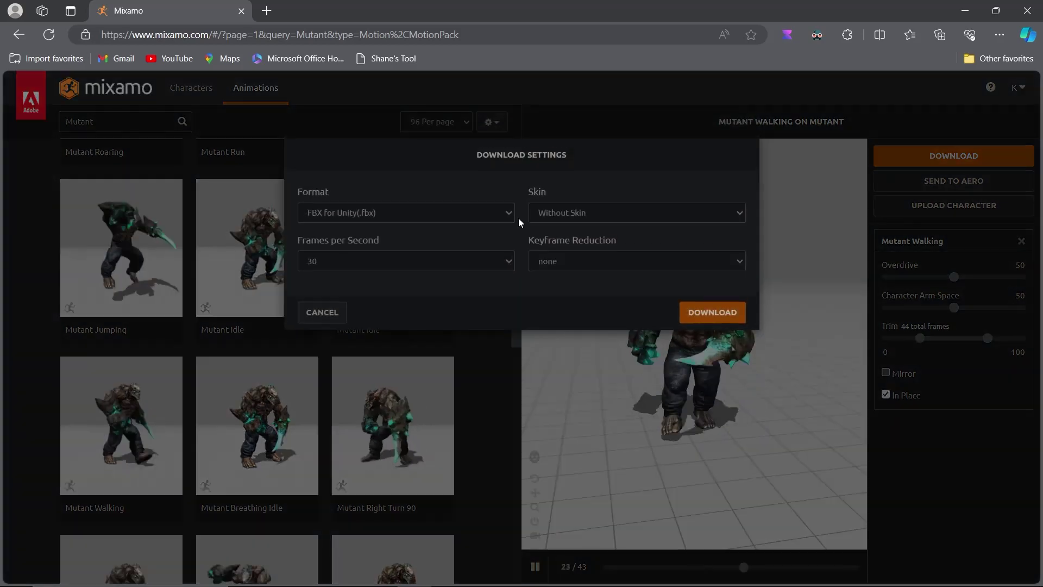
click(460, 218)
click(443, 251)
click(575, 223)
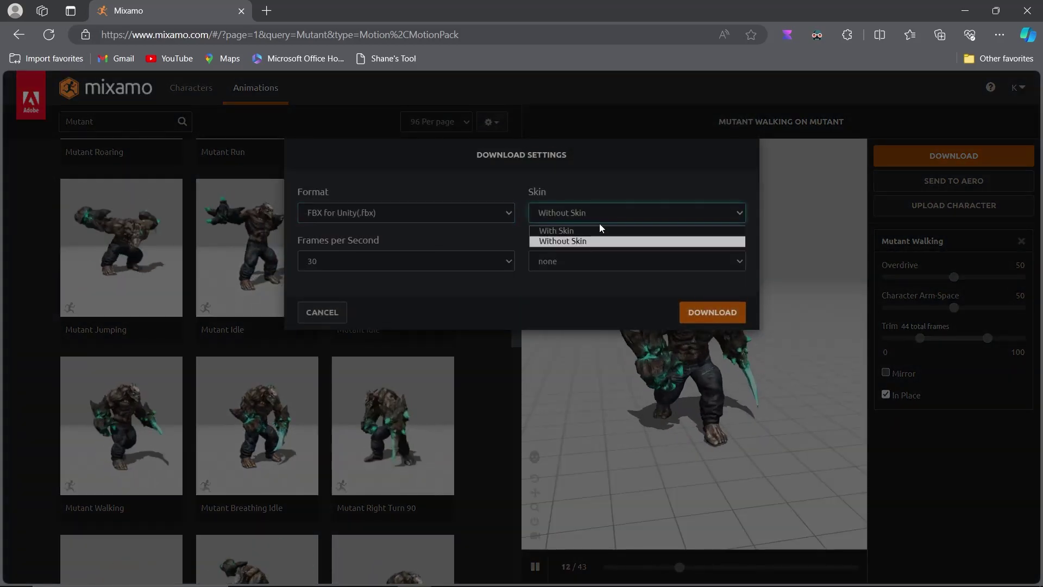
click(595, 231)
click(595, 214)
click(593, 243)
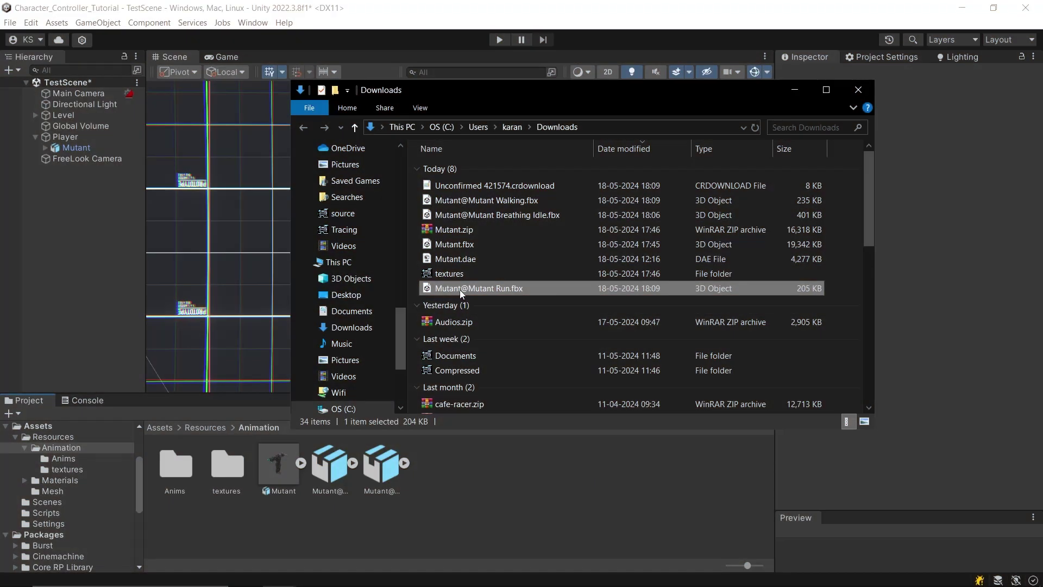
In Unity, import Mutant@Mutant Run.fbx into Resources/Animation, and set the Walking and Run models' Humanoid rigs to copy MutantAvatar
drag(459, 289, 445, 480)
click(329, 465)
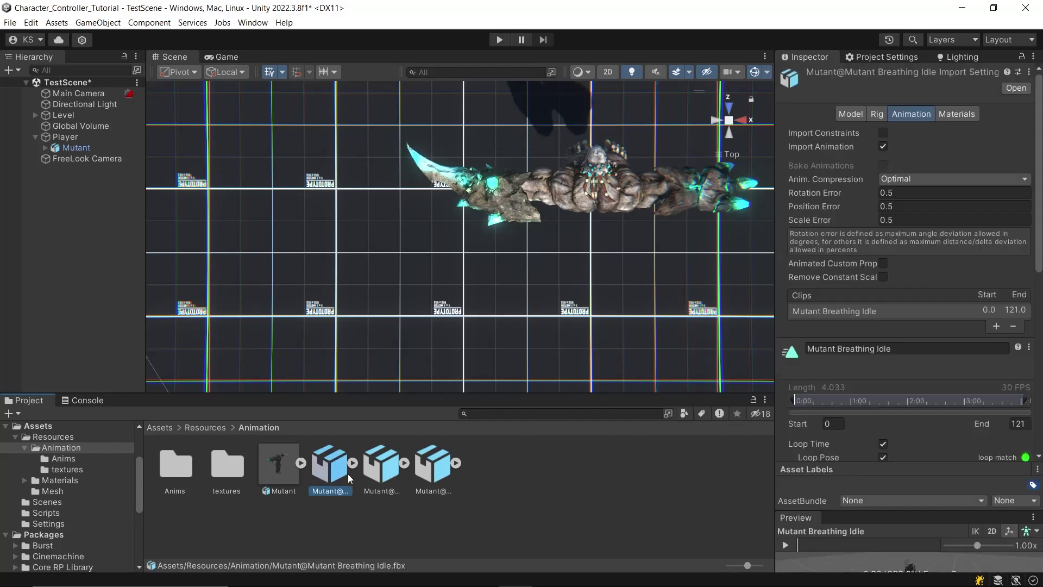
click(382, 464)
shift+click(433, 464)
click(882, 113)
click(953, 152)
click(945, 192)
click(1033, 200)
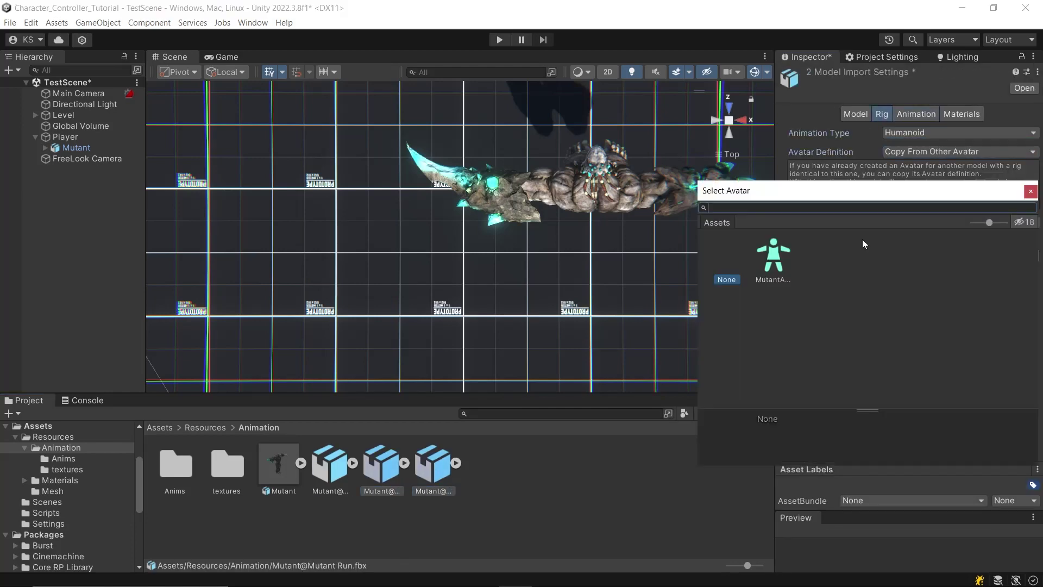
double_click(722, 242)
click(1023, 257)
Examine the animation import settings of the Mutant Walking and Mutant Run models
click(916, 114)
scroll(921, 391, down, 5)
scroll(879, 253, down, 3)
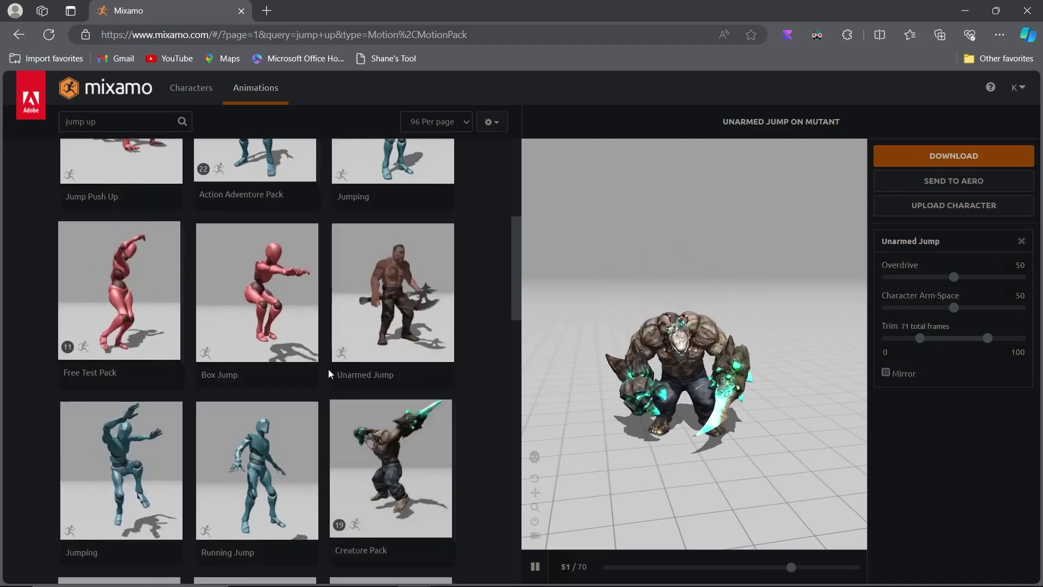
Switch to Mixamo, search the animations for "Mutant" in place of "jump up", and load a Mutant Jumping animation on the character
scroll(344, 373, up, 5)
click(104, 121)
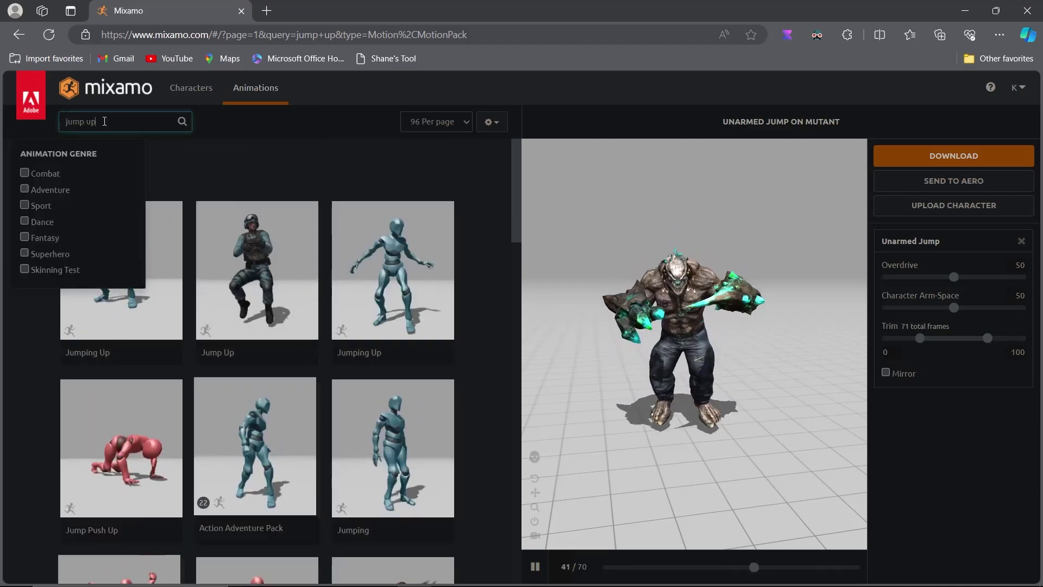
key(BackSpace)
key(BackSpace)
key(BackSpace)
key(BackSpace)
key(BackSpace)
key(BackSpace)
key(BackSpace)
text(Mutant)
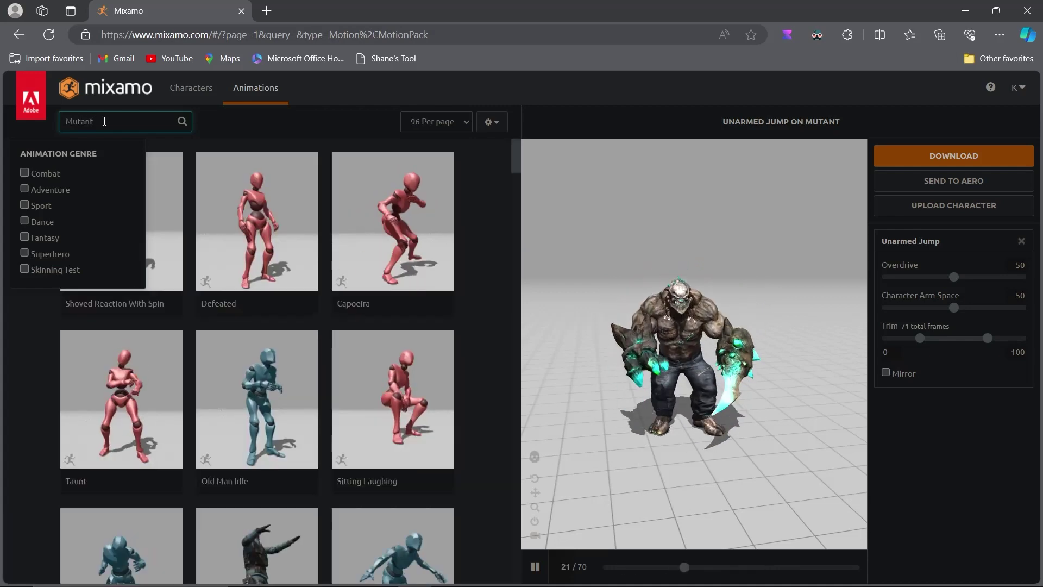
key(Return)
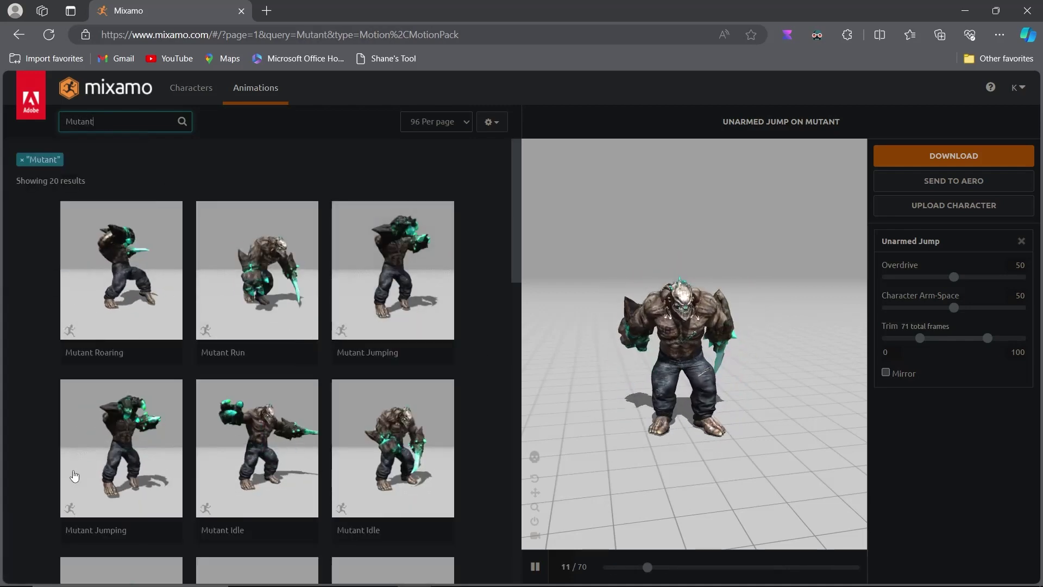
click(81, 479)
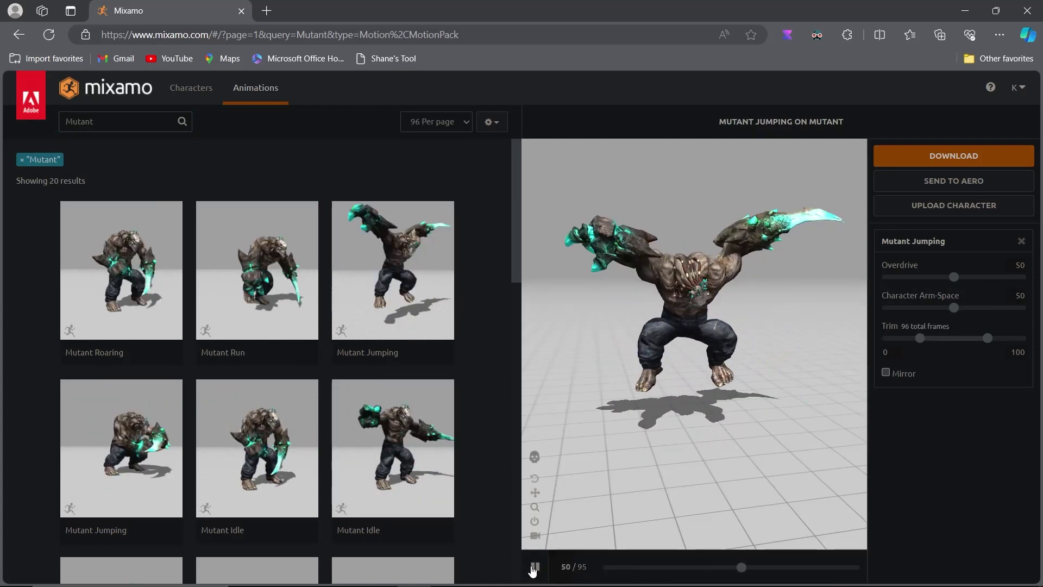
Trim the Mutant Jumping animation to its take-off, from 0 to 39, and download it as FBX for Unity without skin
drag(634, 566, 606, 567)
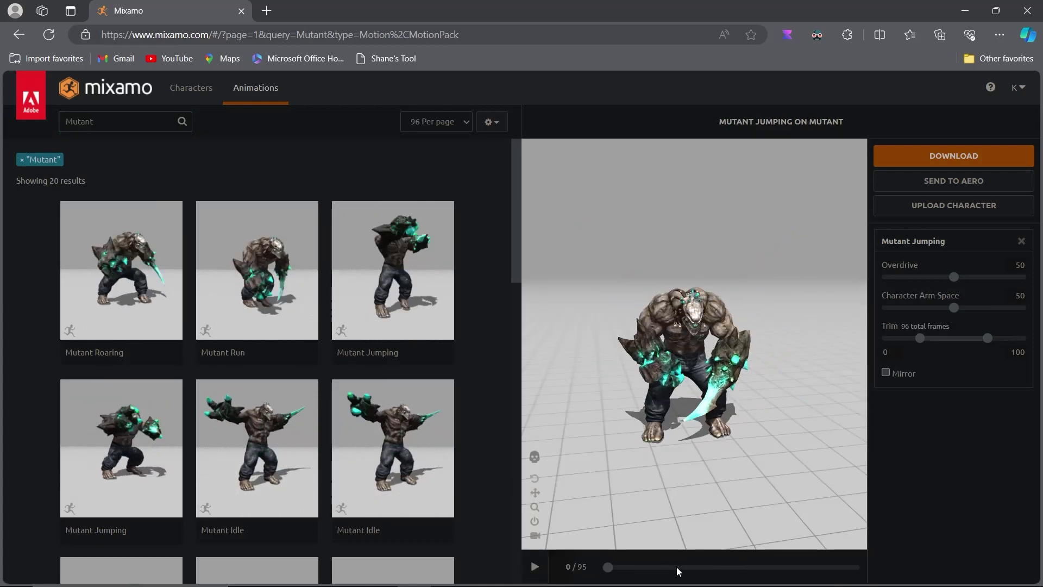
mouse_move(685, 568)
mouse_down()
mouse_move(724, 568)
mouse_move(655, 567)
mouse_move(759, 560)
mouse_move(604, 551)
mouse_move(695, 553)
mouse_up()
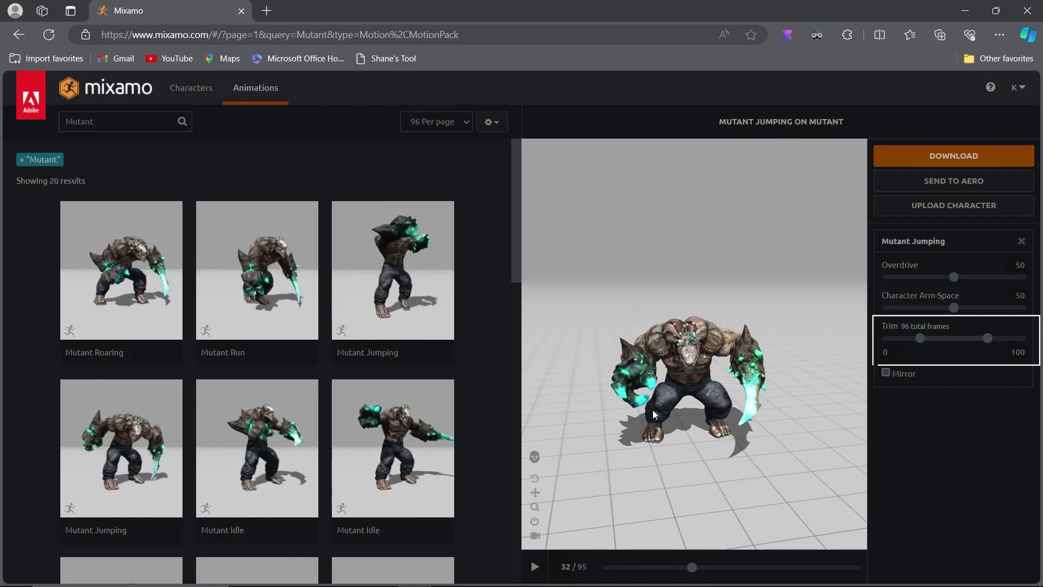
click(437, 307)
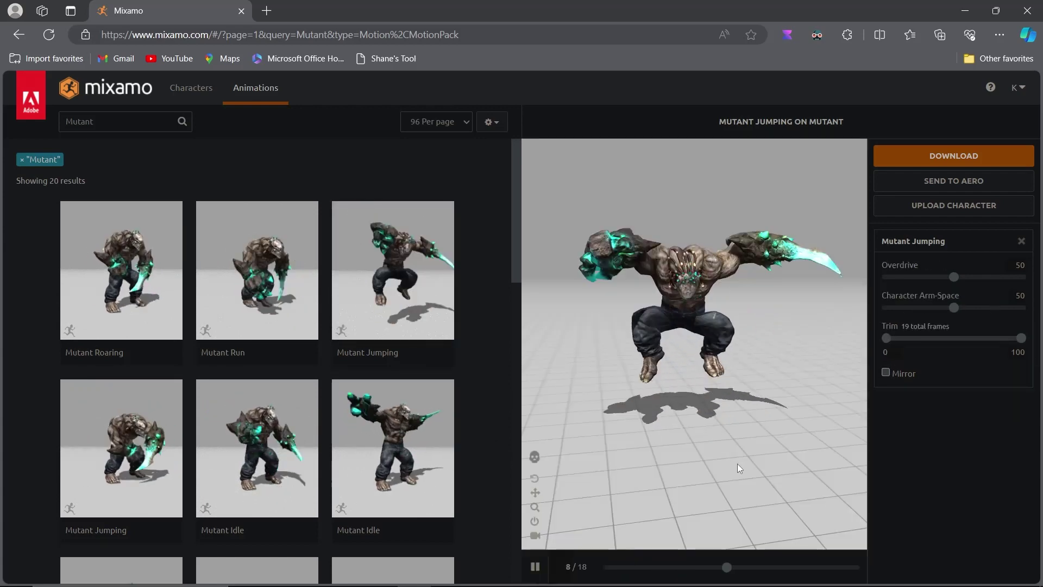
click(596, 566)
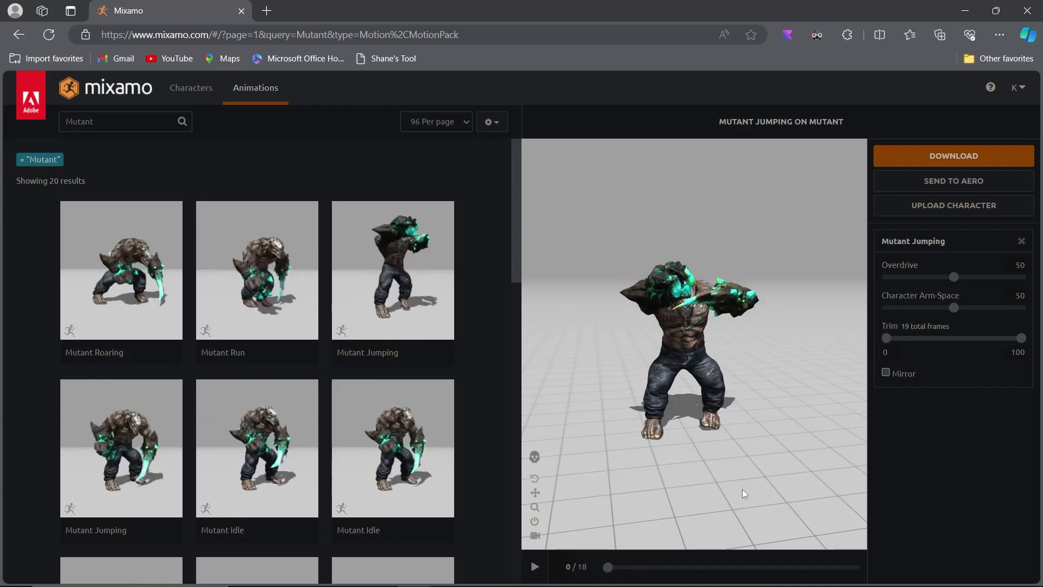
drag(616, 569, 701, 557)
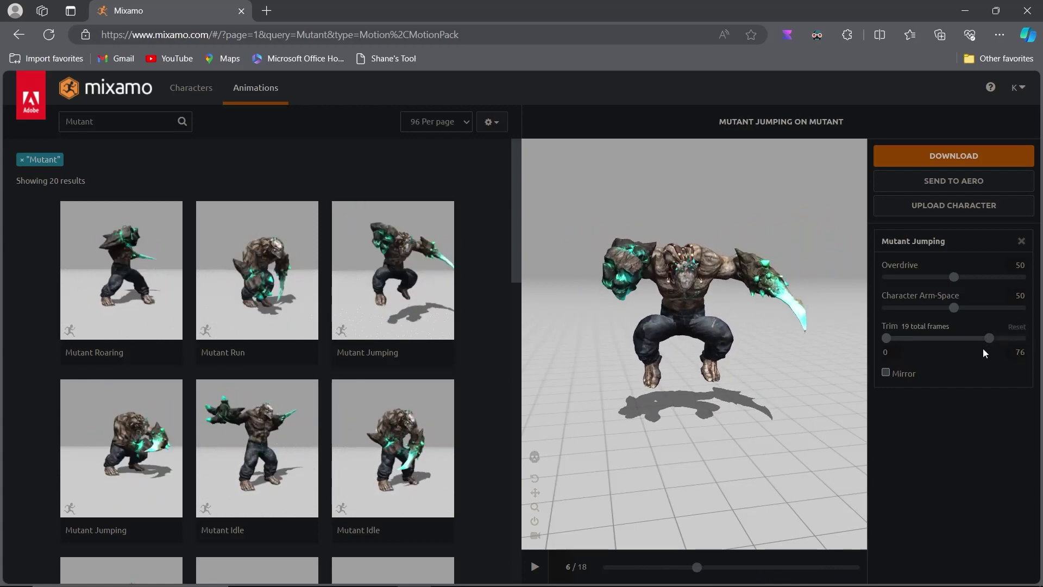
drag(954, 361, 949, 364)
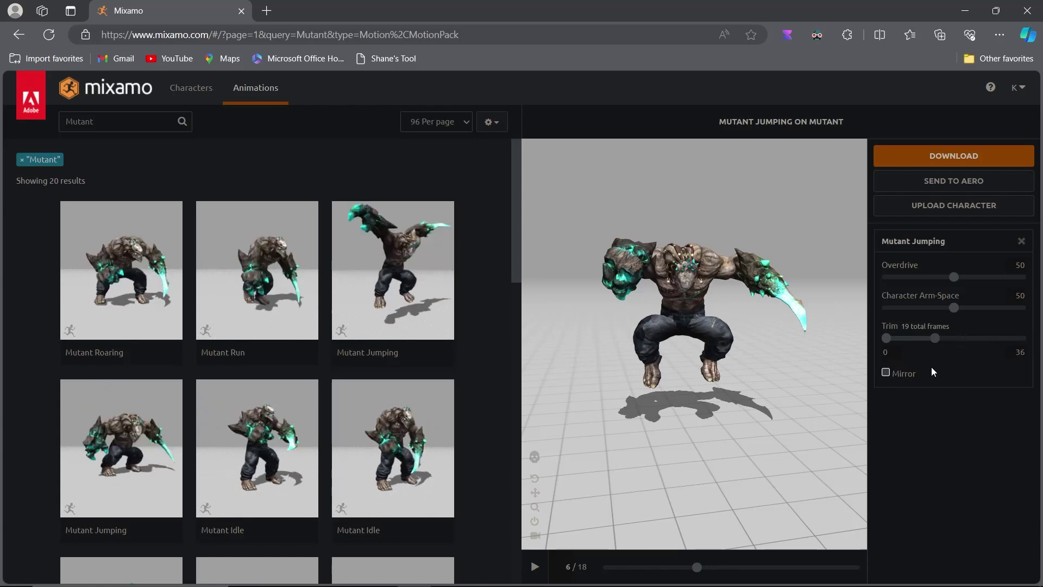
click(534, 566)
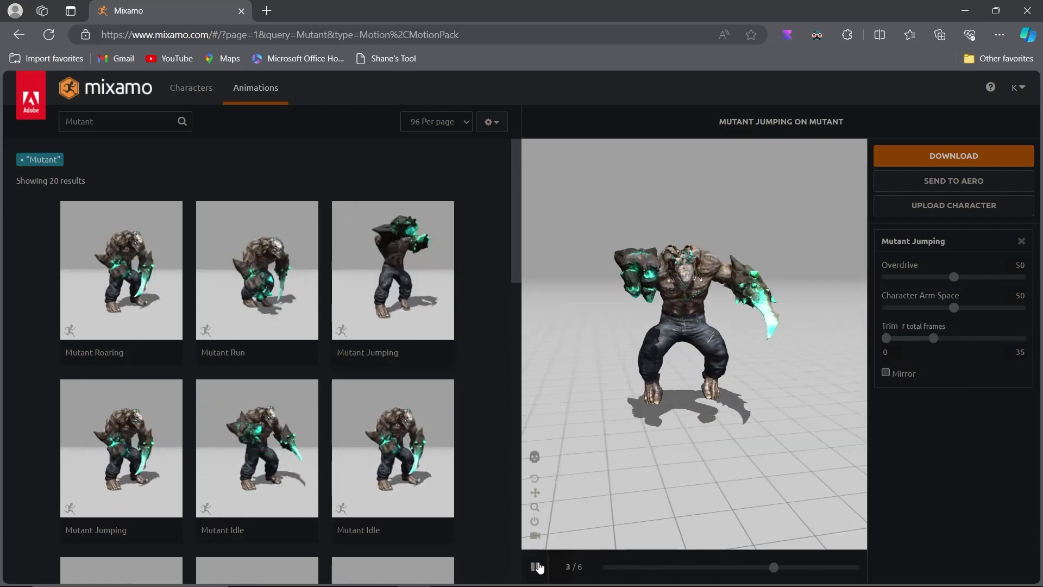
click(535, 566)
drag(597, 566, 855, 567)
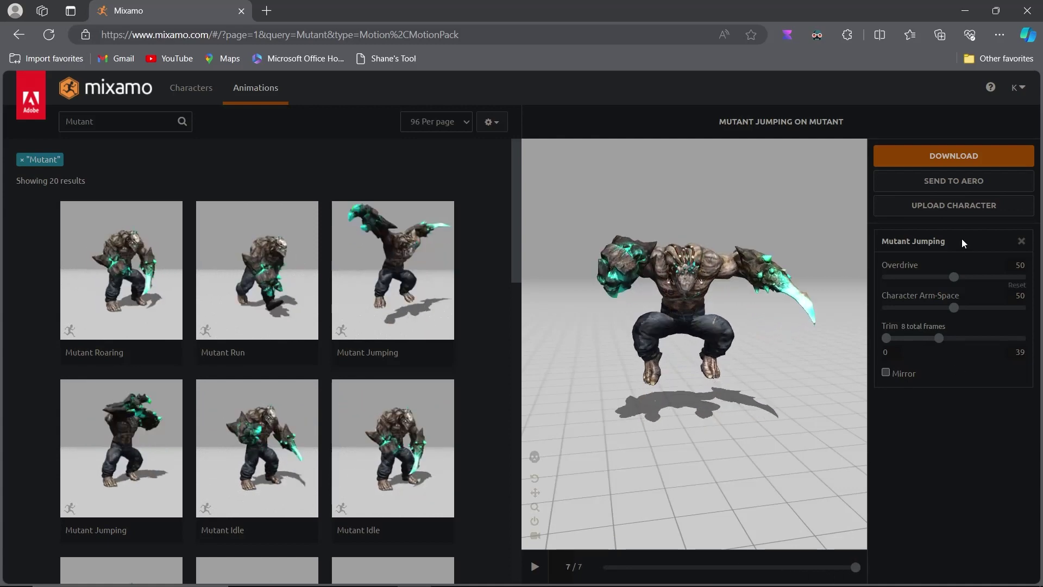
click(943, 156)
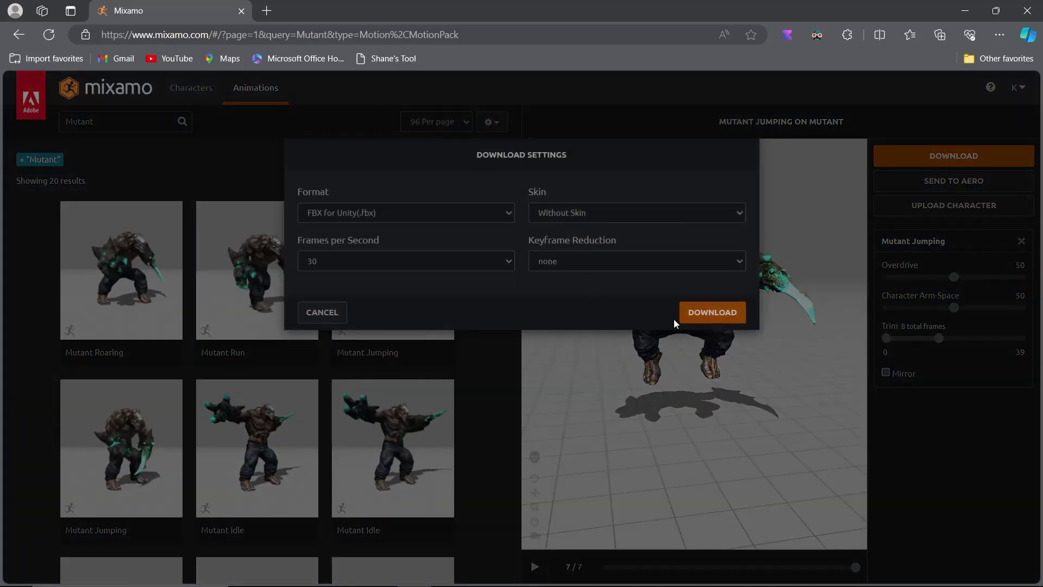
click(709, 315)
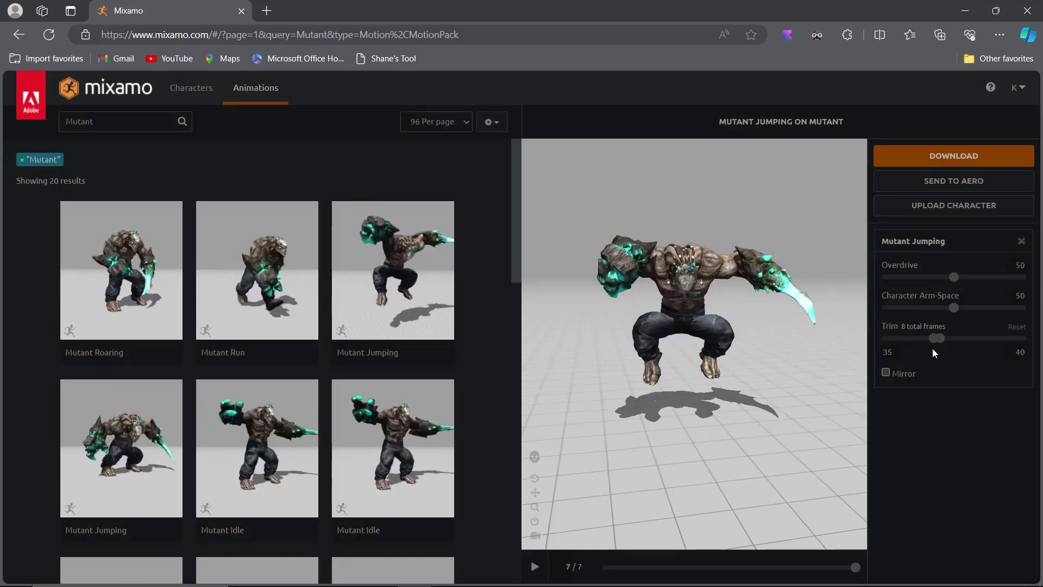
Trim the Mutant Jumping animation to the mid-air pose, from 41 to 42, and download it as FBX for Unity without skin
drag(935, 338, 981, 341)
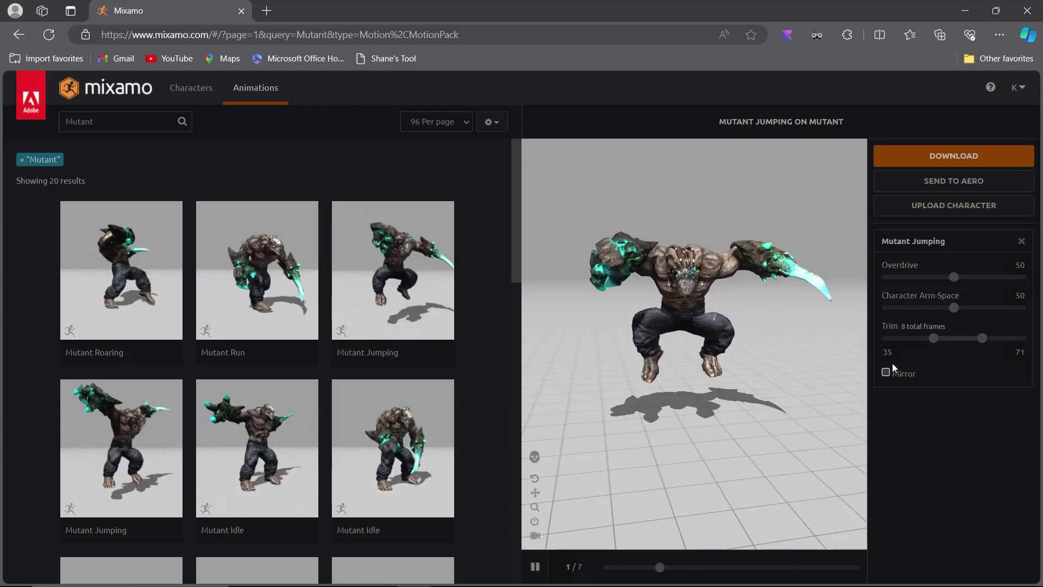
click(536, 567)
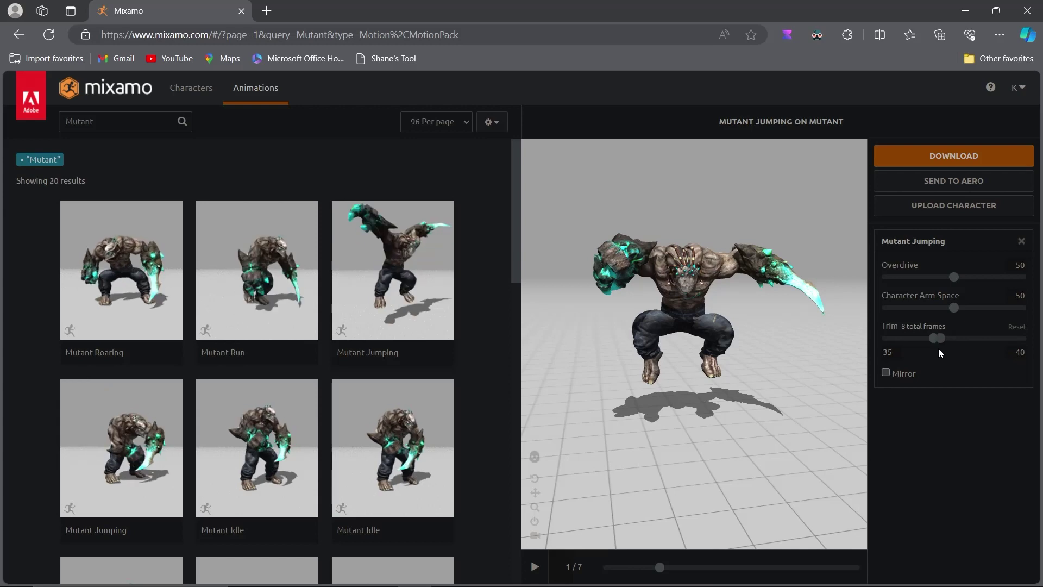
drag(931, 349, 915, 350)
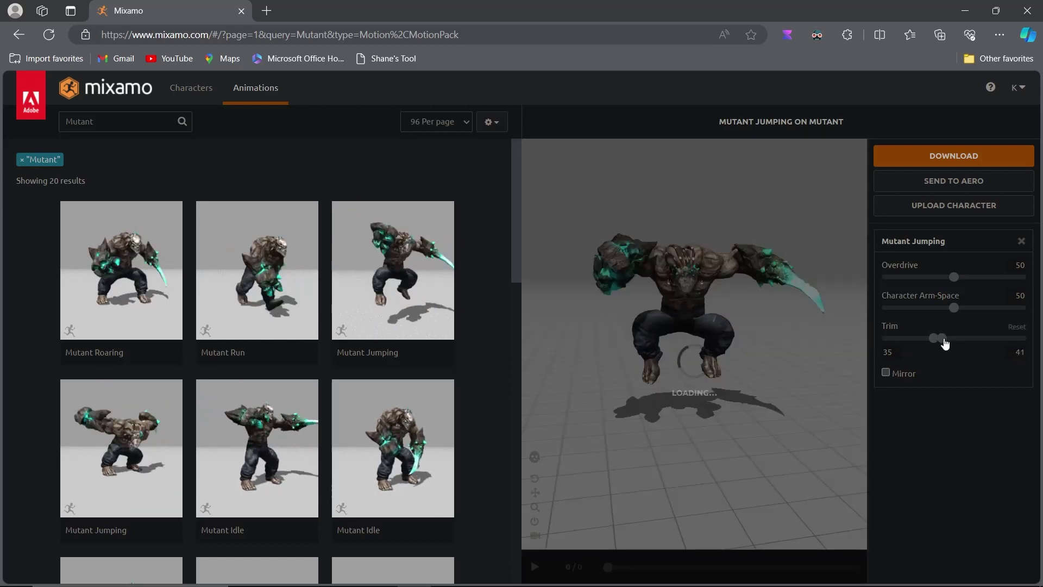
drag(933, 346, 939, 346)
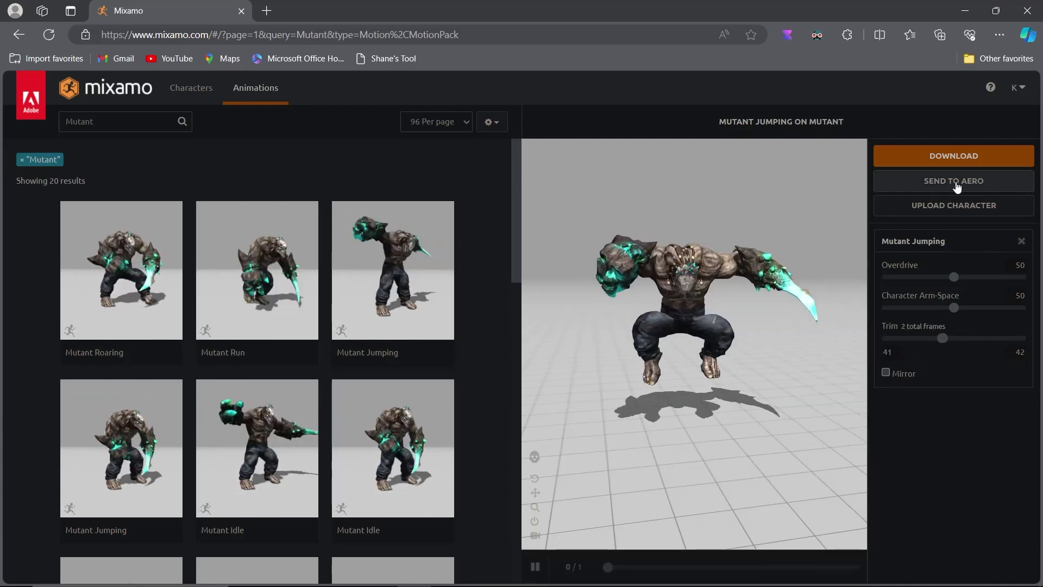
click(955, 159)
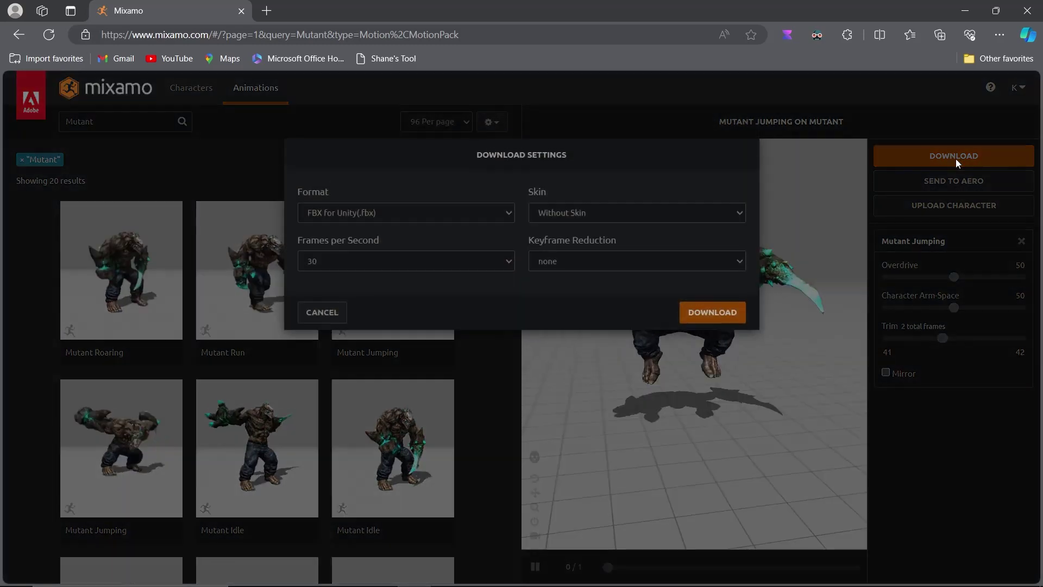
click(710, 311)
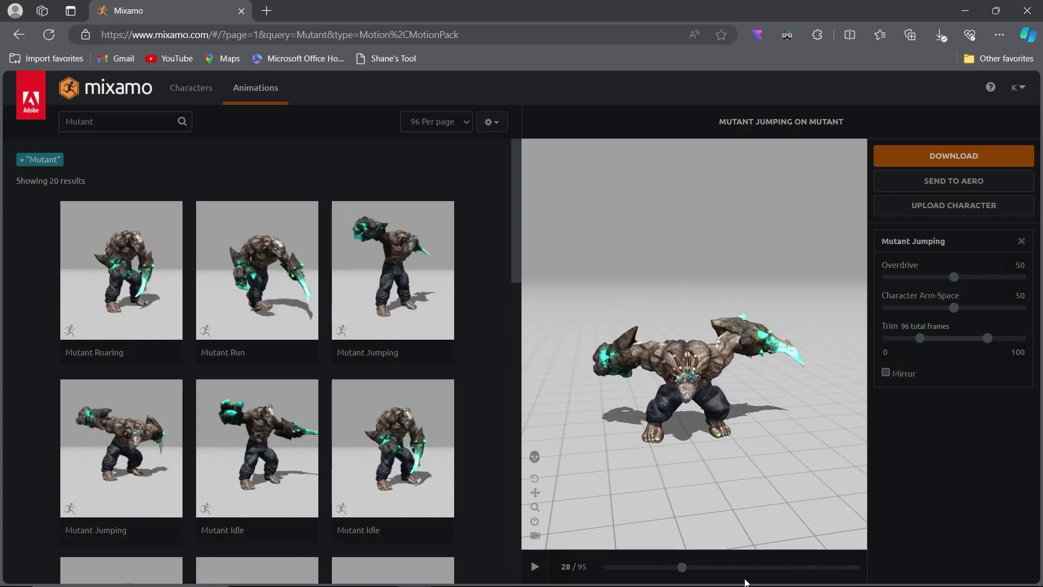
Trim the full Mutant Jumping animation to its landing, from 64 to 100, and download it as FBX for Unity without skin
drag(684, 573, 792, 560)
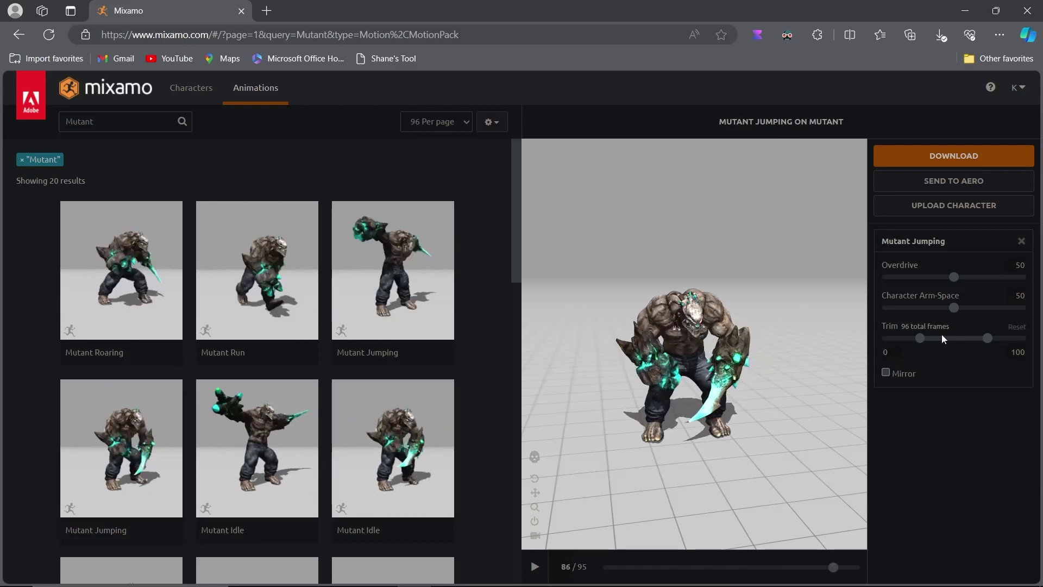
drag(964, 345, 963, 343)
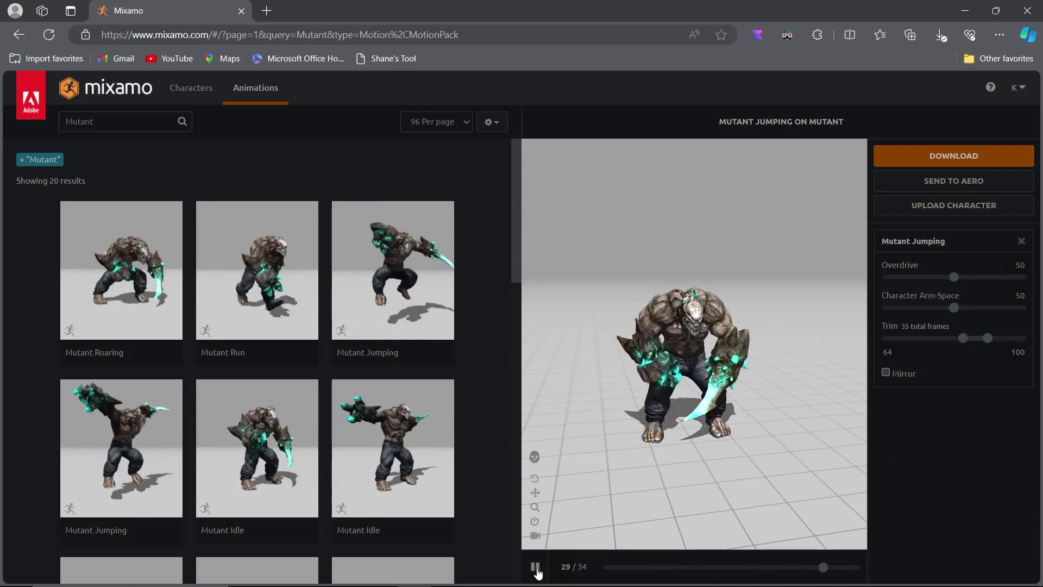
click(536, 567)
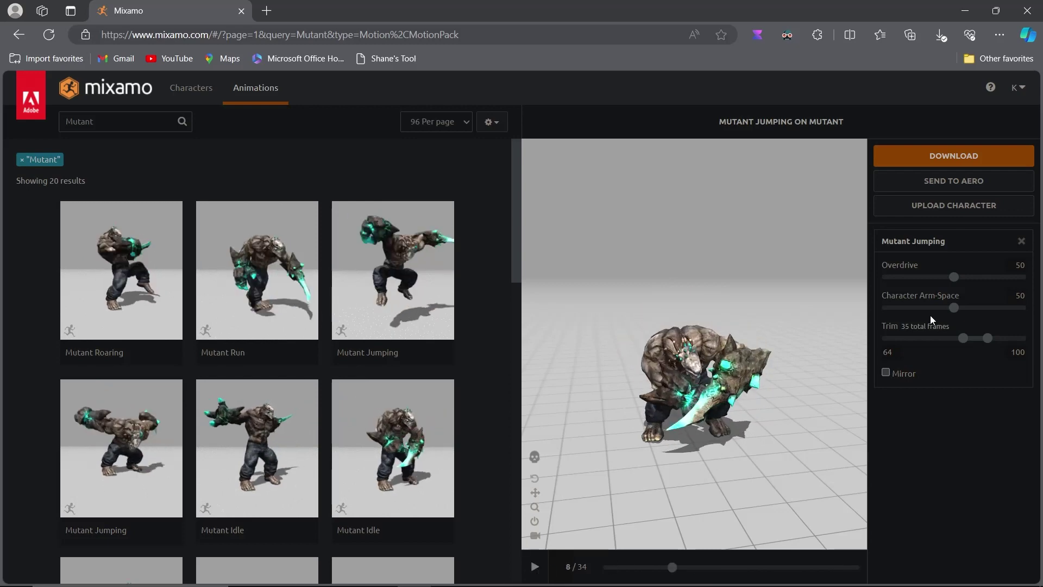
click(980, 154)
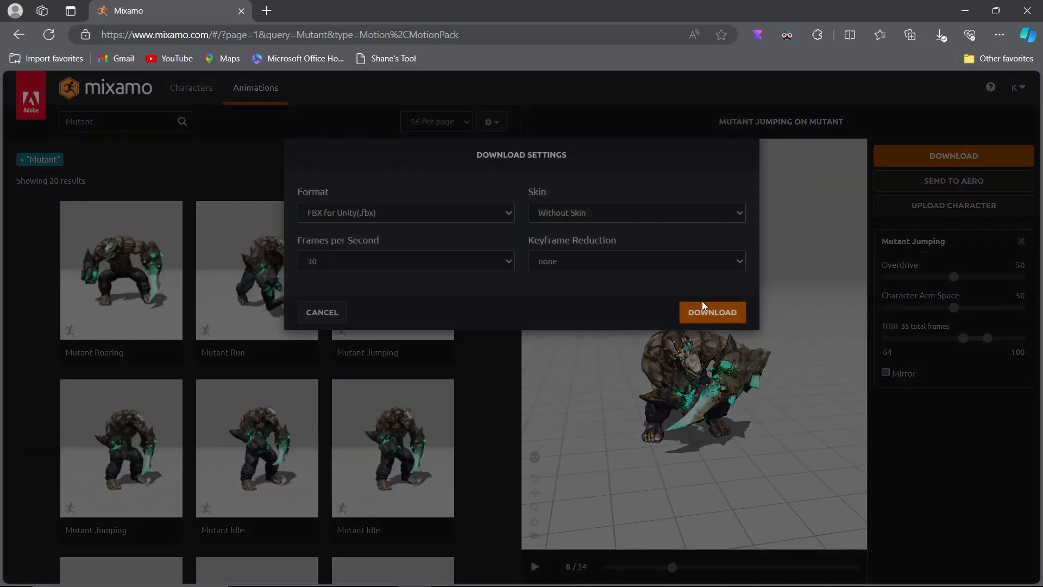
click(708, 310)
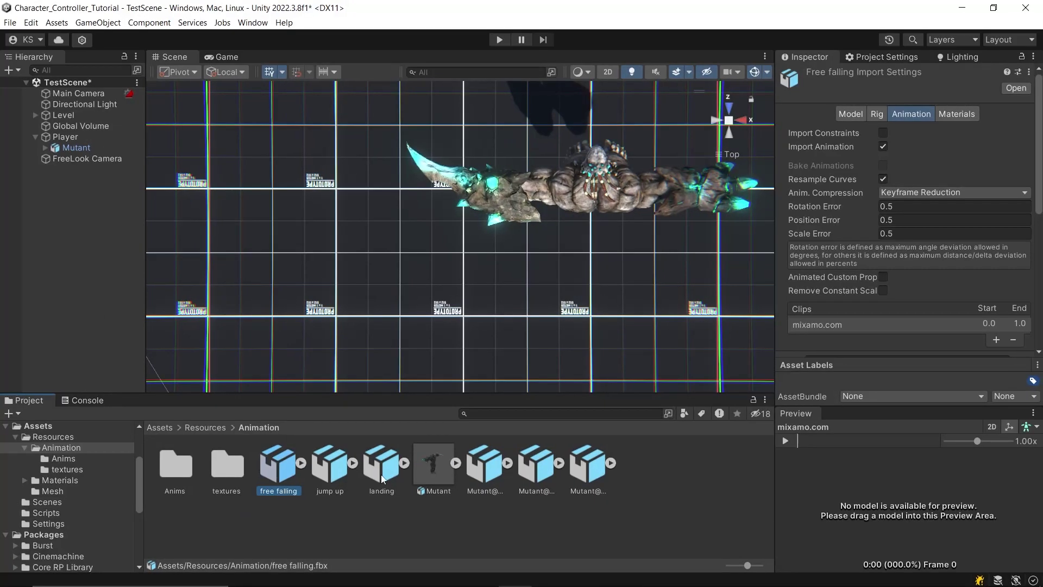
In Unity, set the rigs of the free falling, jump up and landing models to Humanoid, copied from MutantAvatar
shift+click(380, 474)
click(881, 114)
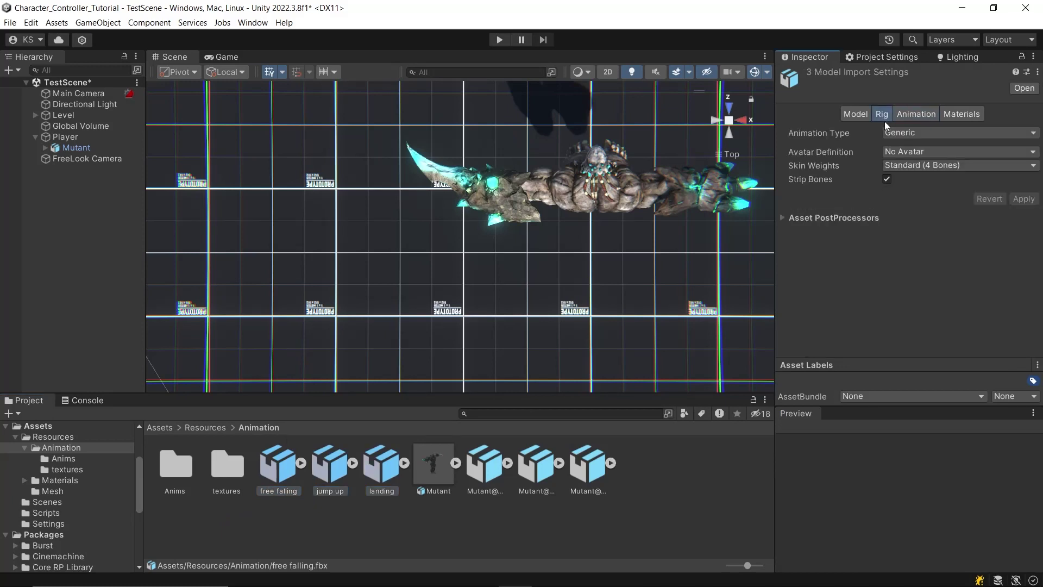
click(923, 133)
click(923, 187)
click(923, 152)
click(1018, 192)
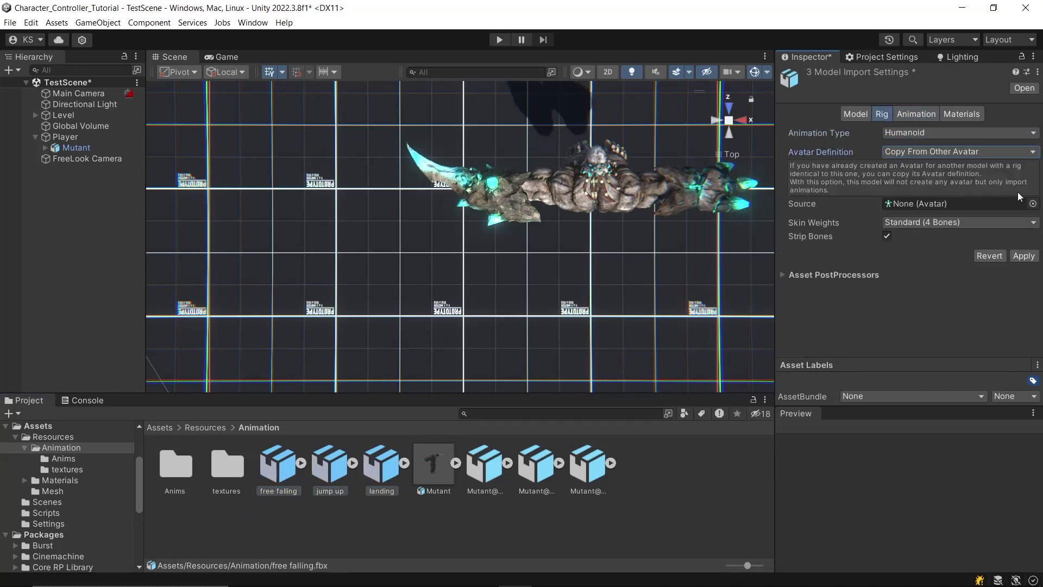
click(1033, 203)
double_click(779, 253)
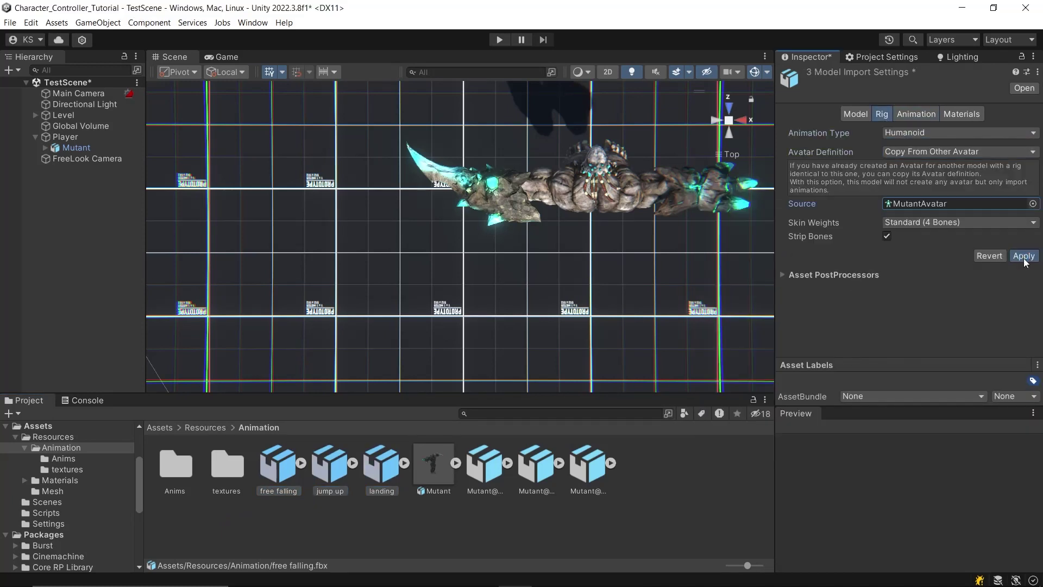
click(329, 467)
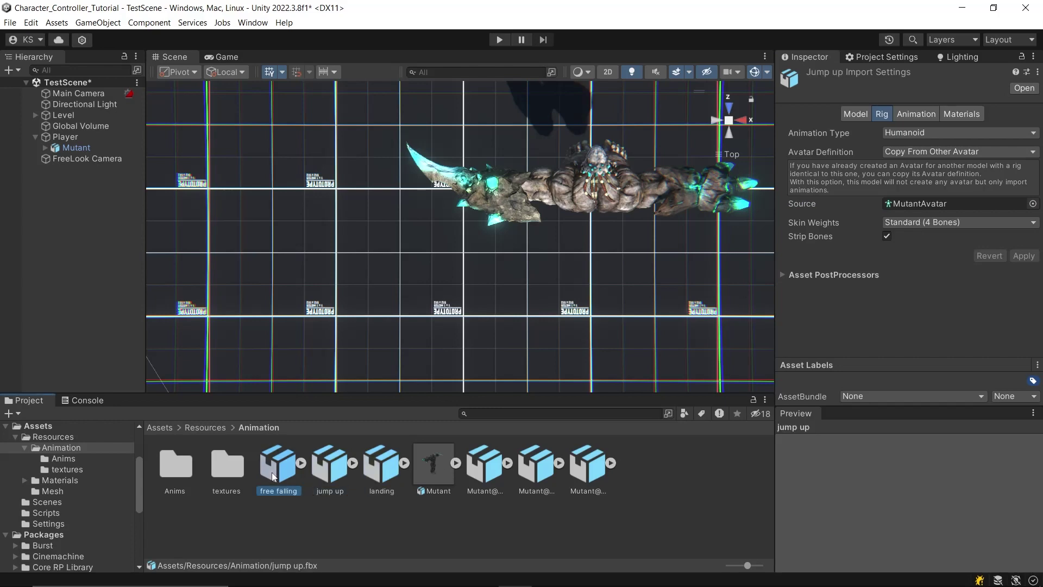
click(913, 114)
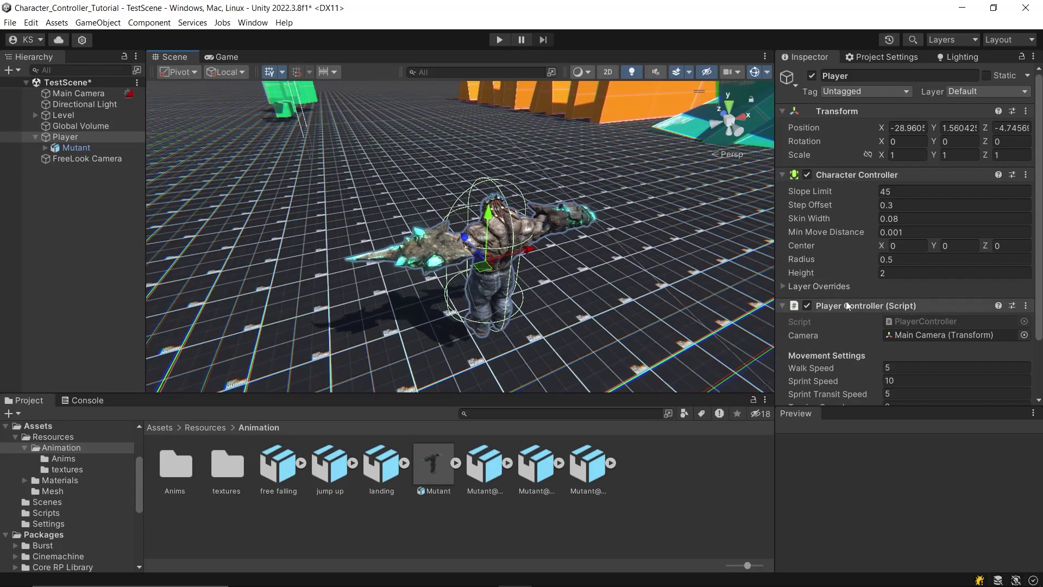
Add an Animator component to the Player and place it above the Player Controller script
scroll(893, 282, down, 3)
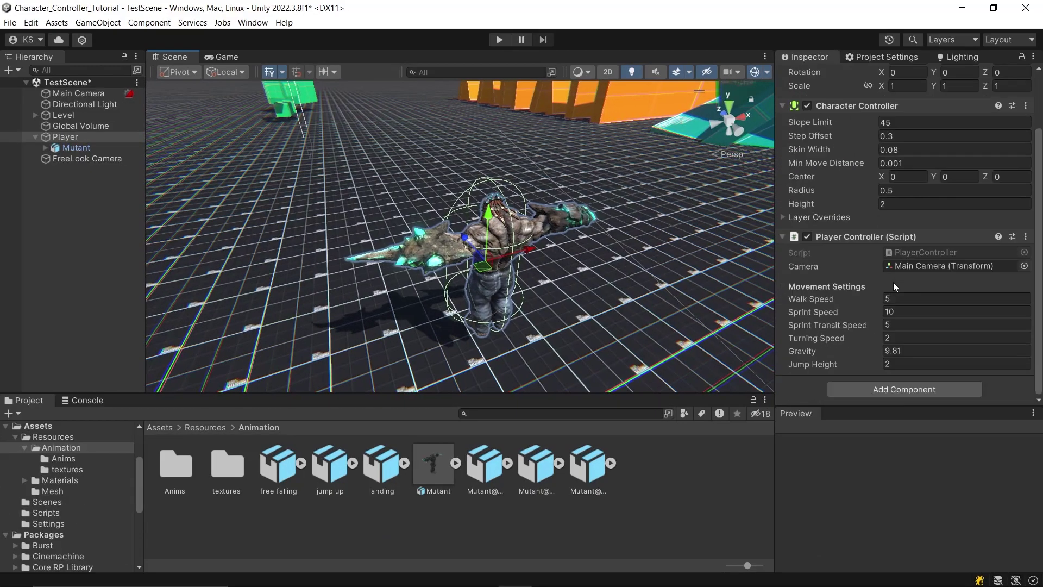
click(898, 389)
text(anim)
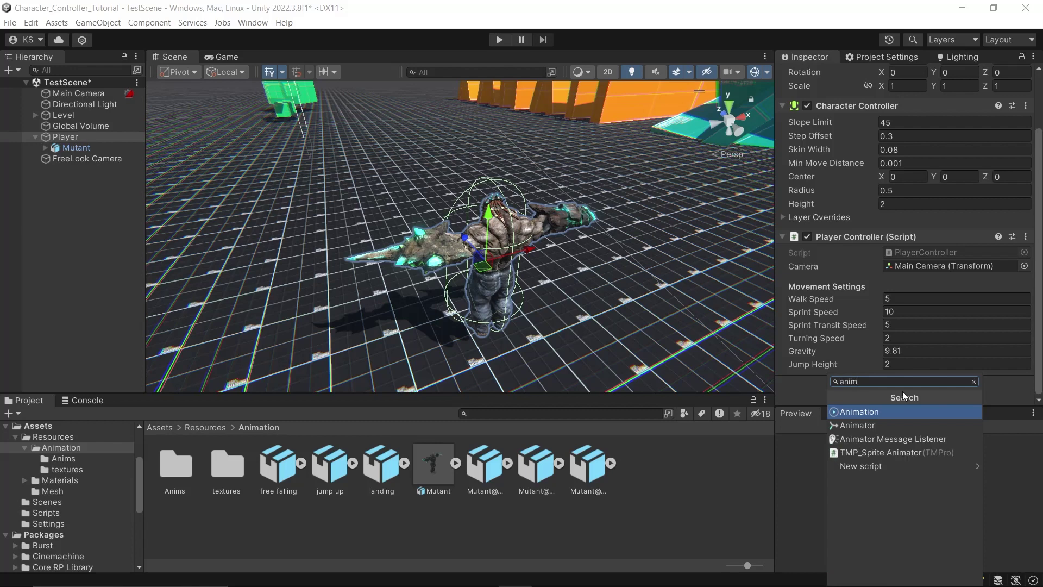
key(Down)
key(Return)
drag(902, 386, 845, 233)
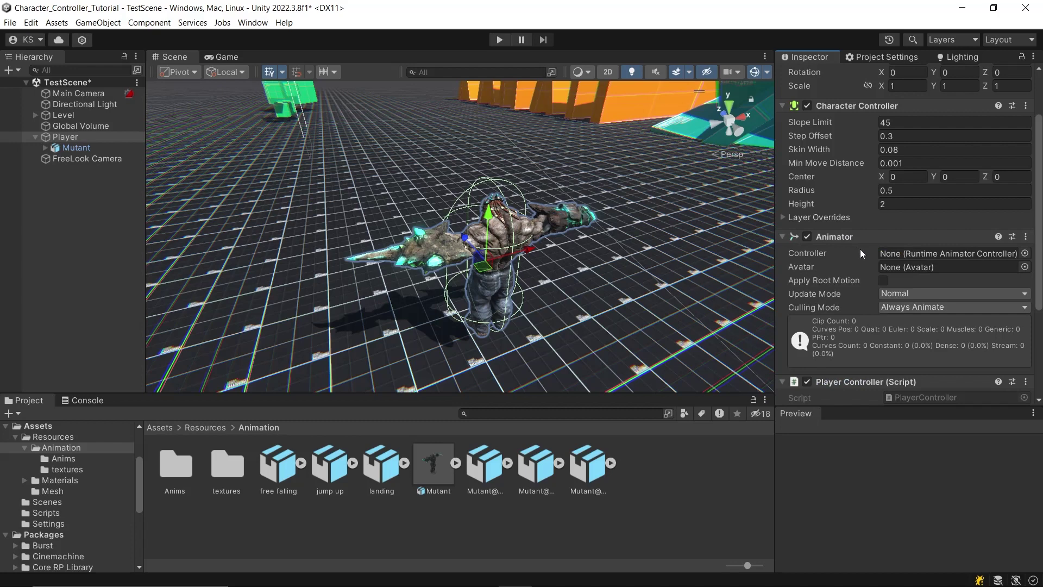
Assign MutantAvatar from the Mutant model as the Player Animator's avatar and open the Update Mode options
click(456, 465)
drag(674, 466, 914, 187)
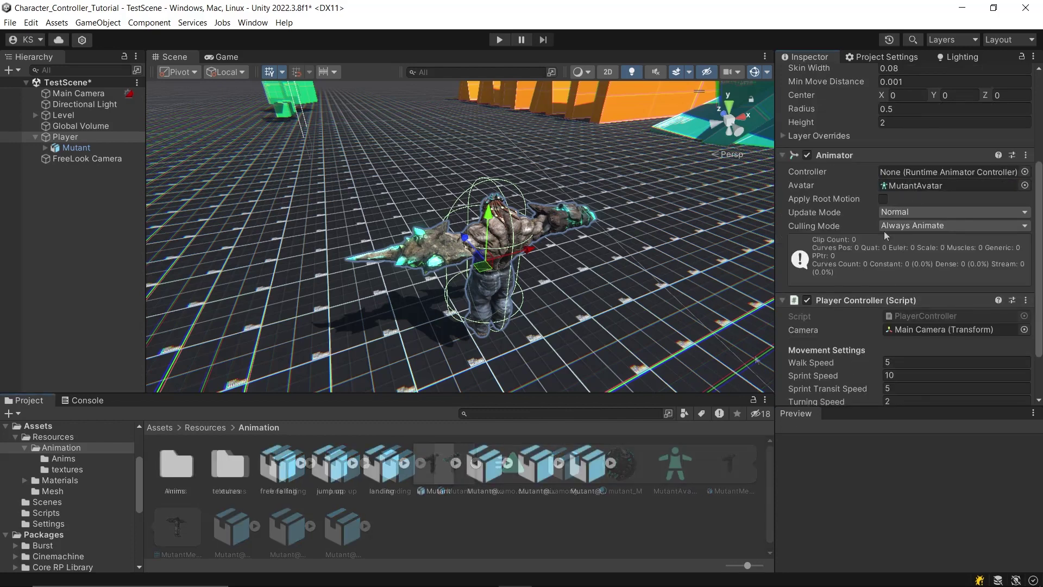
click(912, 212)
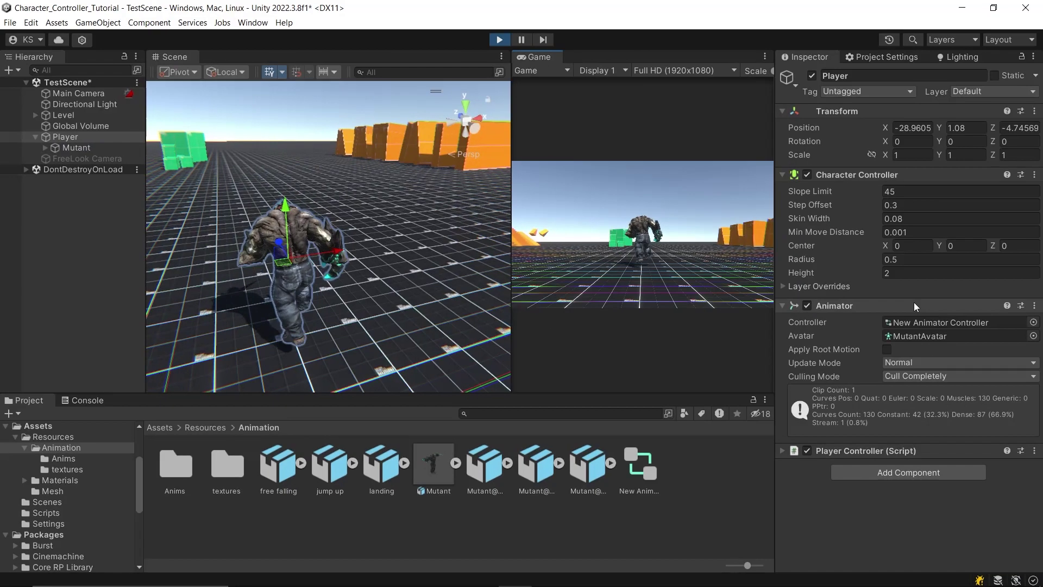
Try the Always Animate and Cull Update Transforms culling modes on the Player's Animator while the game runs
click(934, 376)
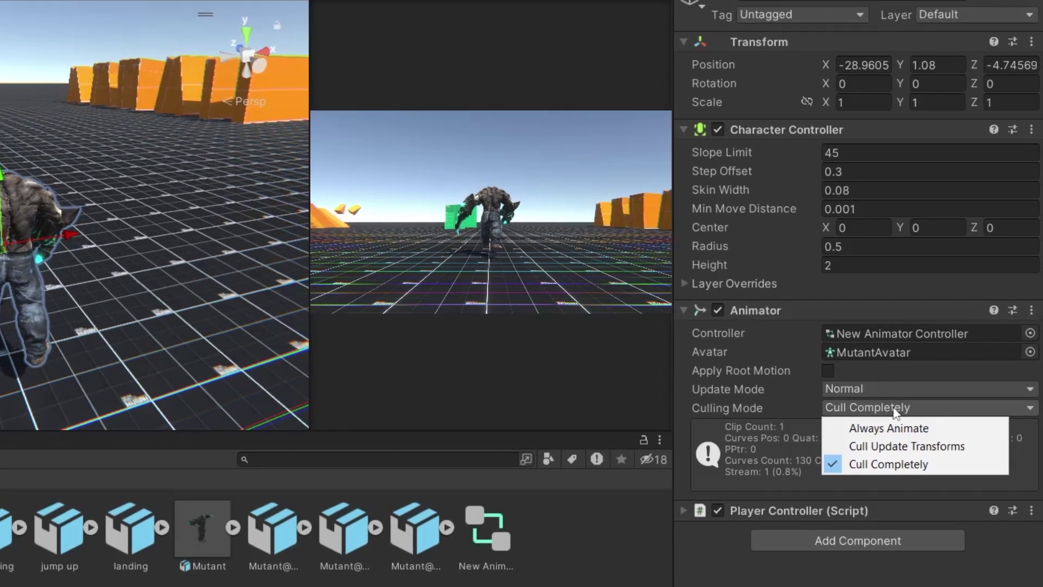
click(888, 426)
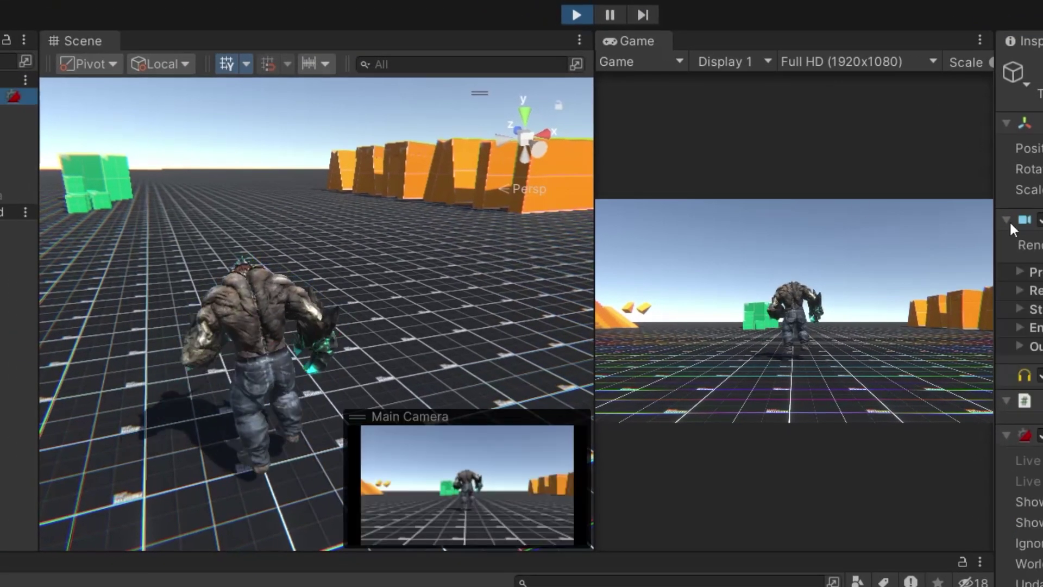
click(1011, 228)
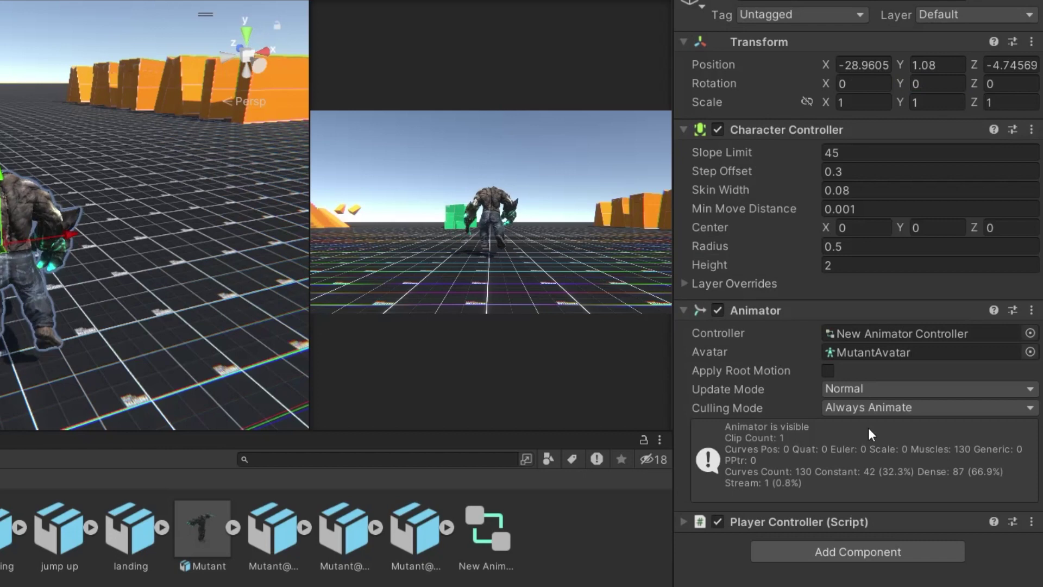
click(891, 447)
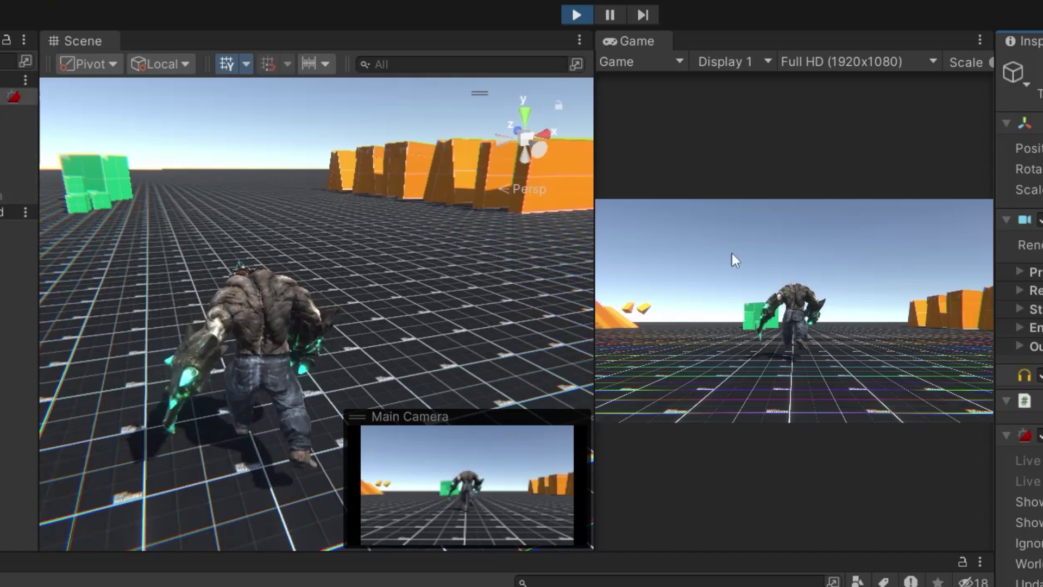
Try the Cull Completely and Cull Update Transforms culling modes on the Player's Animator in play mode, switching between the Main Camera and Player
click(22, 162)
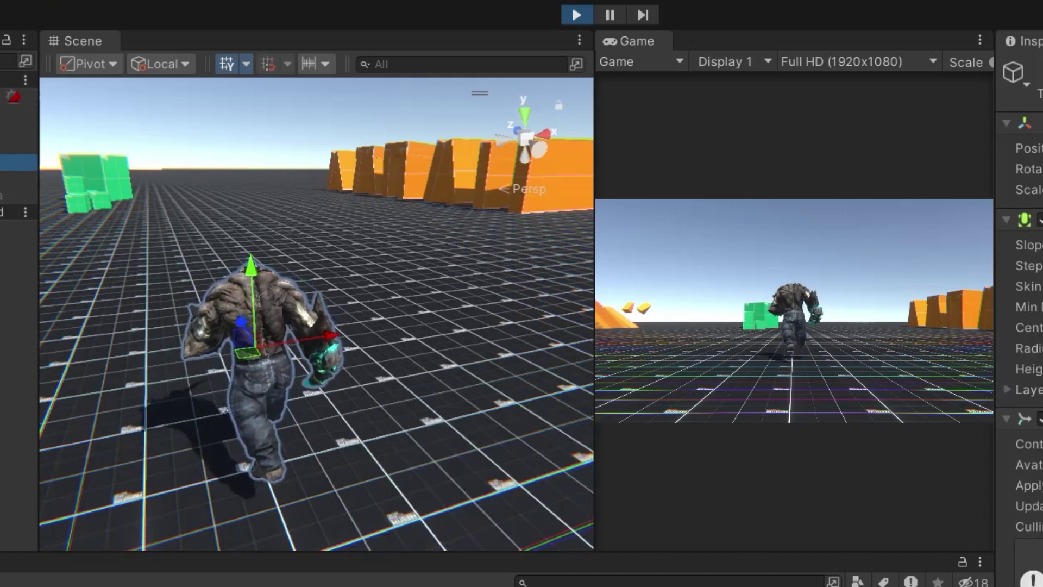
click(1028, 526)
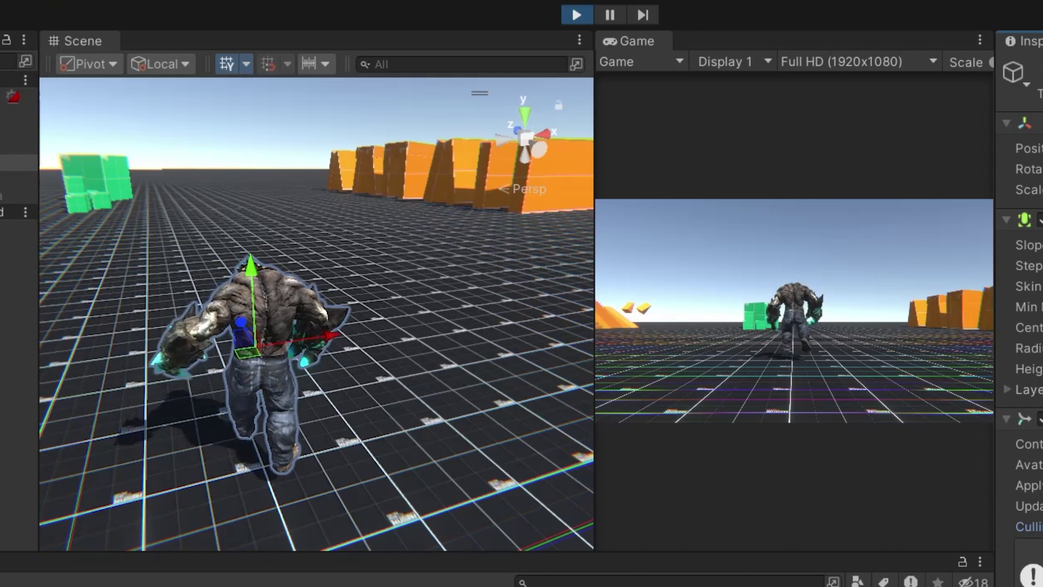
click(19, 96)
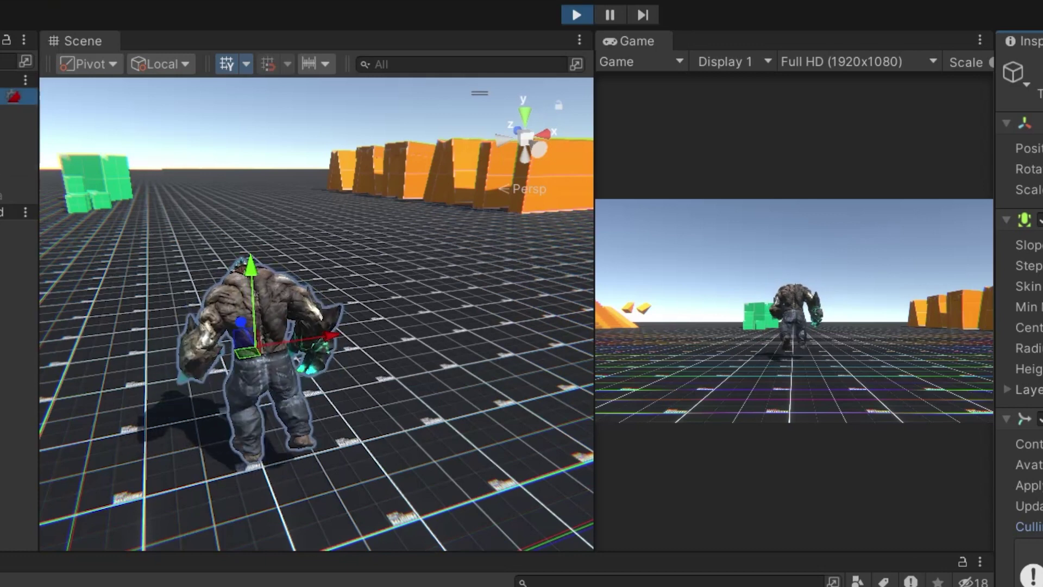
click(22, 162)
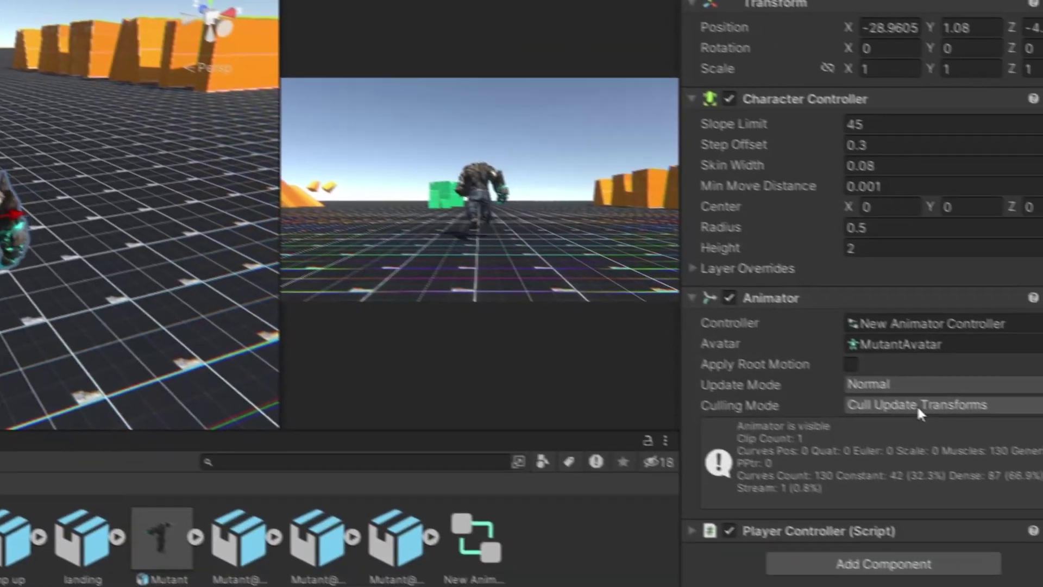
click(943, 454)
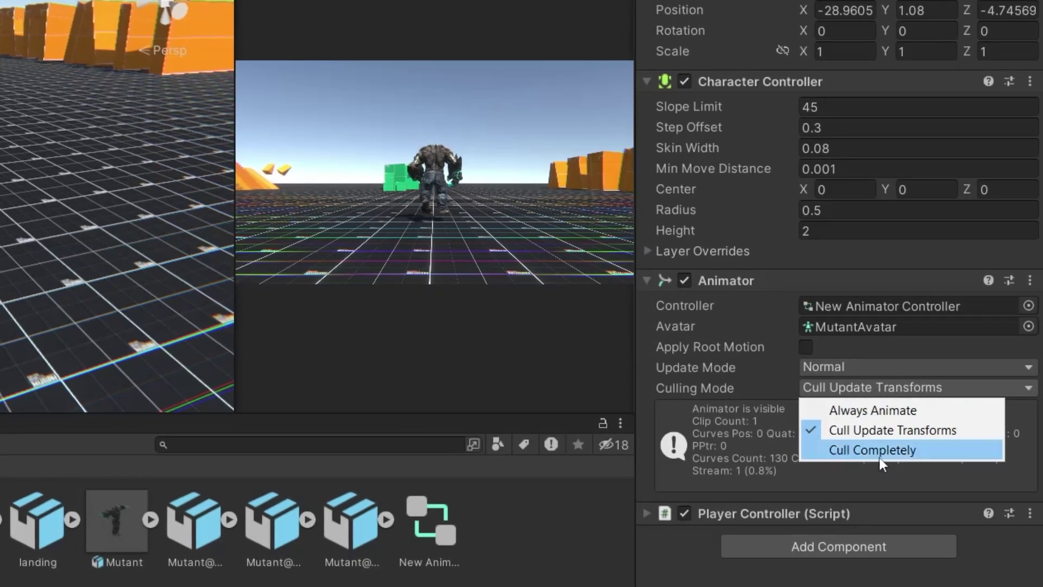
click(872, 448)
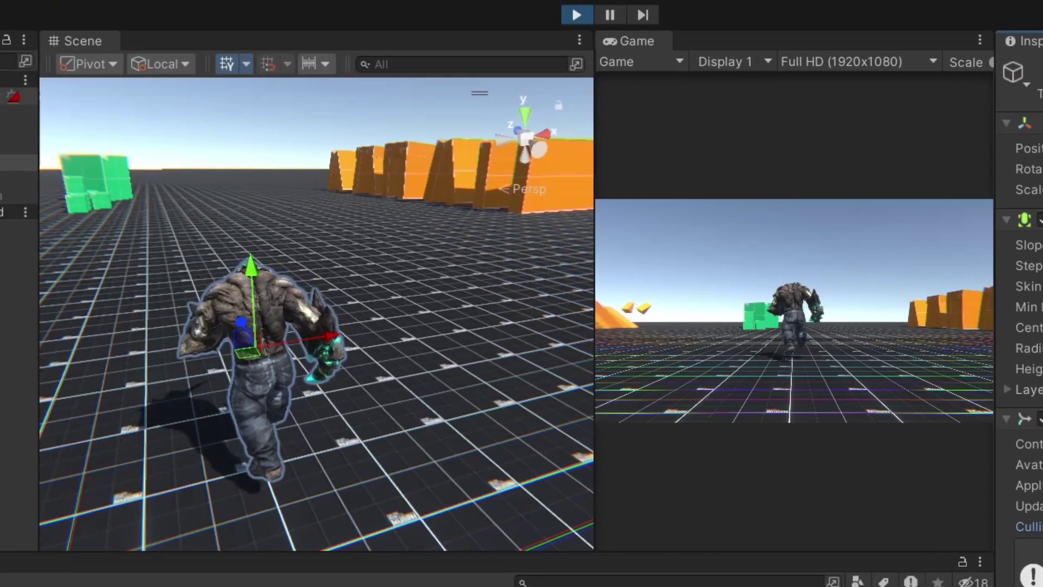
click(16, 97)
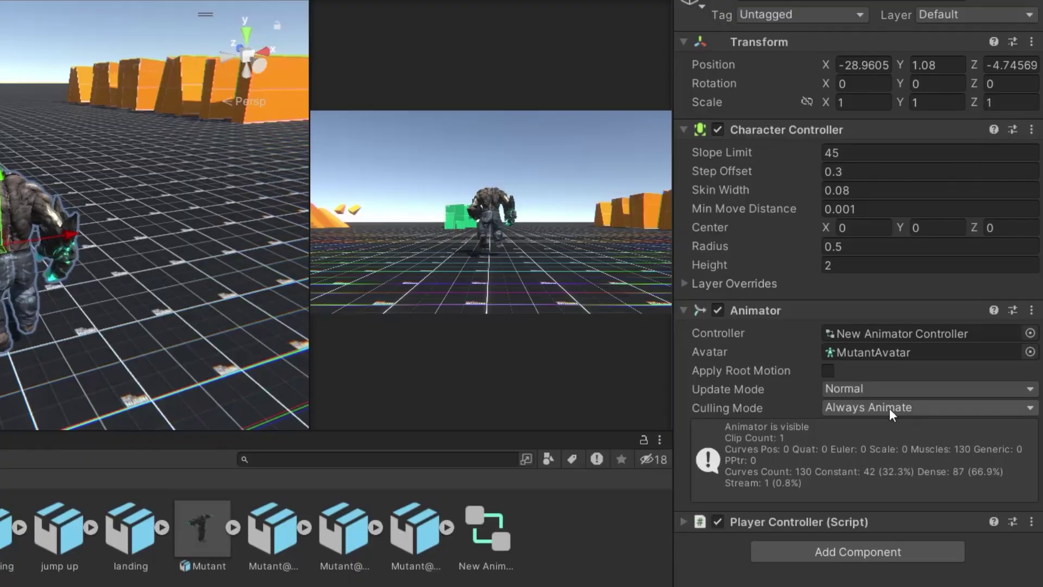
click(889, 408)
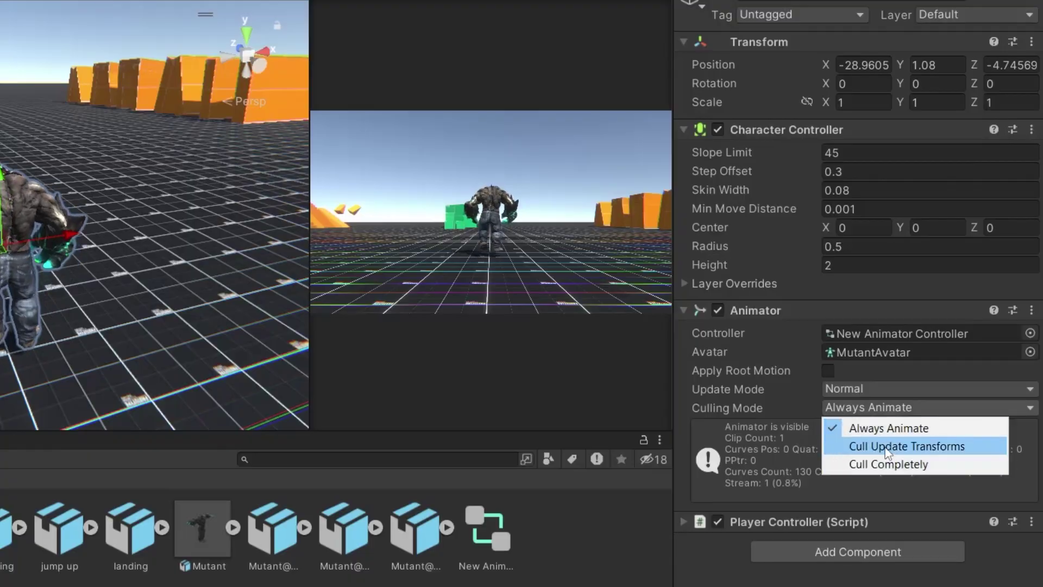
click(906, 446)
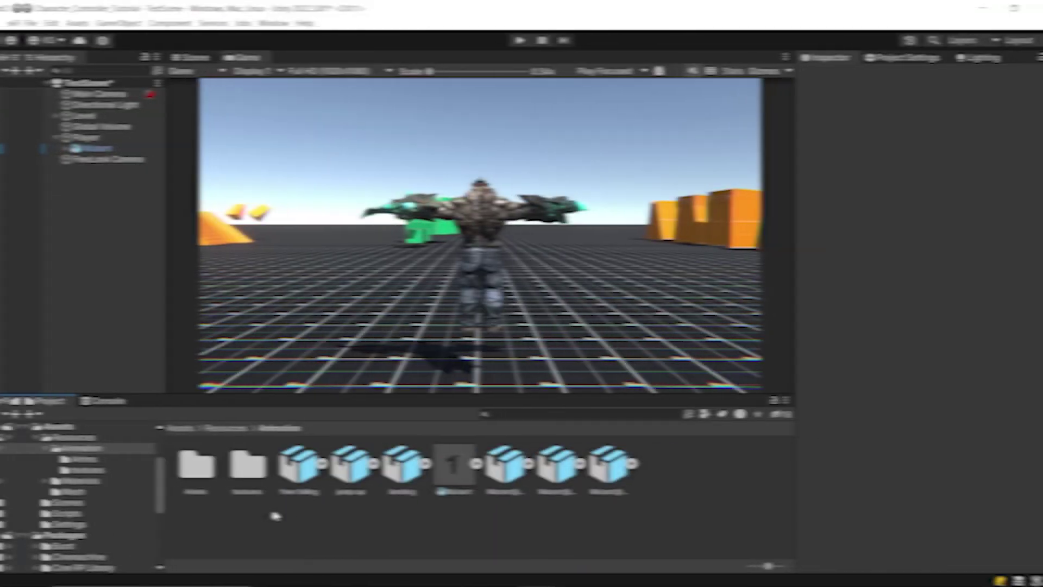
Create an Animator Controller named "Animator Controller" in the Animation folder and assign it as the Player Animator's controller
right_click(253, 510)
mouse_move(308, 200)
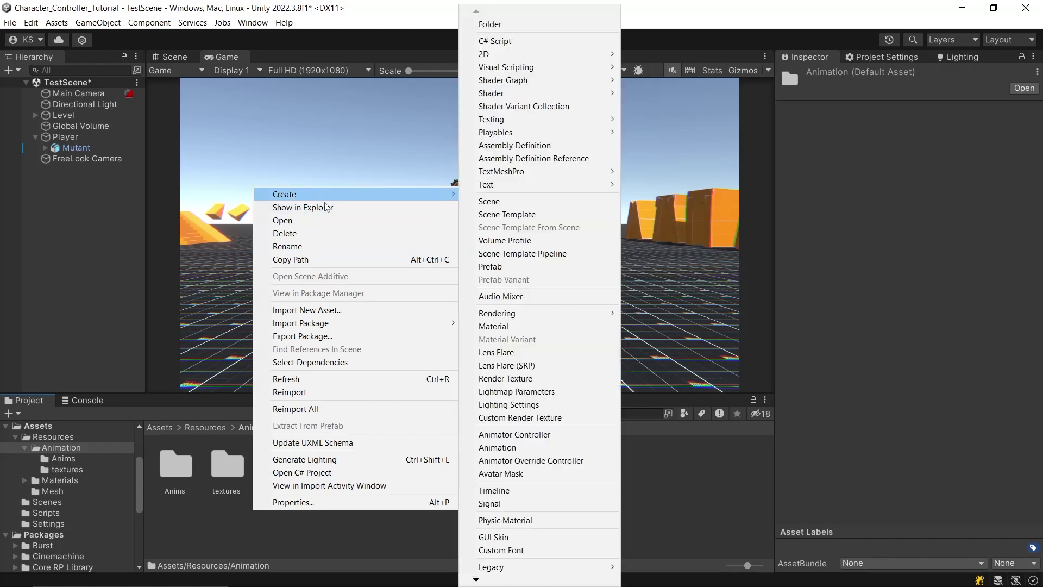
click(545, 430)
text(Animator Controller)
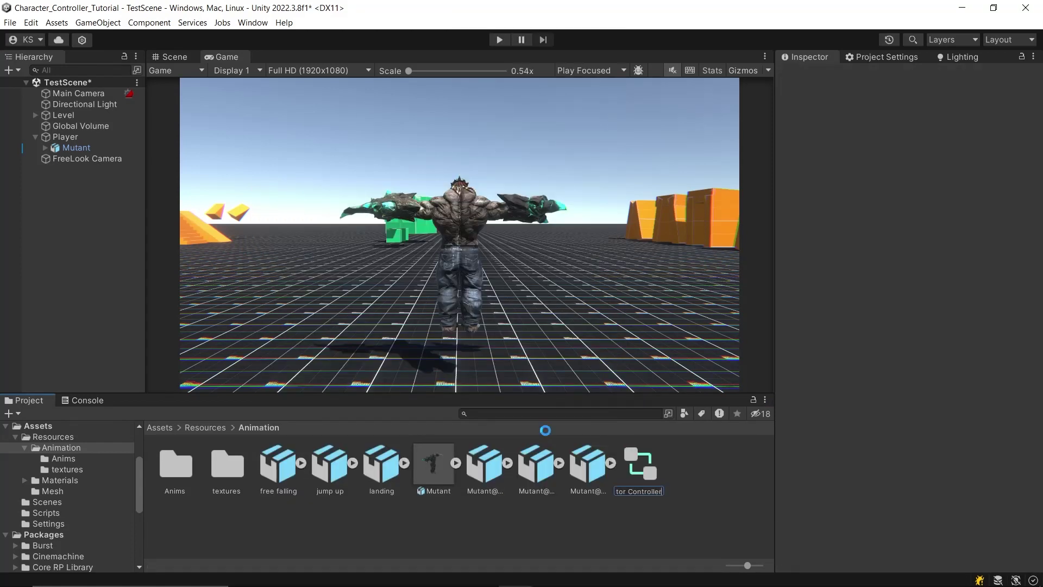
key(Return)
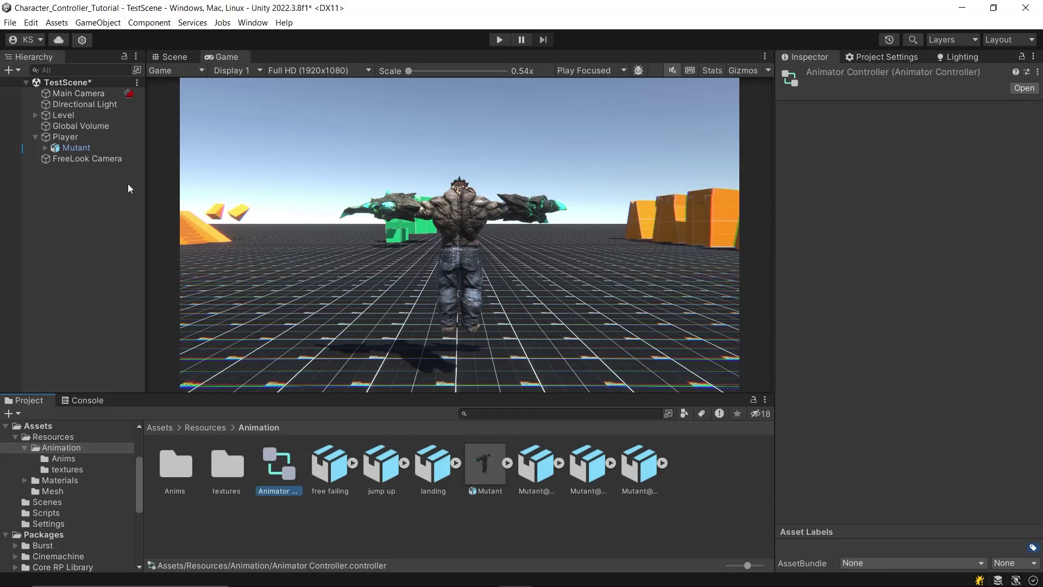
click(89, 136)
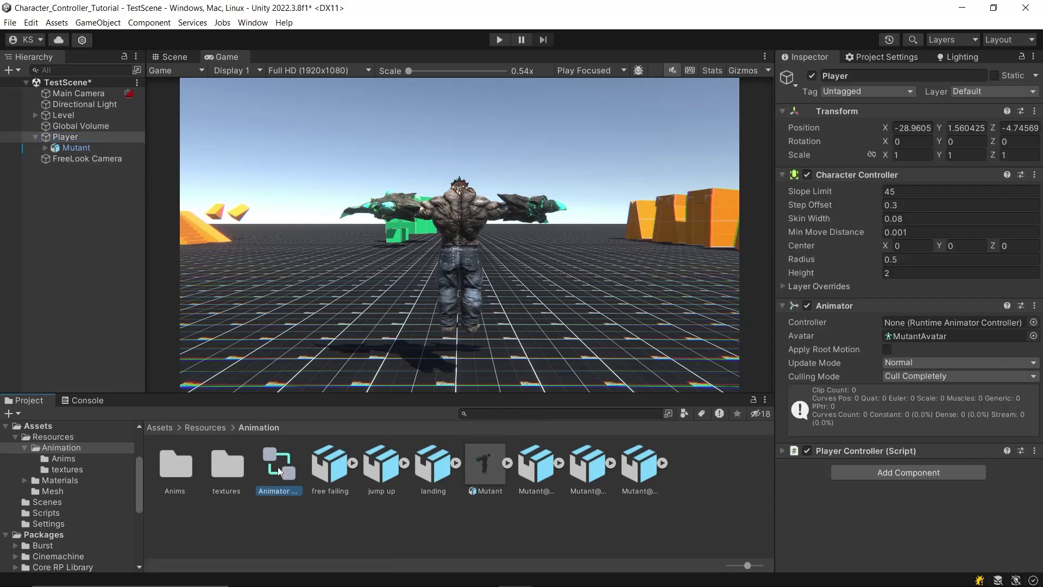
drag(278, 467, 904, 329)
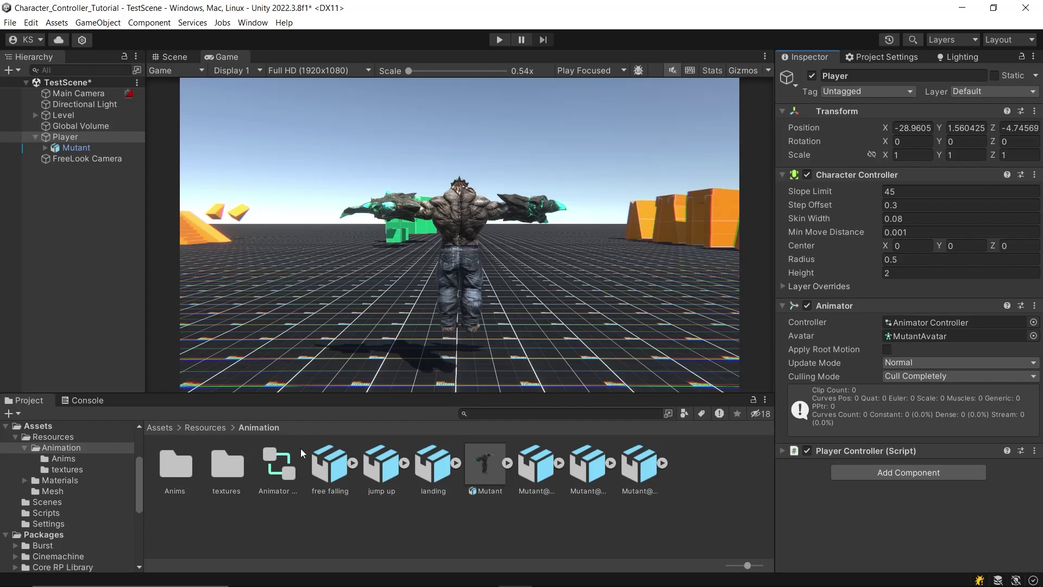
Open the new Animator Controller and rearrange its graph, placing Exit below Entry on one side and Any State on the other
double_click(277, 467)
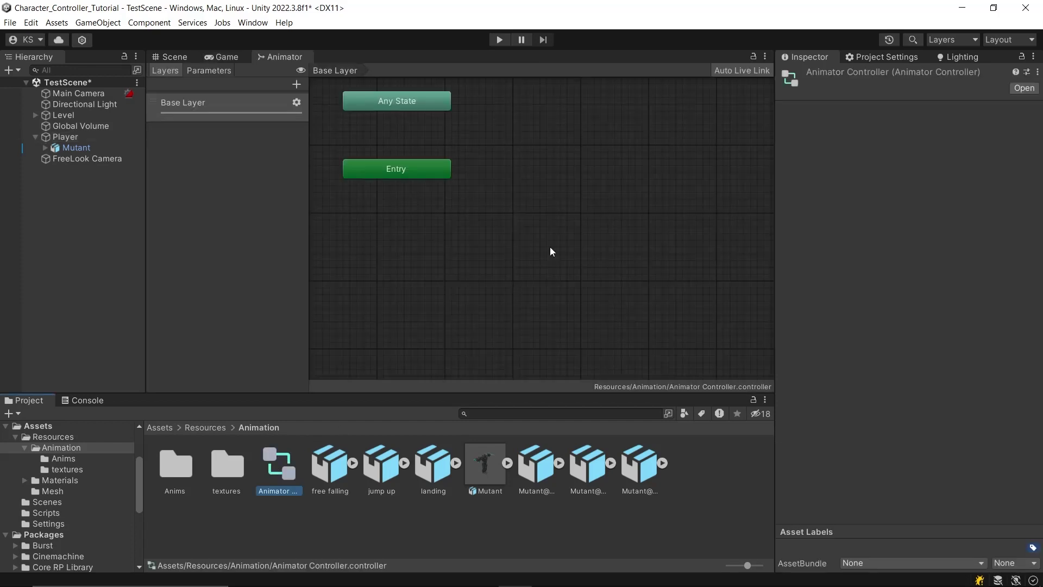
scroll(550, 251, down, 6)
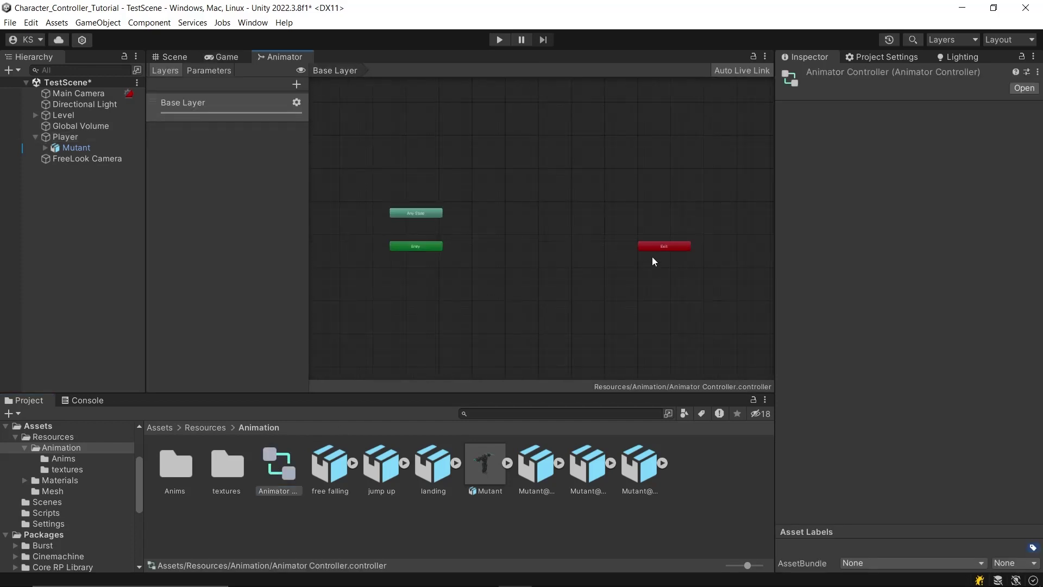
drag(661, 245, 468, 322)
scroll(478, 279, up, 4)
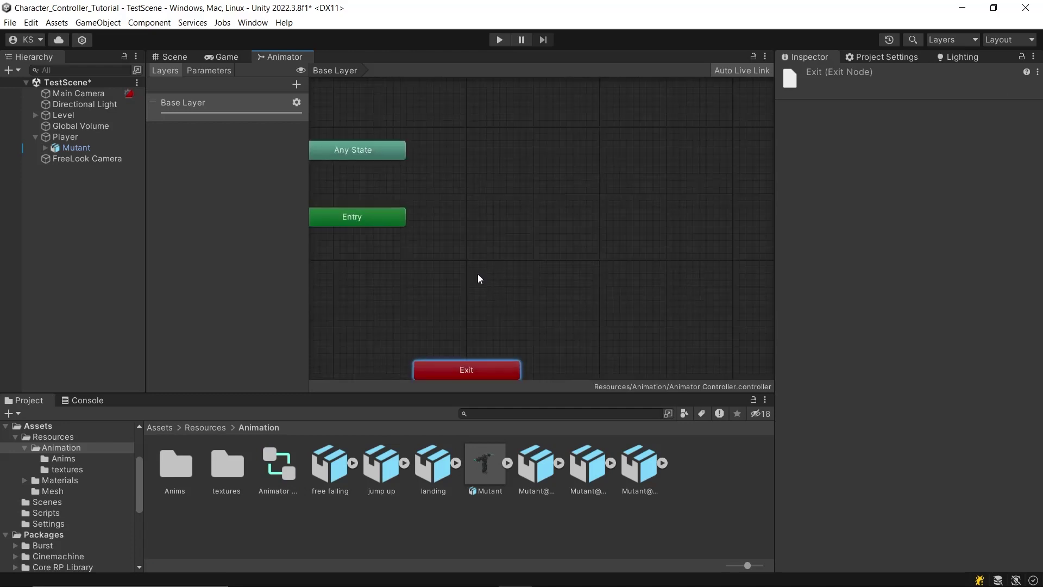
middle_drag(477, 279, 611, 276)
scroll(601, 247, down, 3)
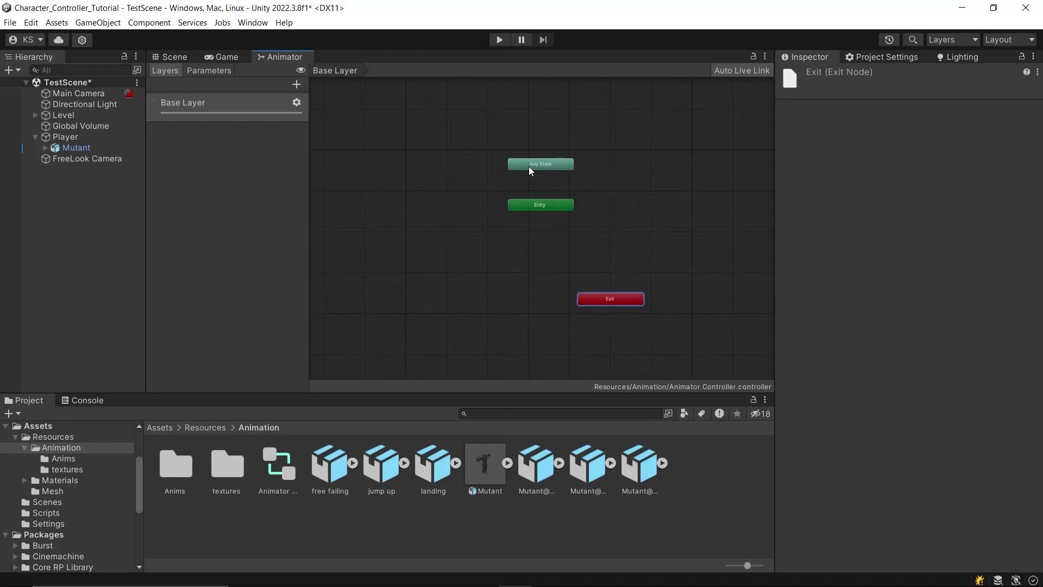
drag(529, 166, 372, 305)
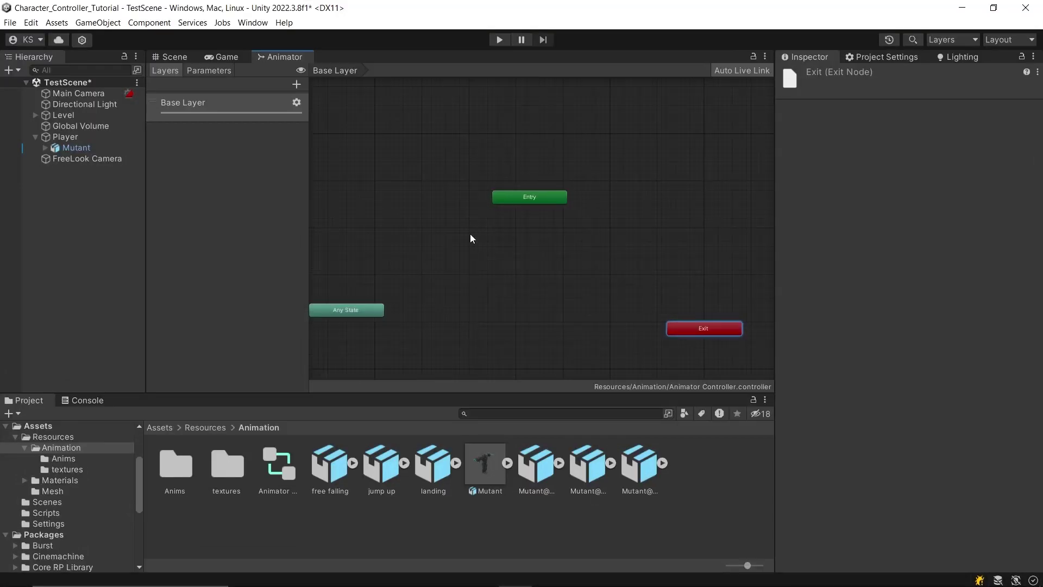
Create an empty state in the Base Layer and place it directly below the Entry node
click(470, 234)
right_click(470, 235)
mouse_move(496, 237)
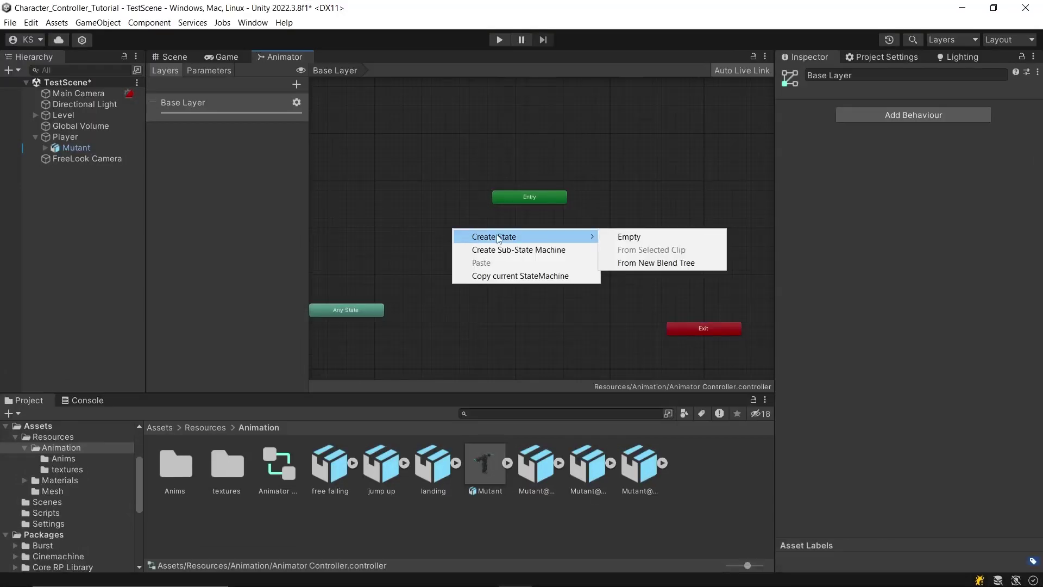
click(626, 239)
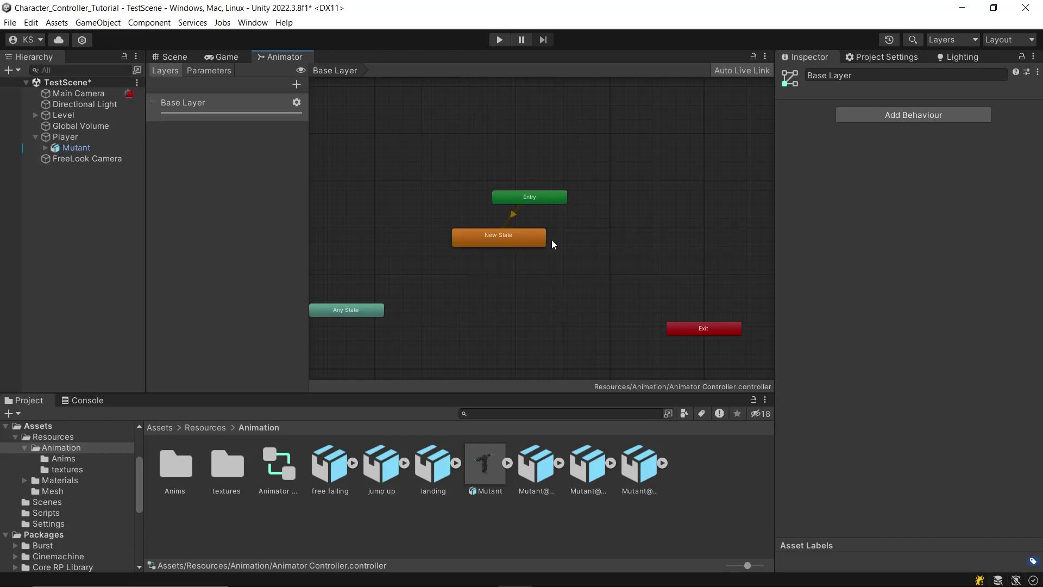
drag(513, 242, 544, 255)
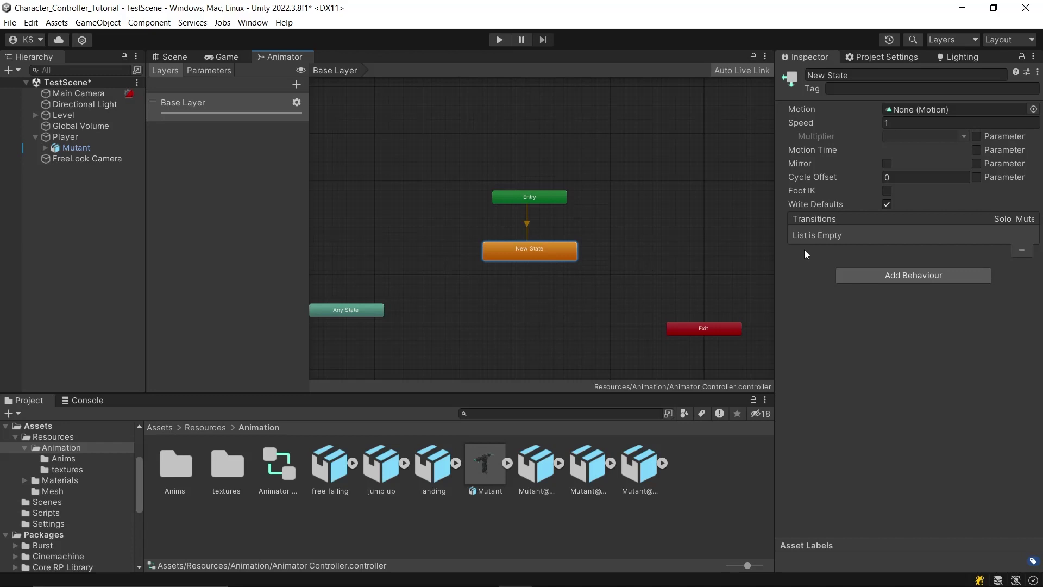
Rename the new state Idle and assign the Idle clip from the Anims folder as its motion
click(930, 75)
key(BackSpace)
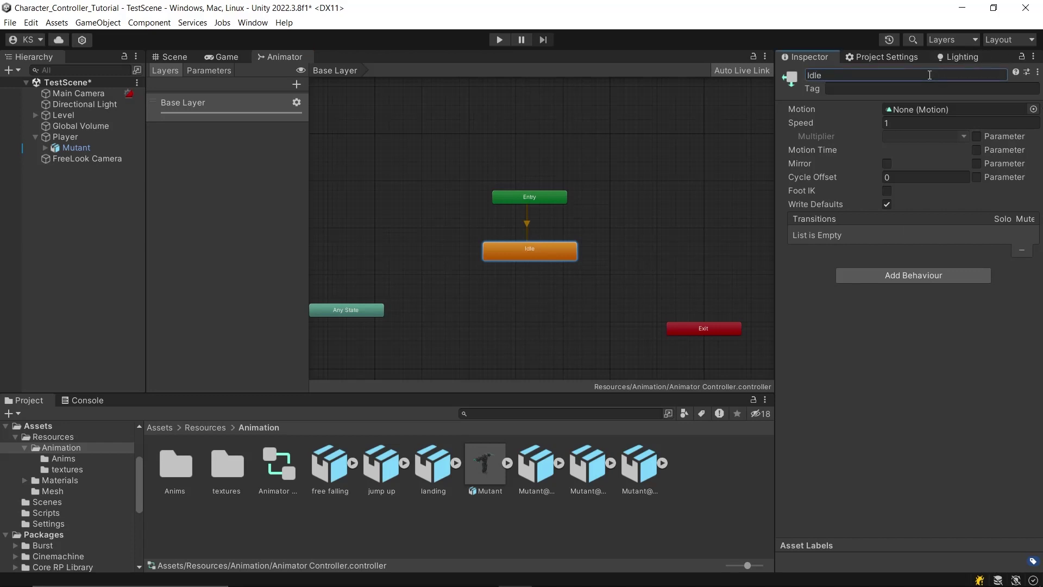
double_click(176, 466)
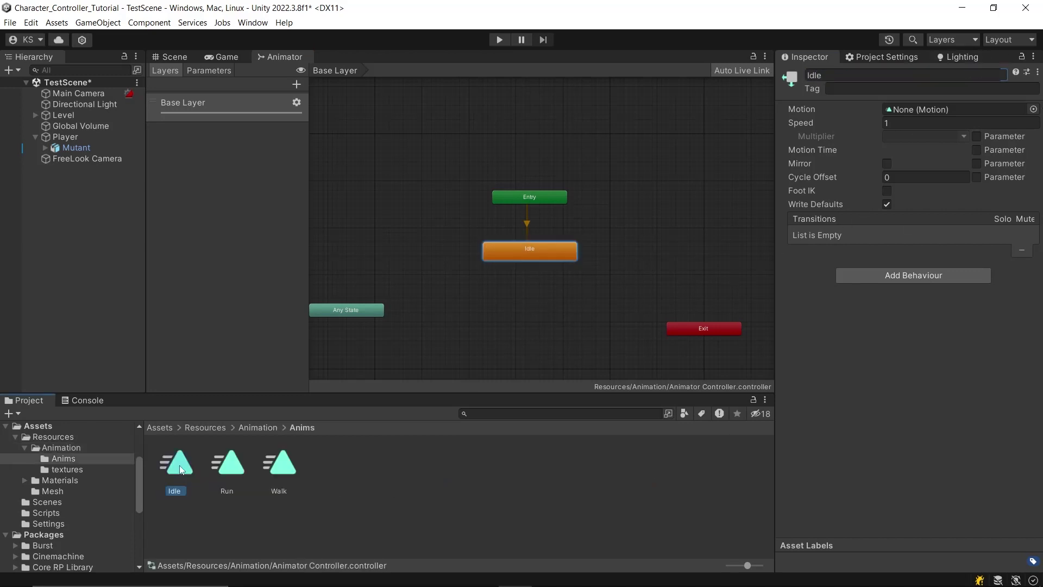
drag(175, 462, 901, 112)
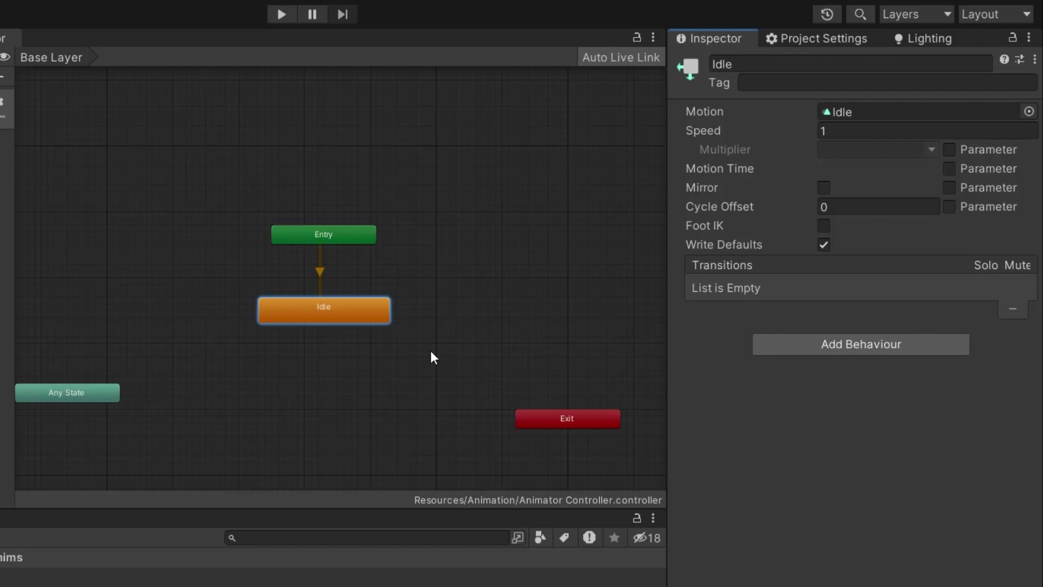
Run the game, try a speed of 4.18 on the Idle state, and set its speed back to 1
key(ctrl+p)
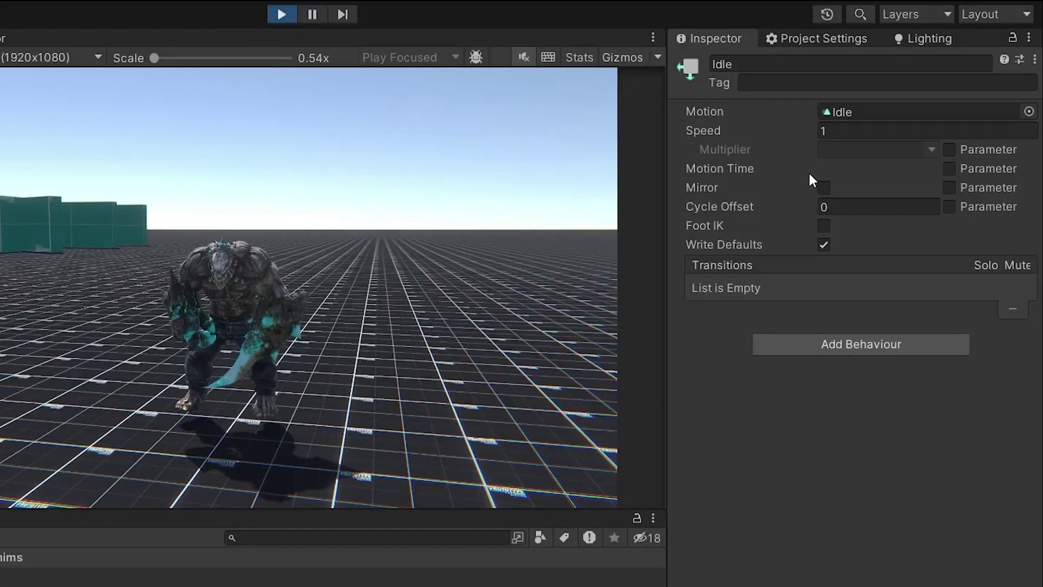
click(743, 131)
click(834, 131)
text(4.18)
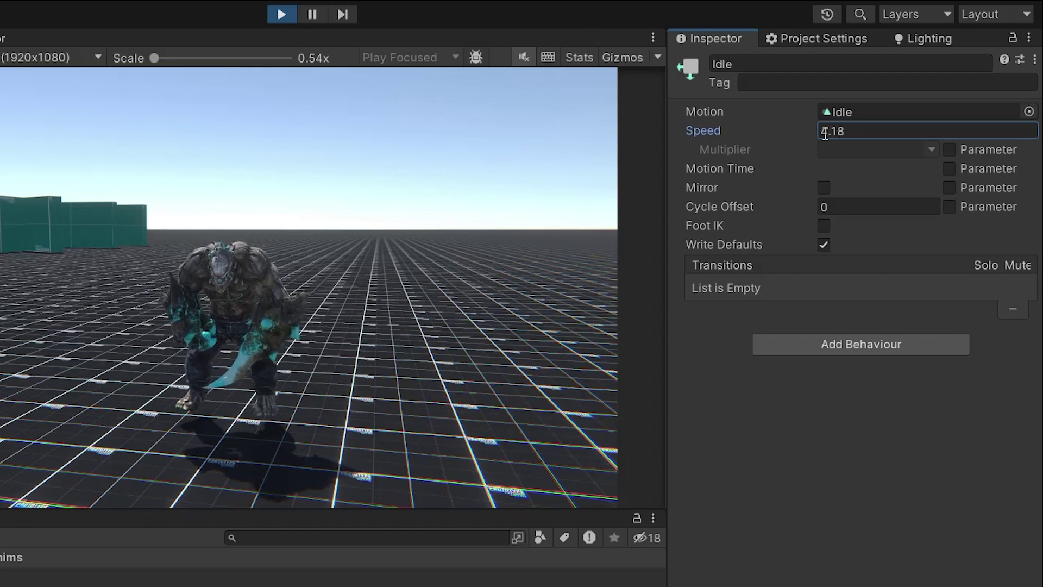
double_click(823, 131)
text(1)
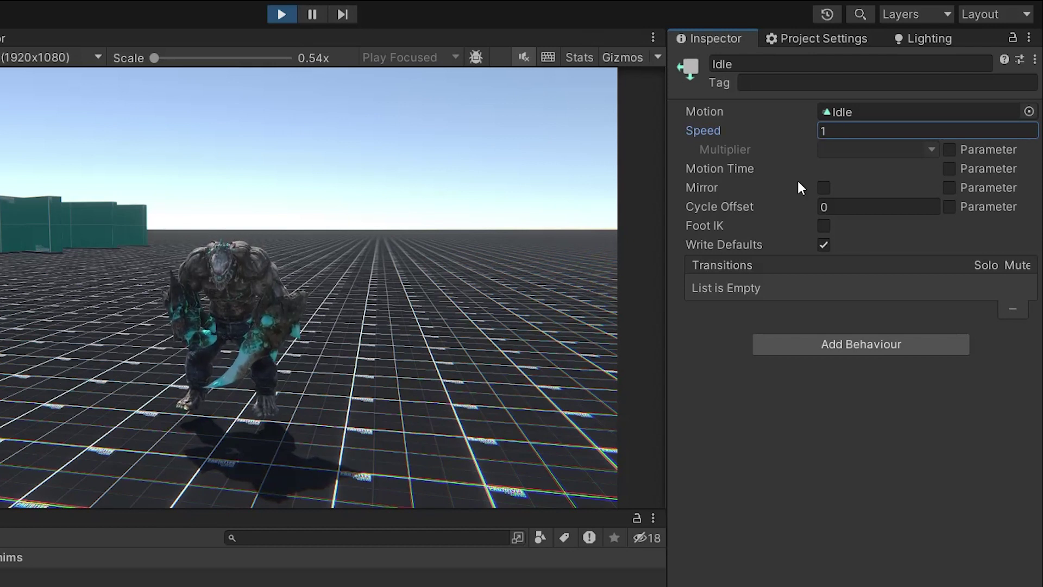
Try the speed multiplier parameter and the Mirror option on the Idle state, switching each off again
click(949, 150)
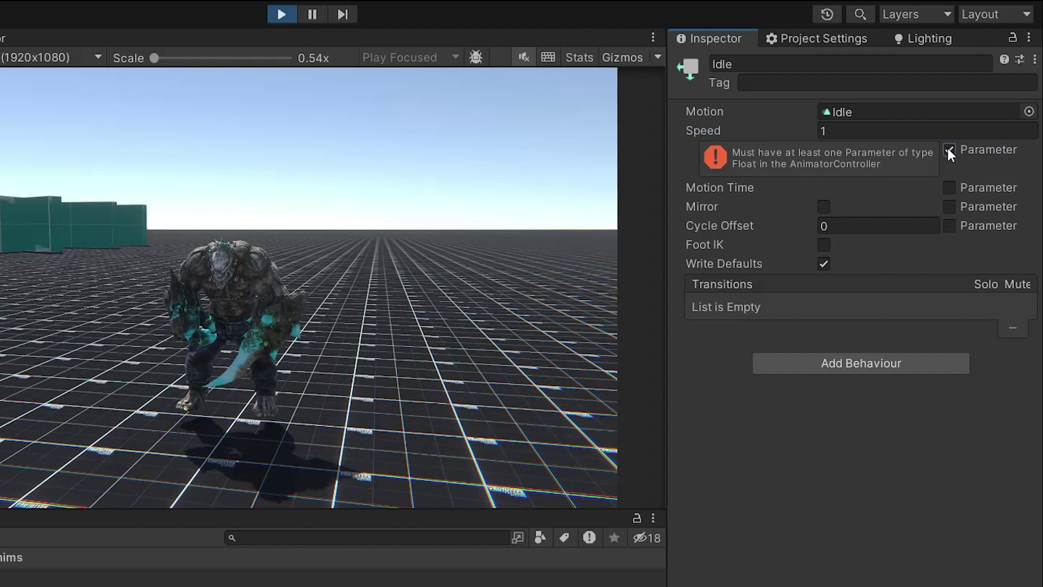
click(948, 150)
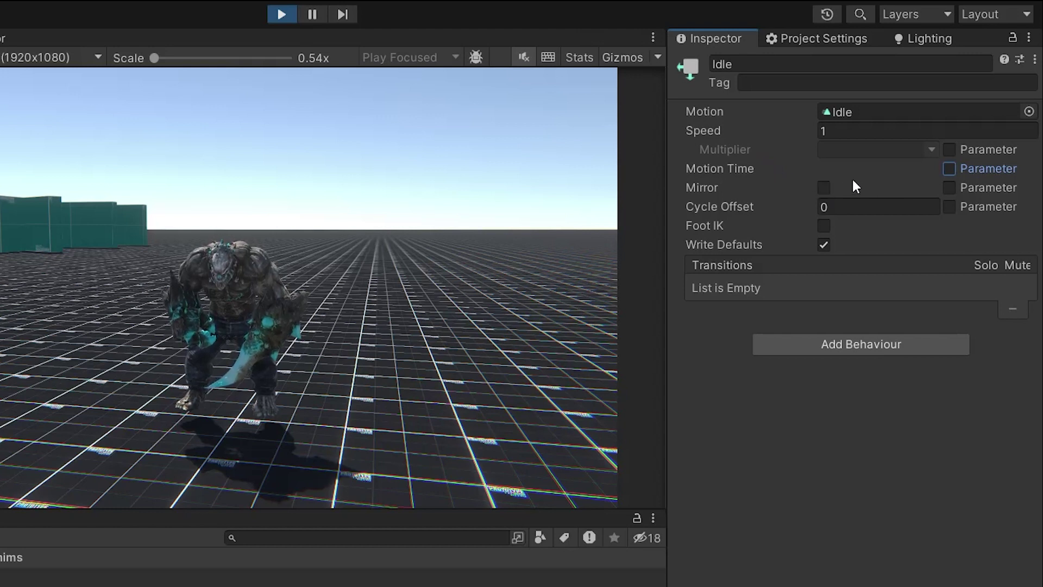
click(823, 188)
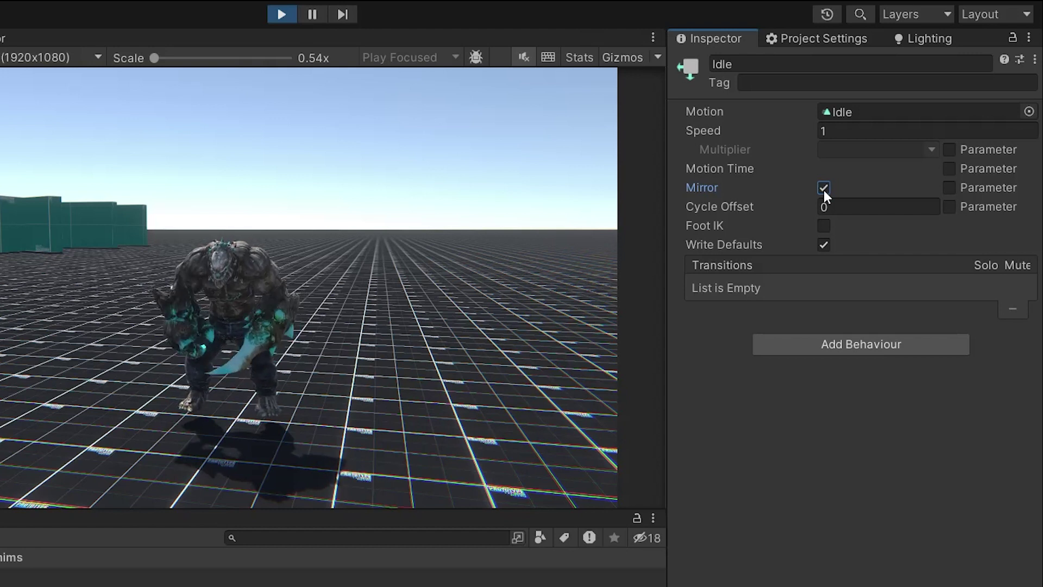
click(823, 188)
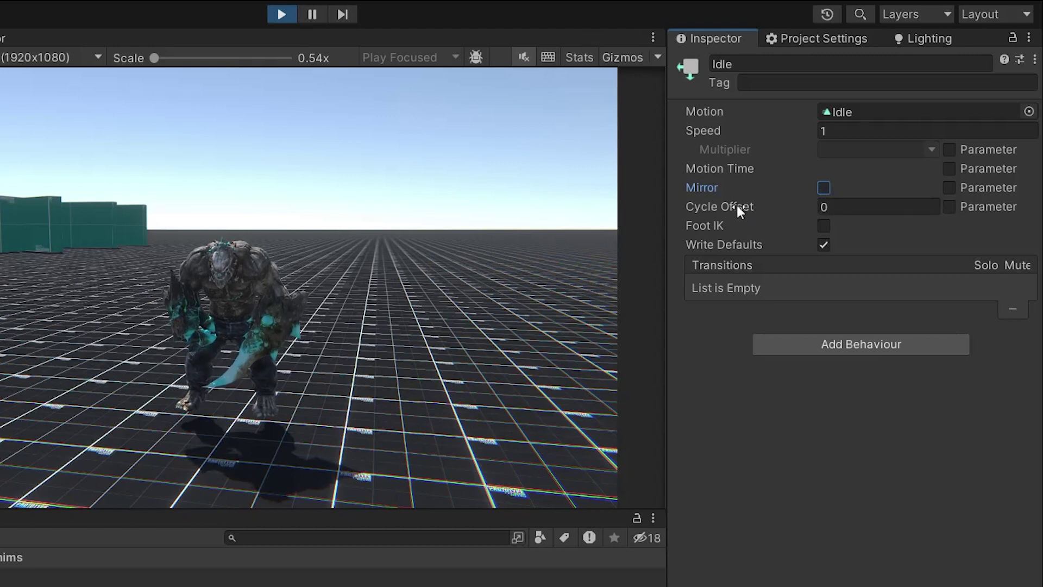
Try Cycle Offset values of 1 and 0.91 on the Idle state and return it to 0
drag(737, 204, 810, 207)
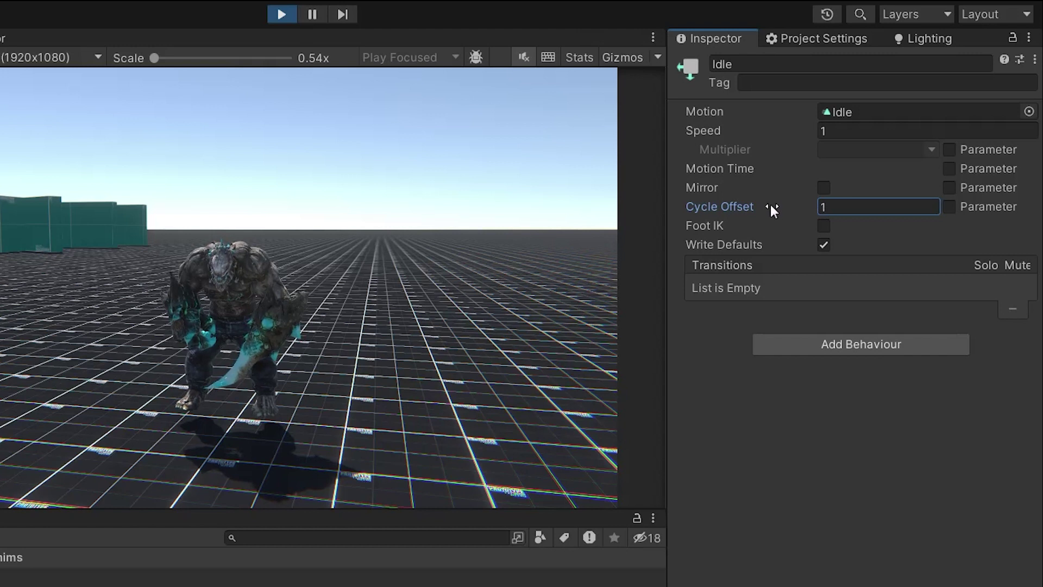
drag(771, 205, 856, 206)
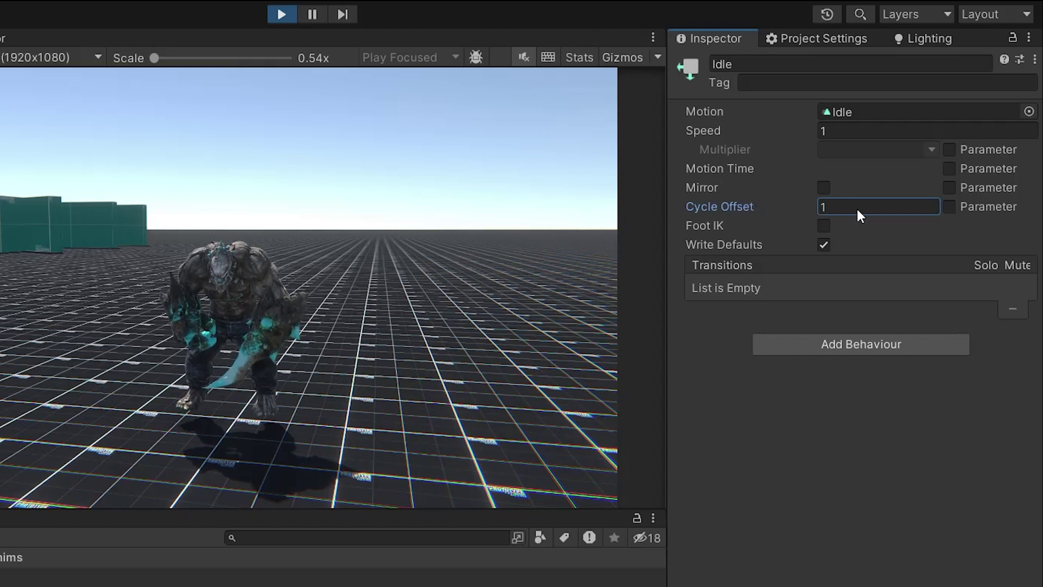
drag(855, 207, 853, 207)
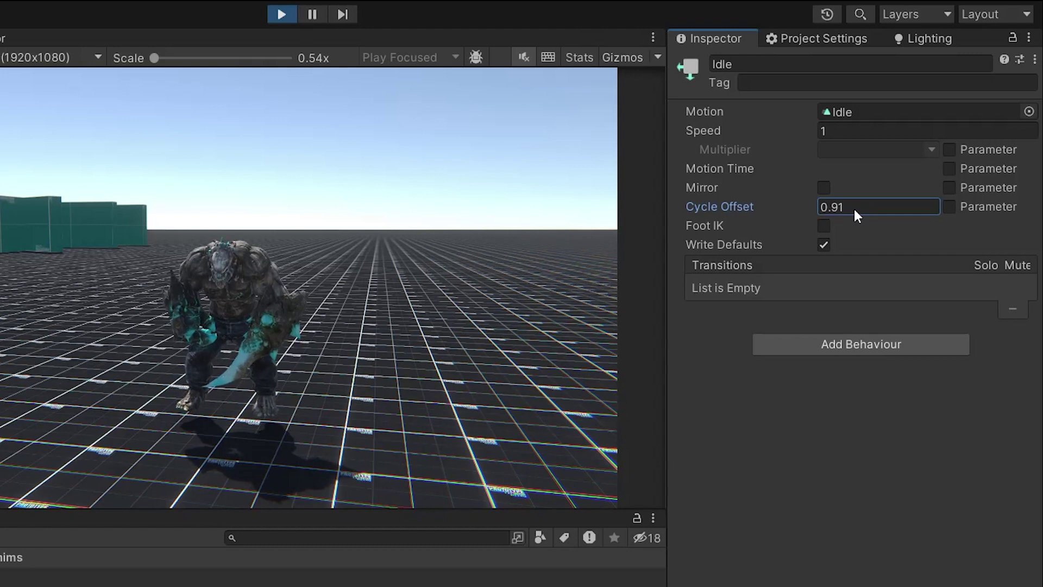
drag(828, 208, 805, 208)
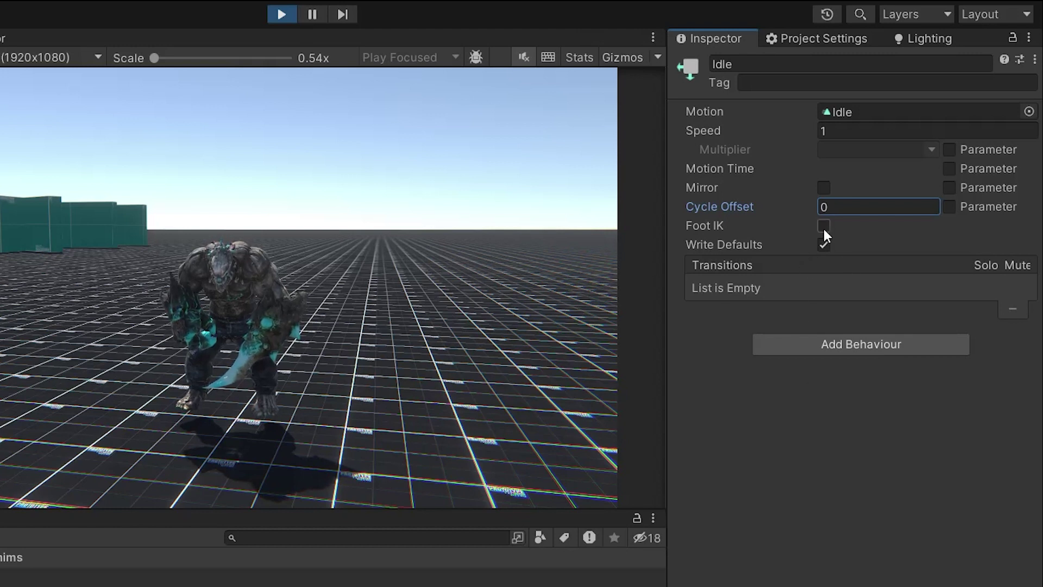
Try the Foot IK option on the Idle state and switch it off again
click(823, 226)
click(823, 226)
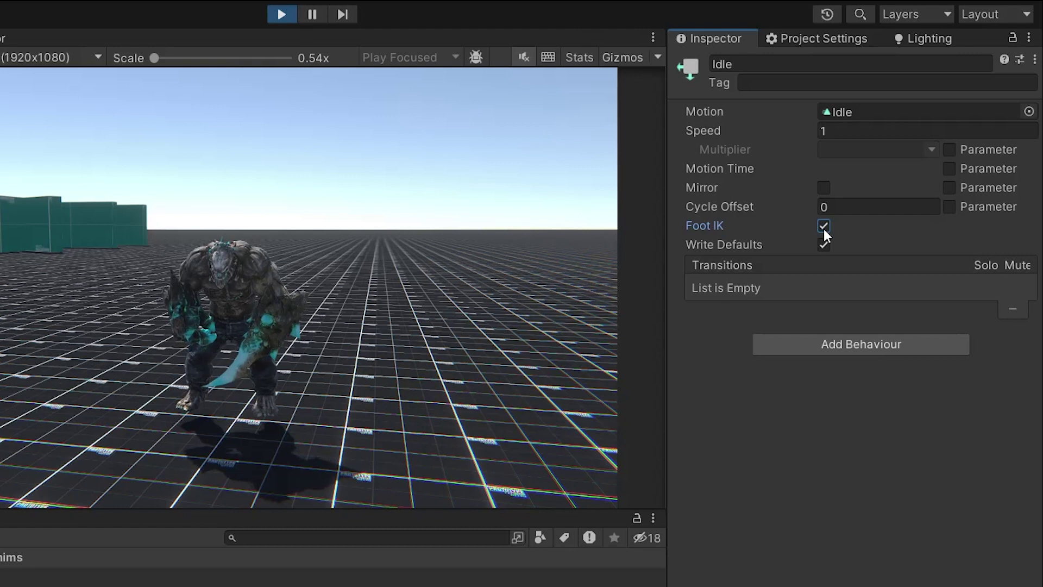
click(823, 226)
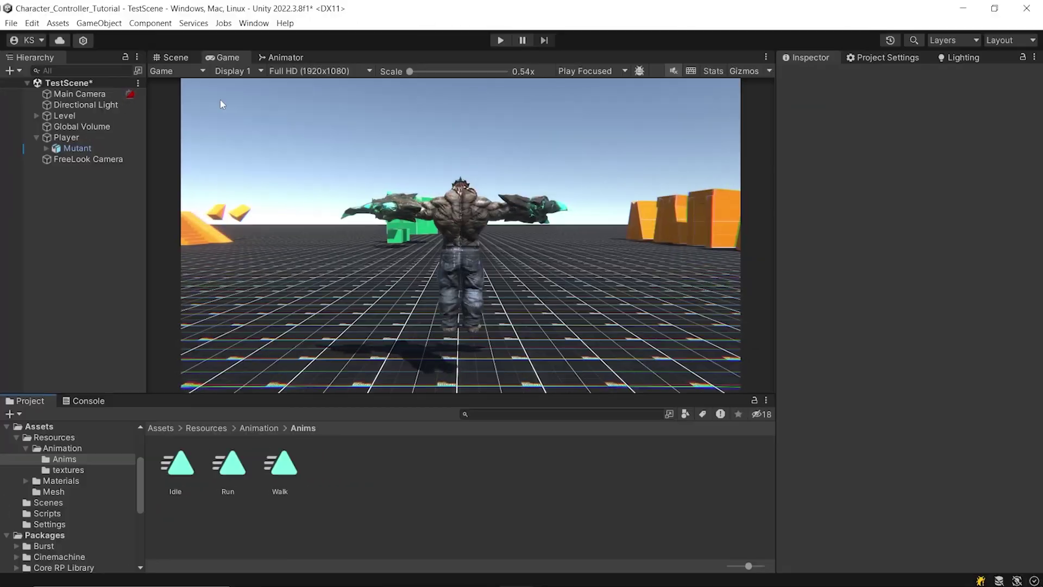
Create another empty state in the Animator's Base Layer and place it directly below the Idle state
click(272, 56)
right_click(498, 304)
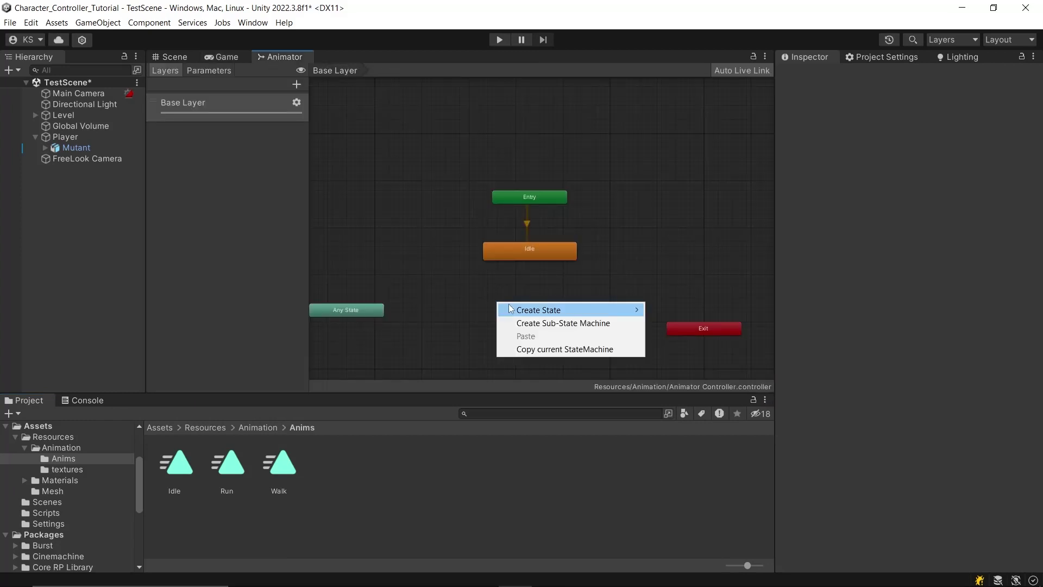
mouse_move(514, 310)
click(673, 312)
drag(544, 314, 533, 299)
Rename the new state Walking and assign the Walk clip from the Anims folder as its motion
text(Walking)
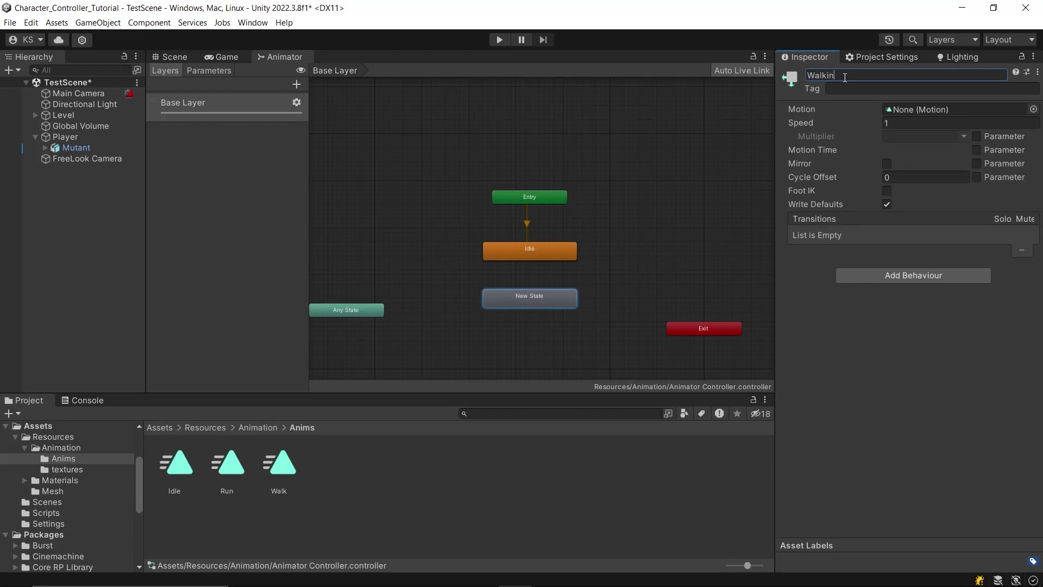
key(Return)
drag(279, 462, 949, 111)
Make a transition from the Idle state to the Walking state
right_click(559, 251)
key(Escape)
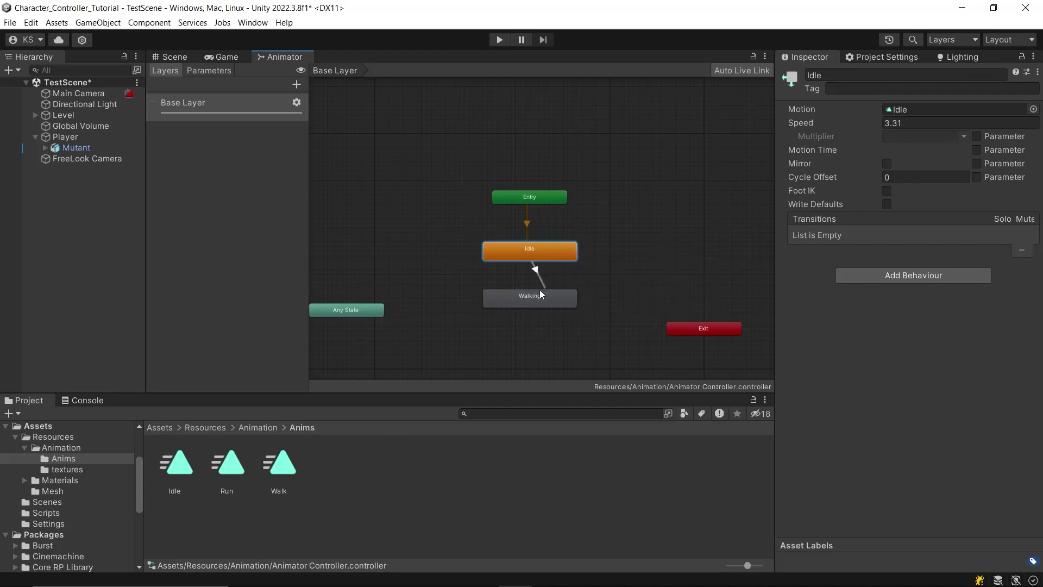
click(520, 294)
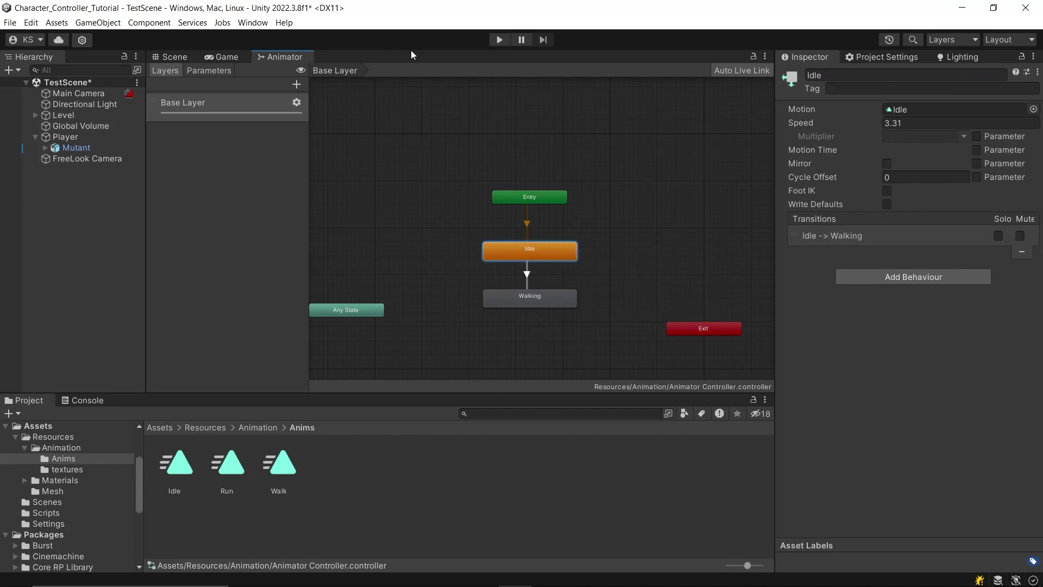
Run the game to watch the switch from Idle to Walking and inspect that transition in the Animator
click(499, 40)
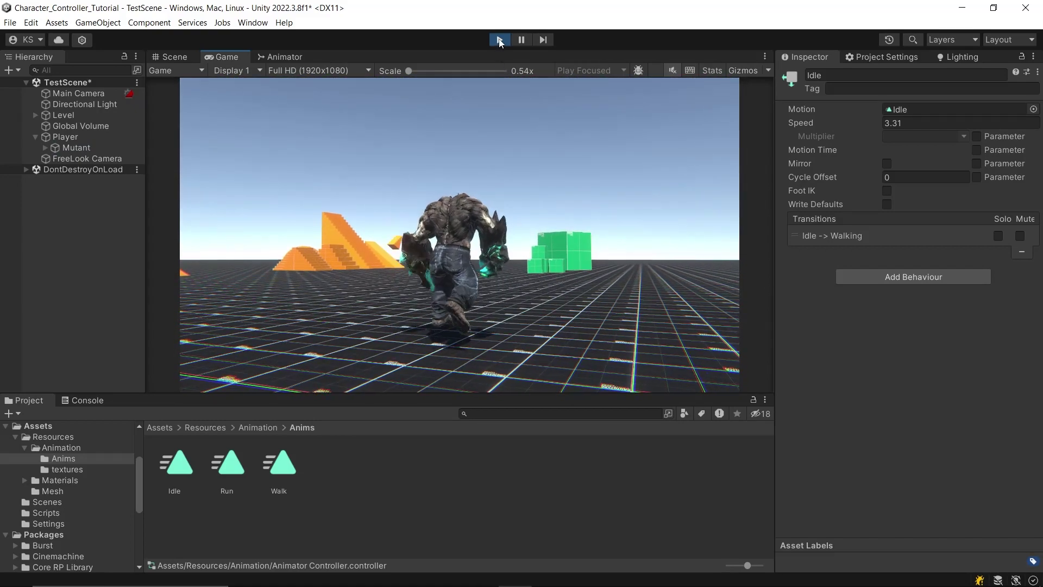
click(280, 56)
click(527, 273)
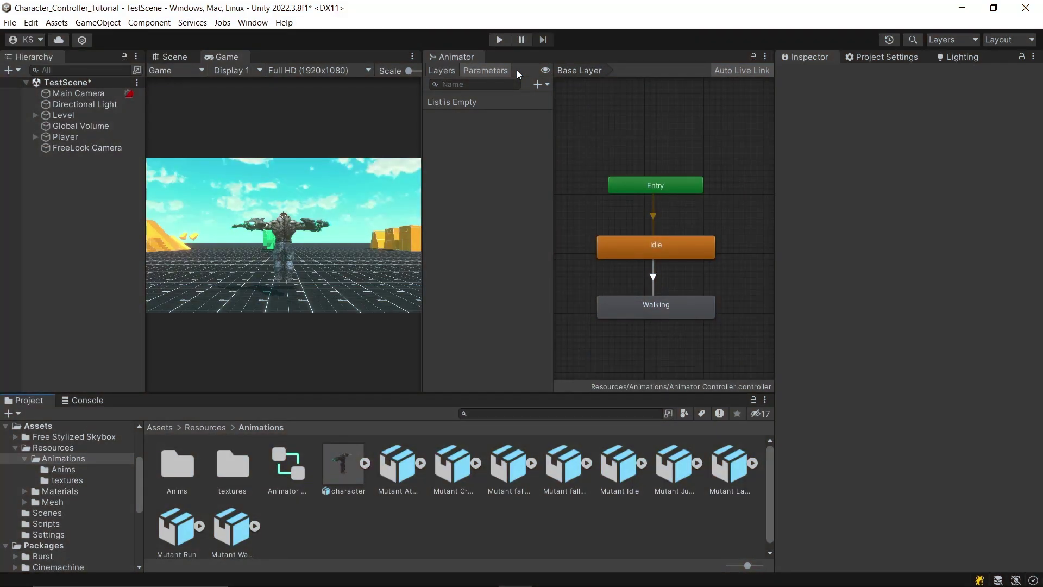
Add a Bool parameter named isWalking to the Animator Controller
click(538, 84)
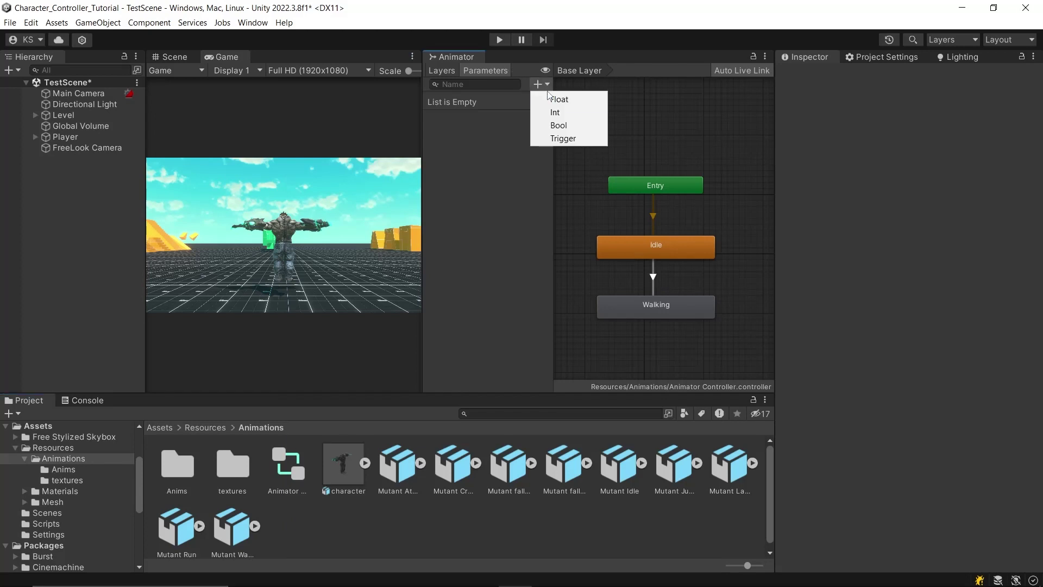
click(559, 125)
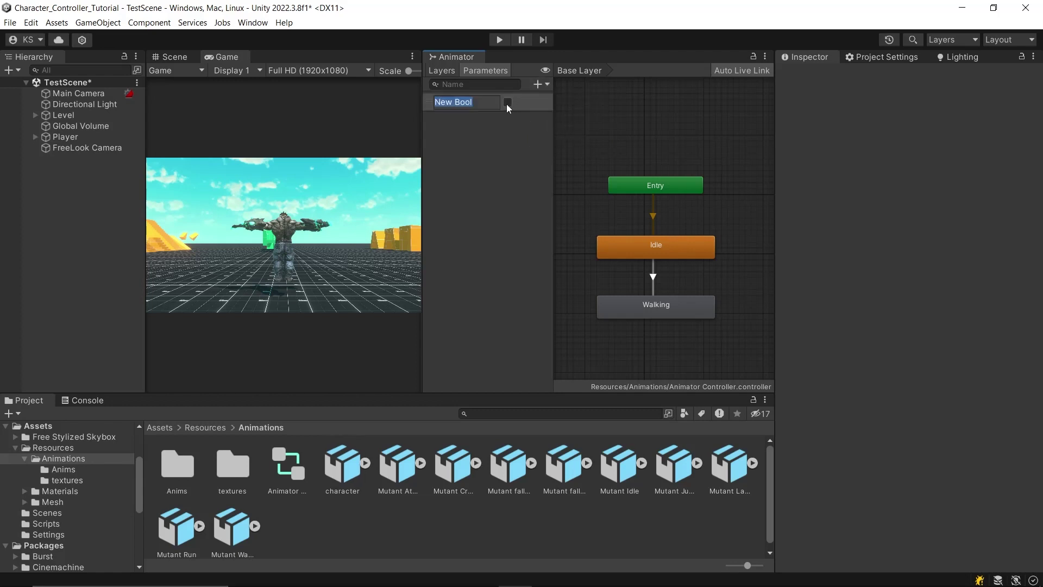
text(isWalking)
key(Return)
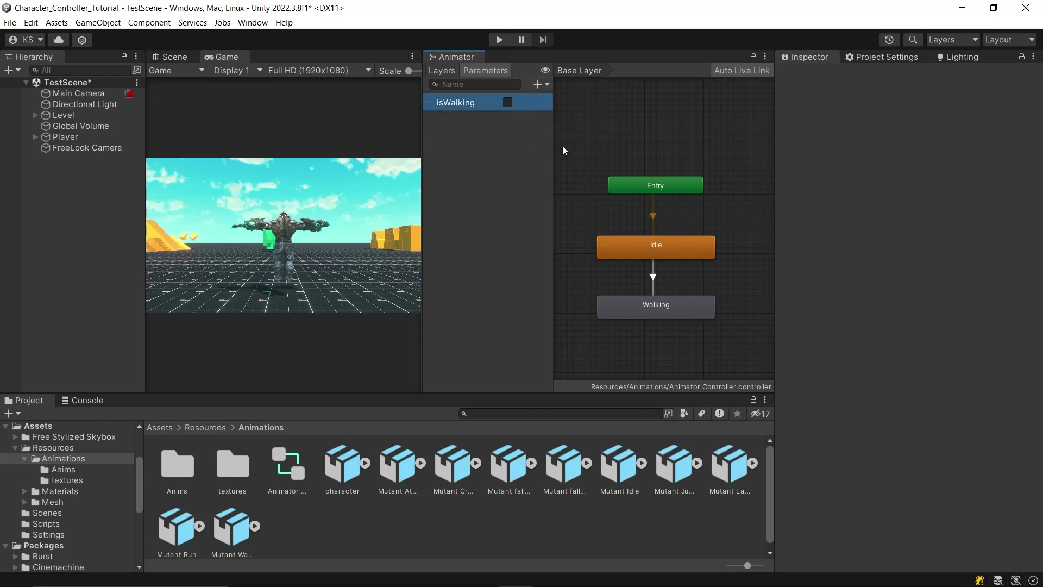
Add the condition isWalking true to the Idle-to-Walking transition and test it in the running game by switching isWalking on
click(653, 277)
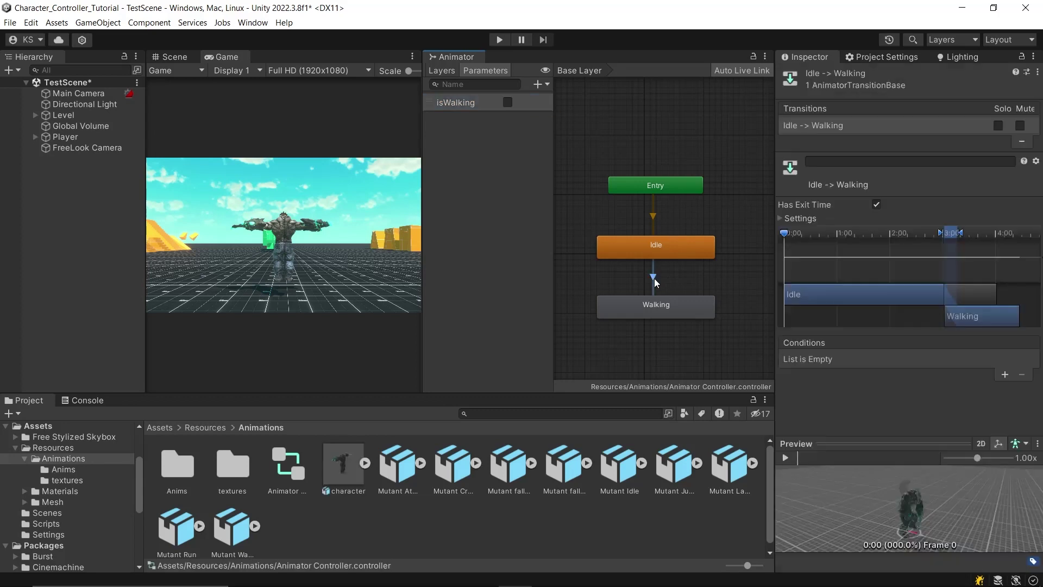
click(1004, 375)
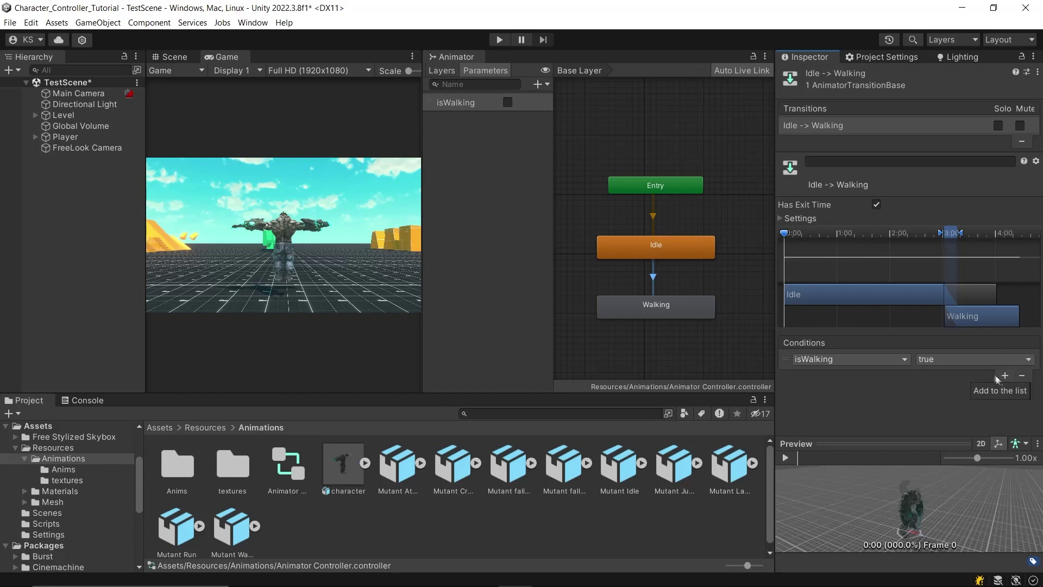
click(946, 360)
click(952, 374)
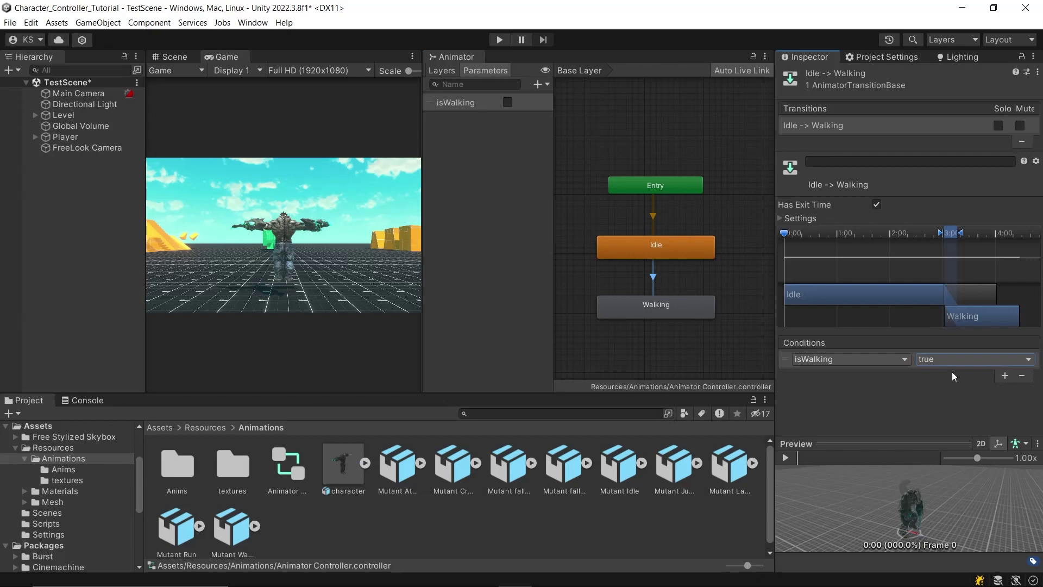
key(ctrl+p)
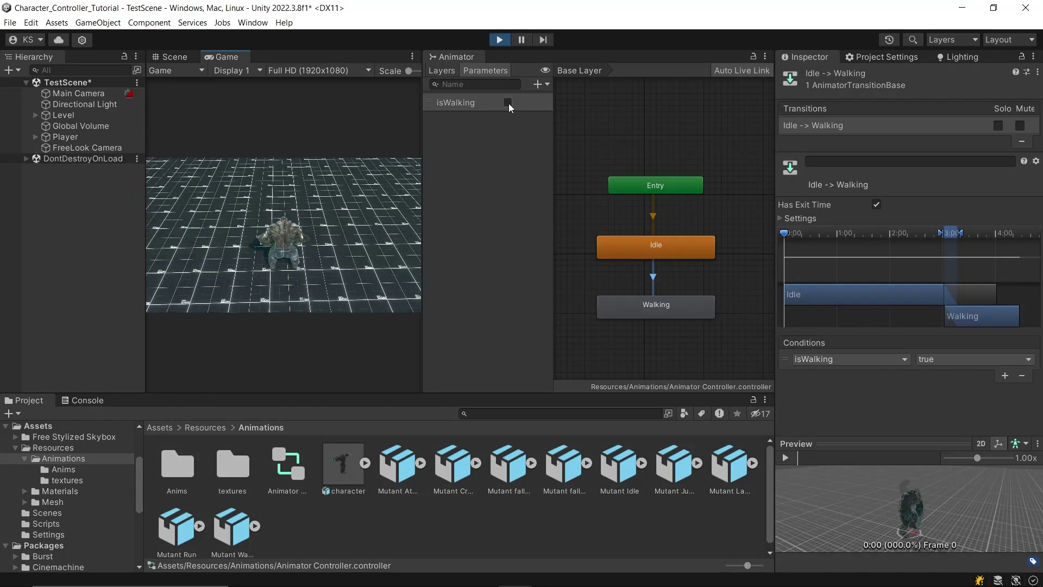
click(507, 103)
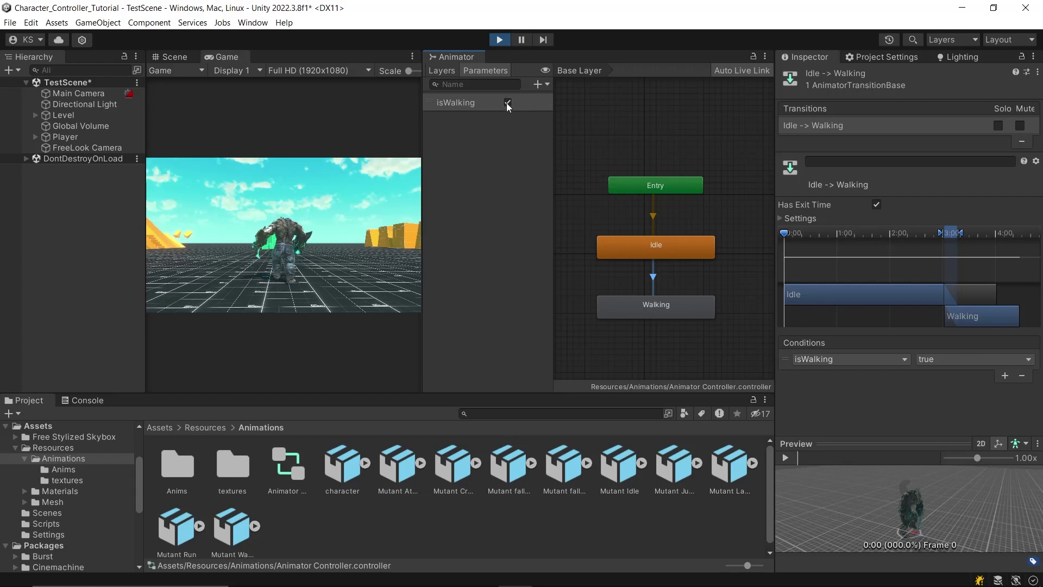
Make a return transition from the Walking state to the Idle state
right_click(674, 304)
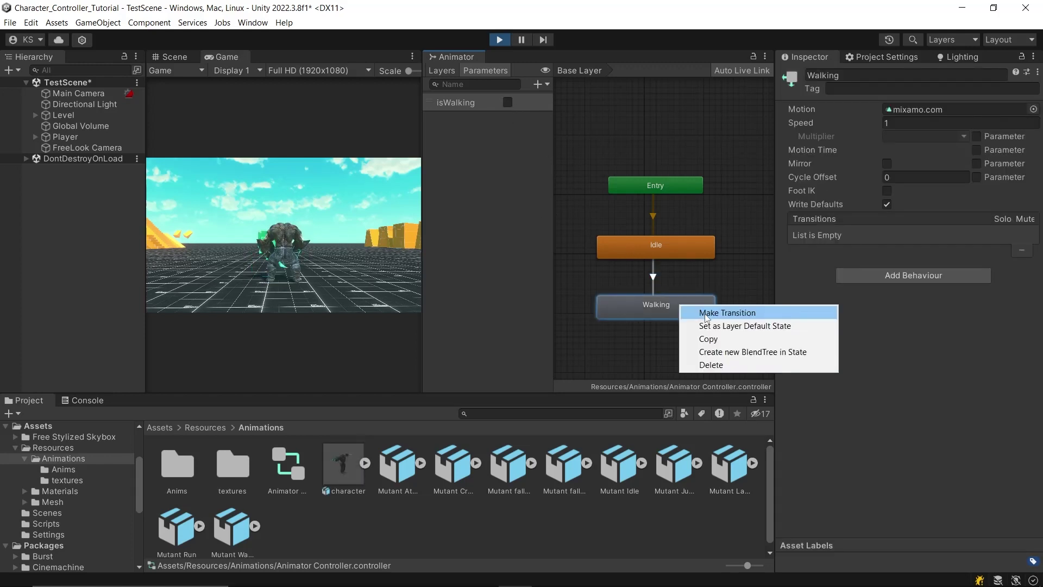
click(693, 312)
click(664, 258)
Add the condition isWalking false to the Walking-to-Idle transition and test it by toggling isWalking
click(659, 278)
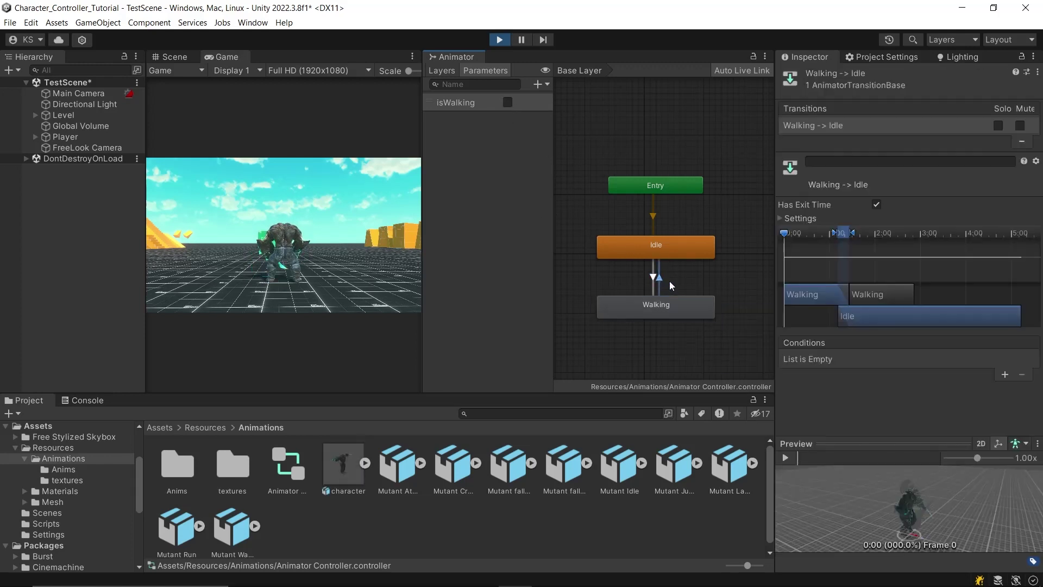
click(1004, 375)
click(975, 359)
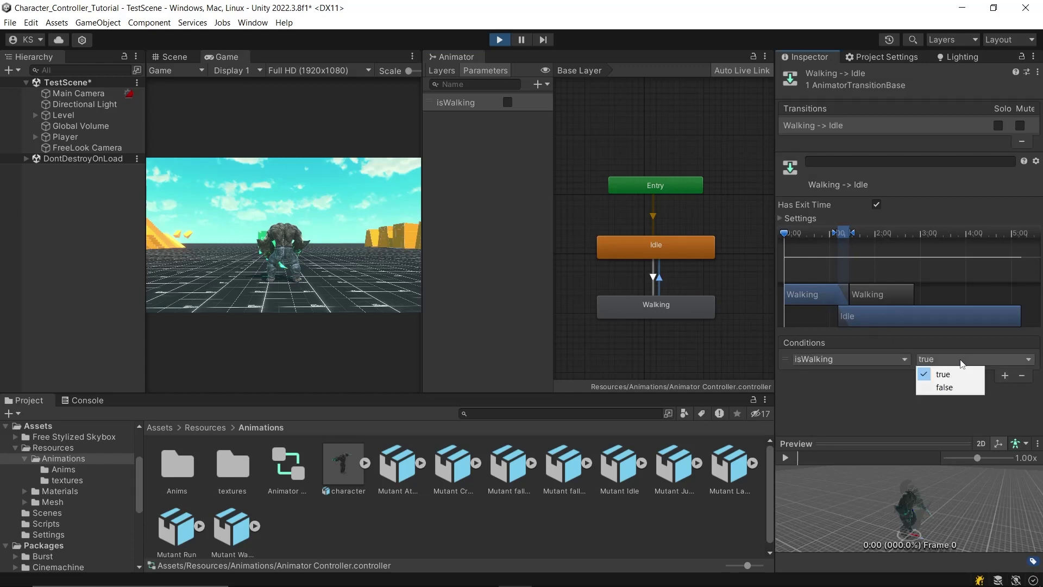
click(963, 388)
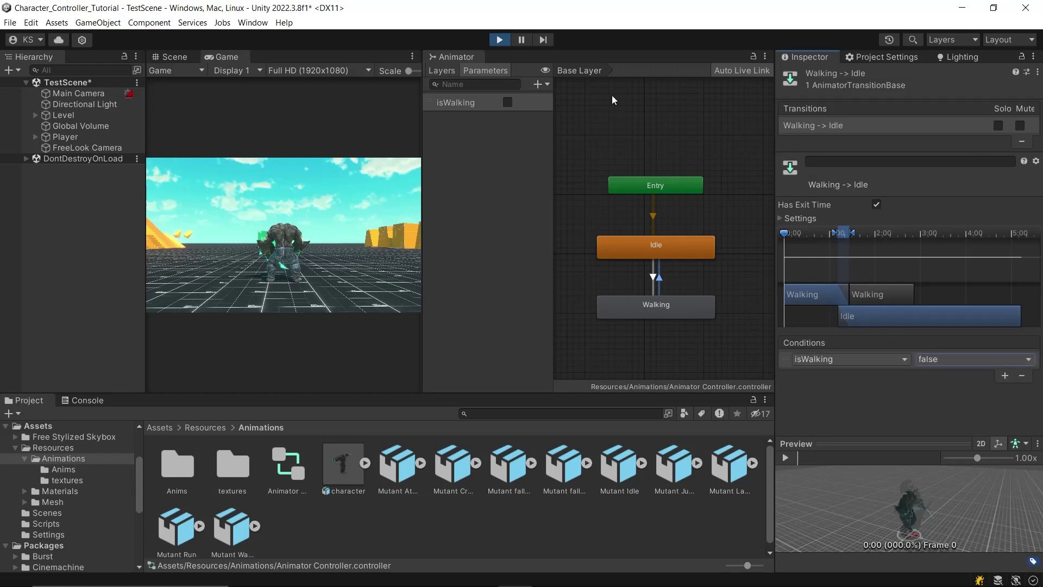
click(510, 103)
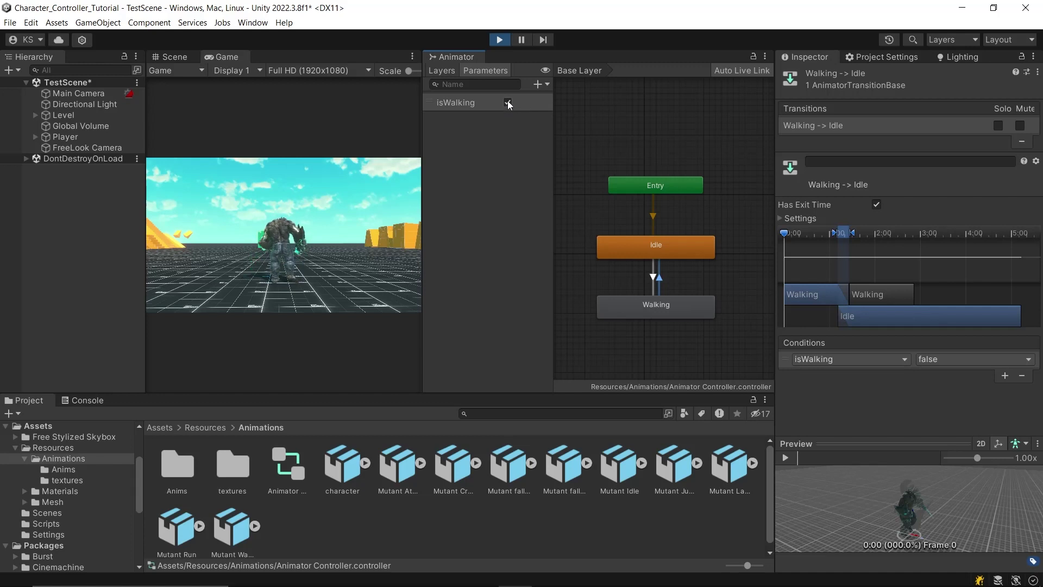
Turn off Has Exit Time on both transitions between Idle and Walking and test them by toggling isWalking
click(653, 274)
click(876, 205)
click(660, 275)
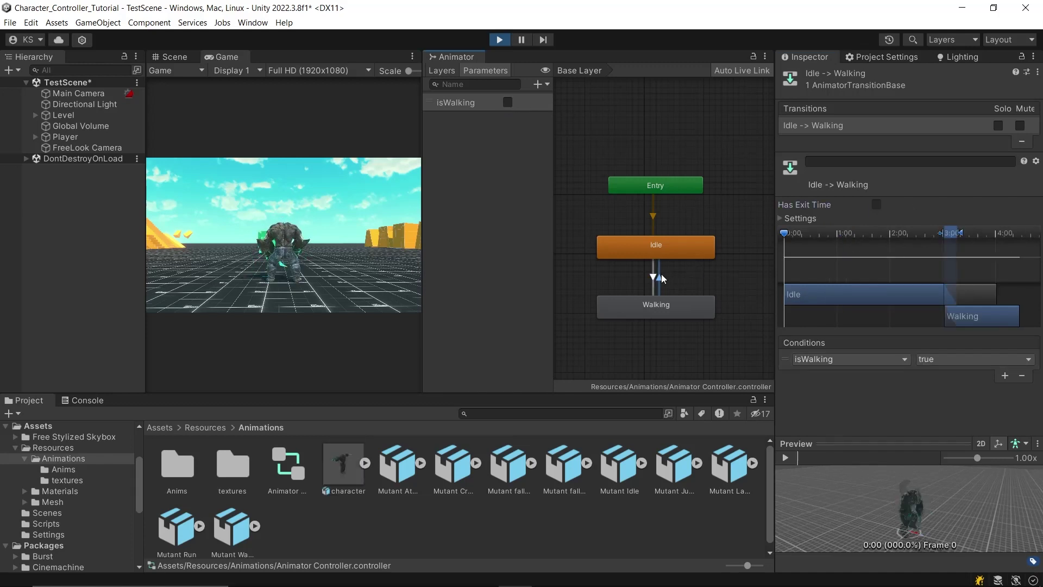
click(876, 205)
click(505, 106)
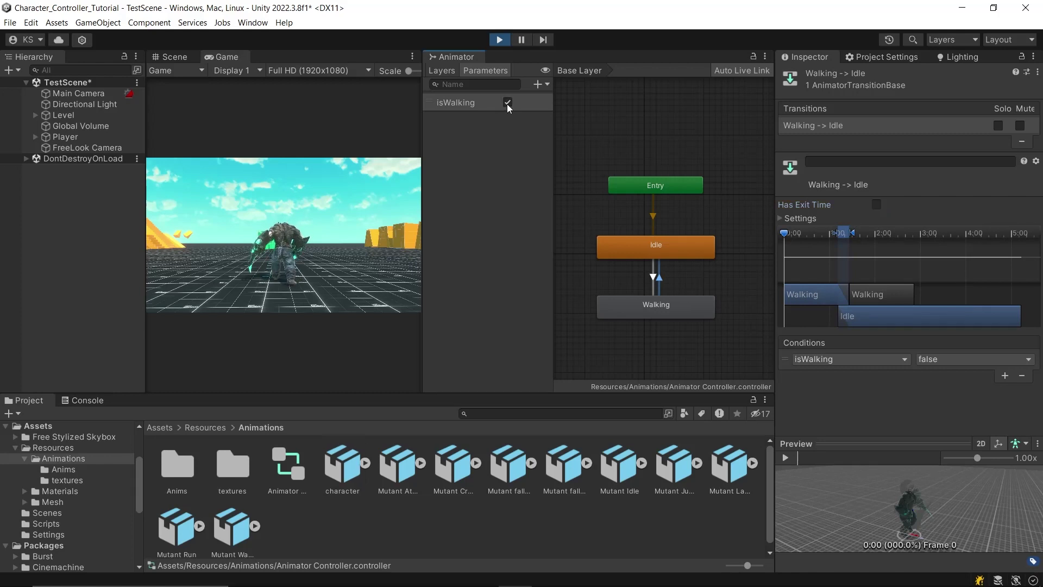
click(507, 103)
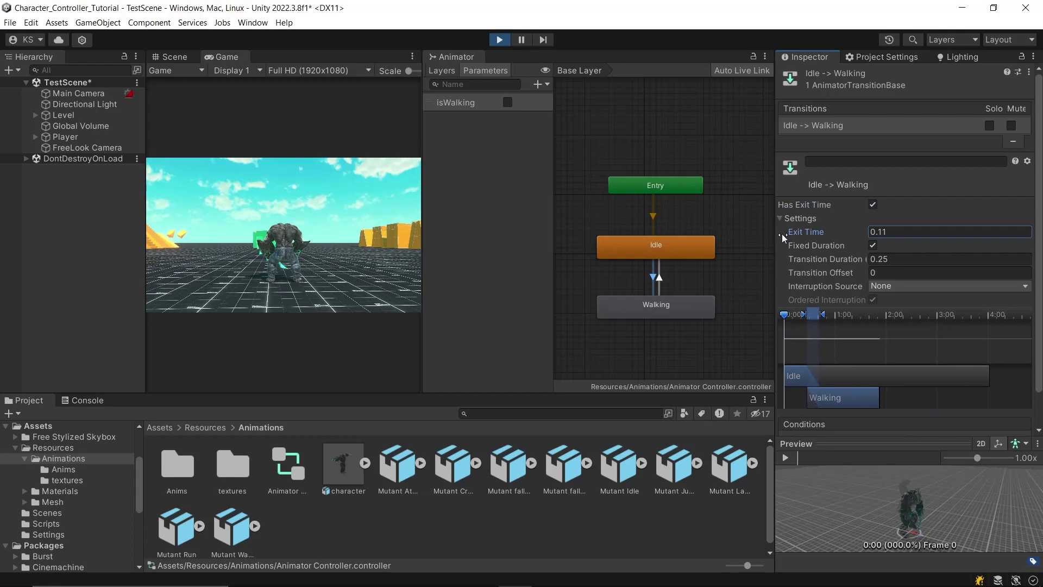
Set the Idle-to-Walking transition's Exit Time to 0.98 with Has Exit Time off, and try switching Fixed Duration off and back on
drag(781, 233, 812, 229)
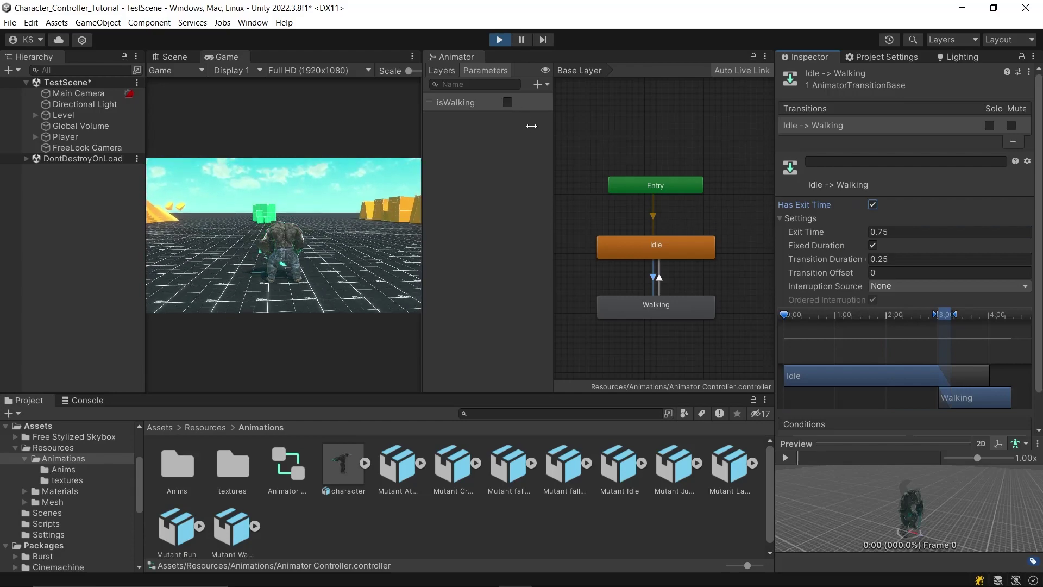
click(873, 205)
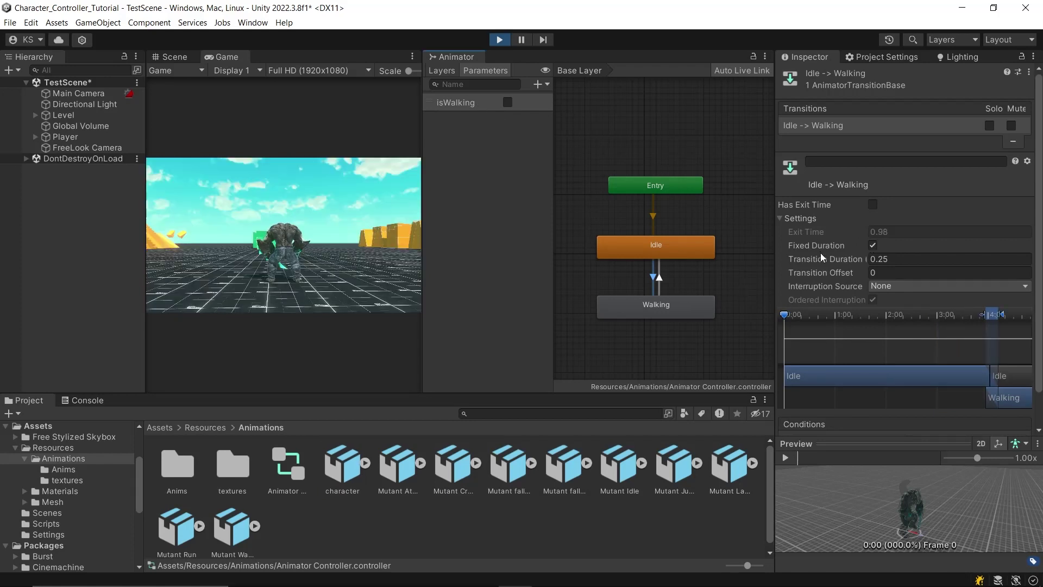
click(872, 246)
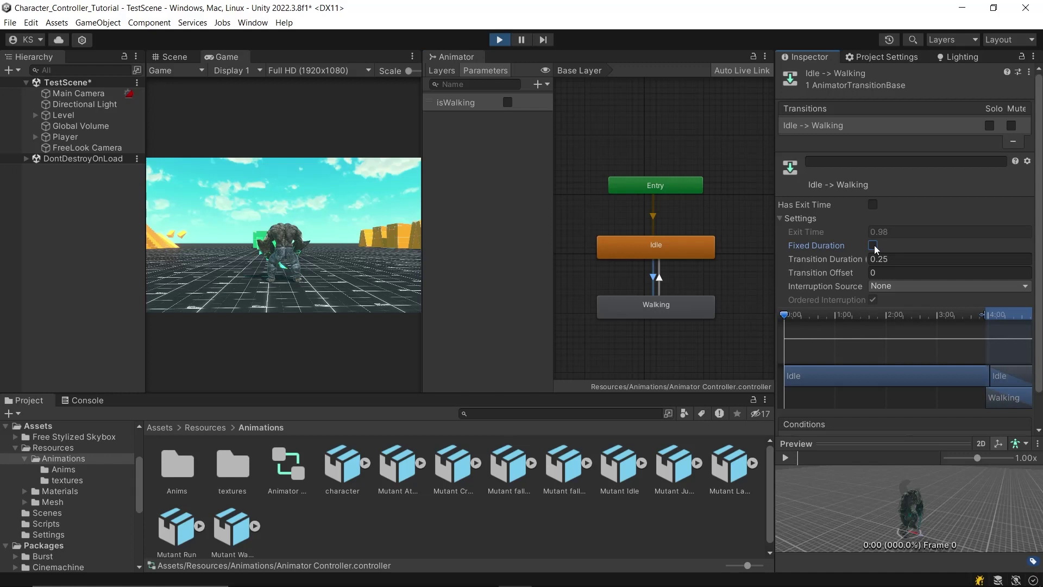
click(872, 246)
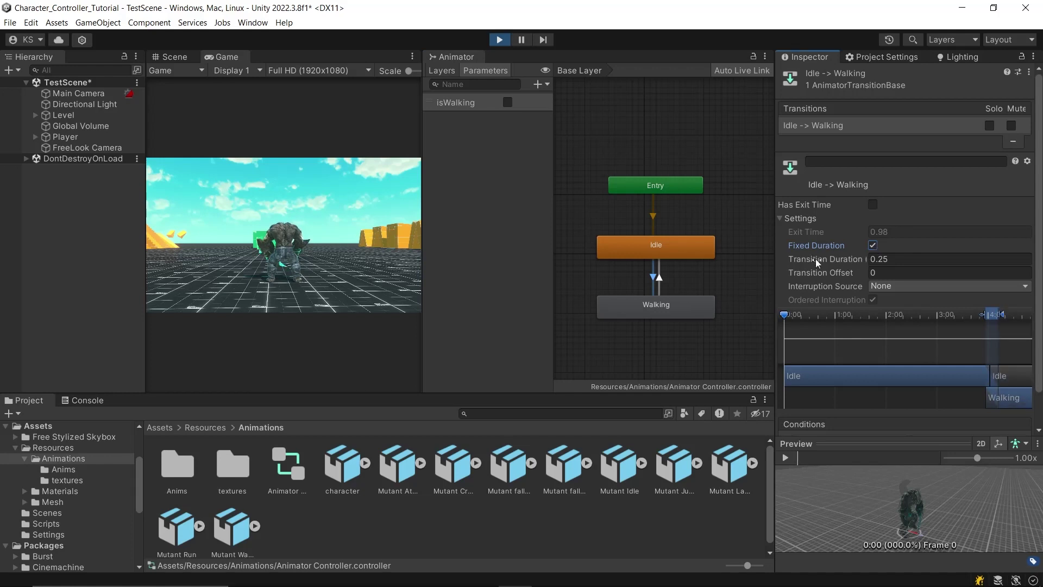
Try a Transition Duration of 2.05 on the Idle-to-Walking transition, test it with isWalking, and undo the duration change
drag(817, 258, 853, 261)
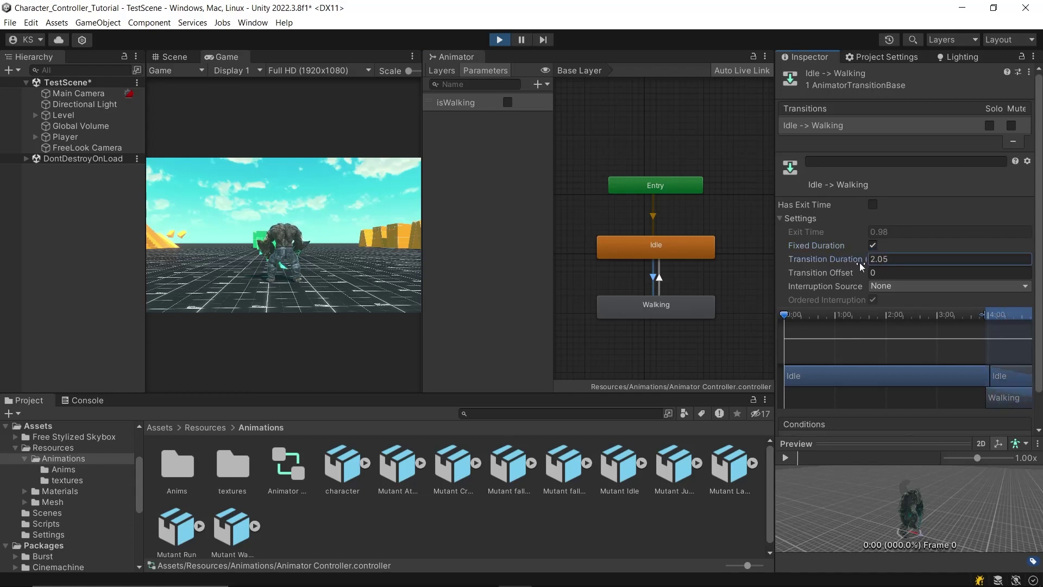
click(510, 101)
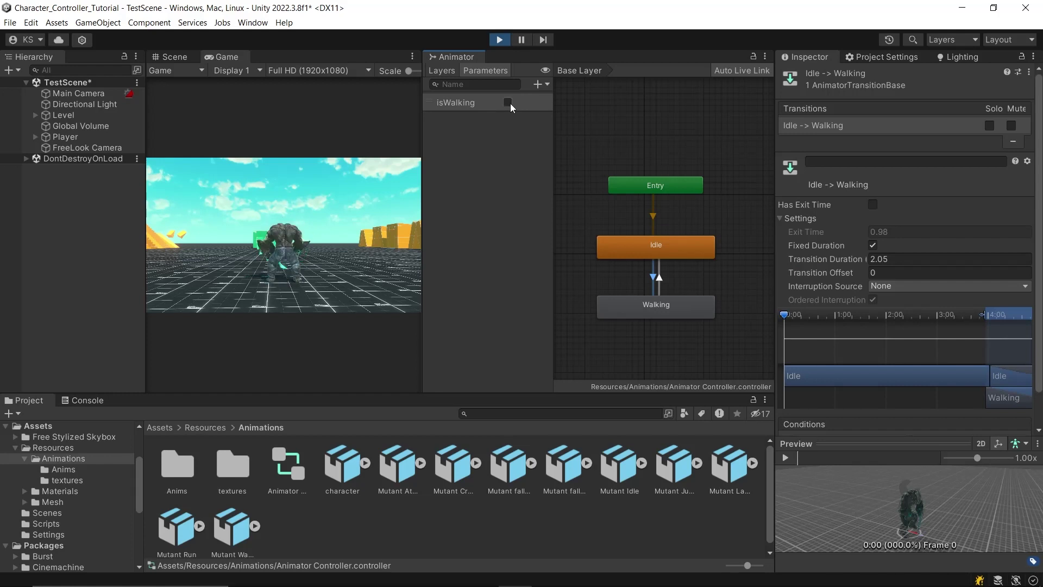
key(ctrl+z)
key(ctrl+z)
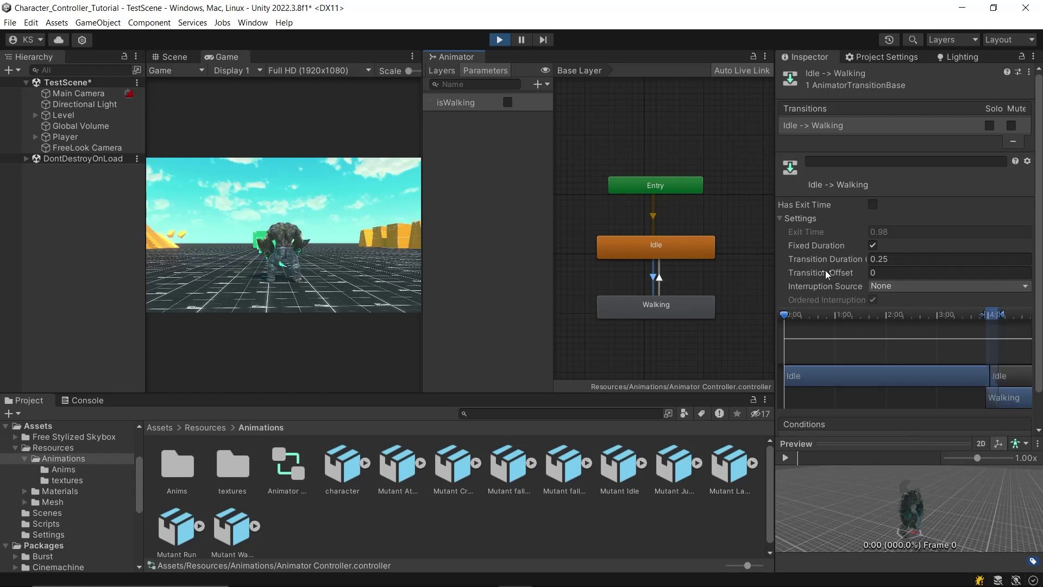
Adjust the Transition Offset of the Idle-to-Walking transition, testing an offset of 1.38 by toggling isWalking
drag(826, 270, 854, 270)
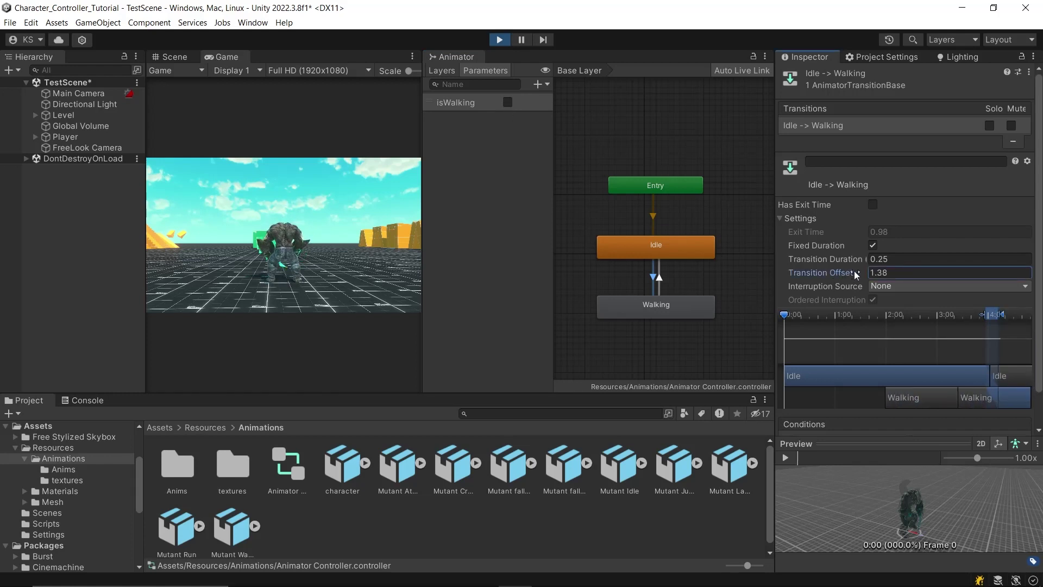
click(509, 102)
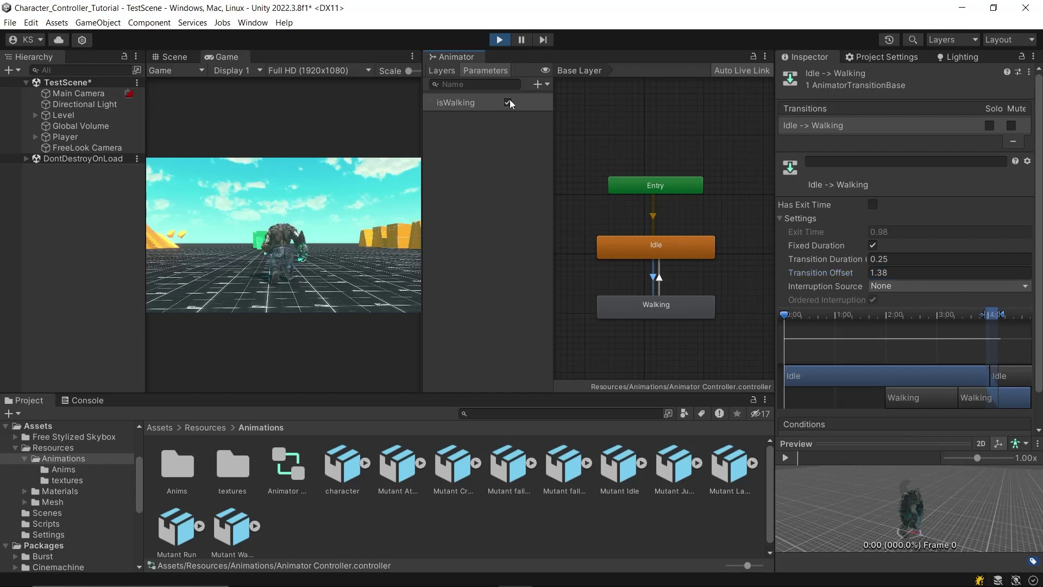
click(508, 103)
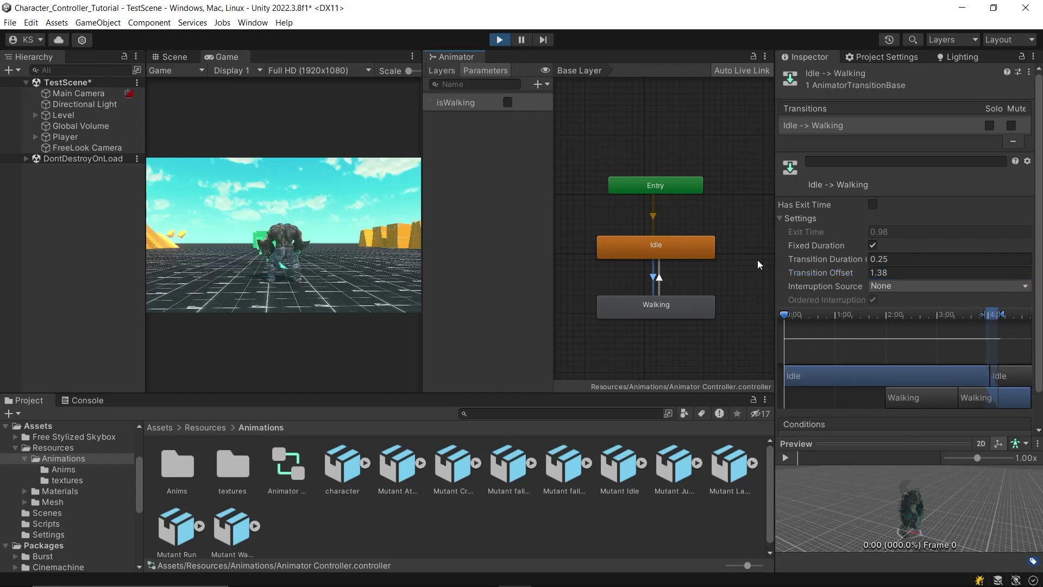
drag(803, 270, 777, 259)
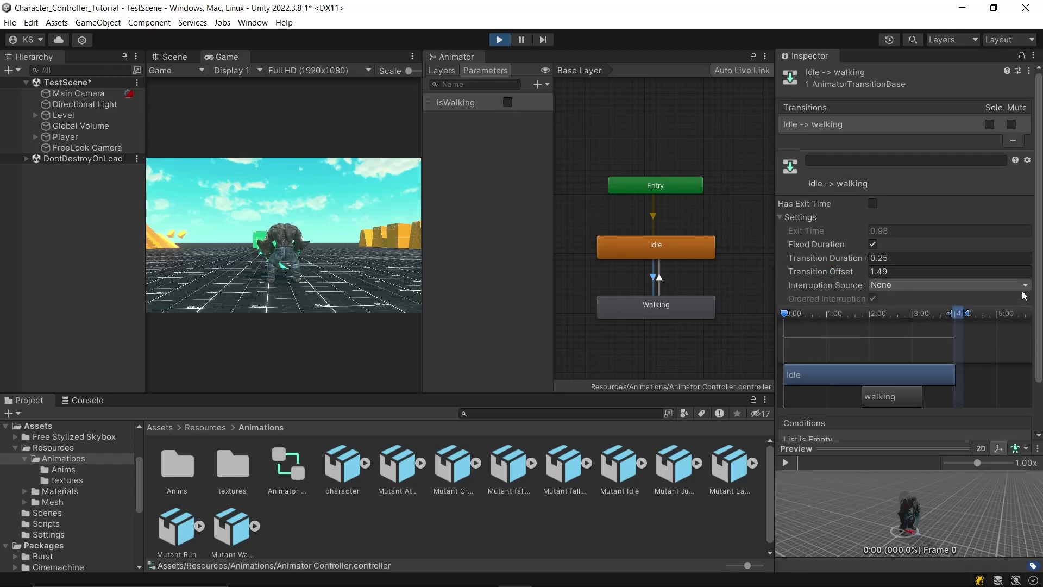
Open the Interruption Source choices of the Idle-to-Walking transition
click(1023, 285)
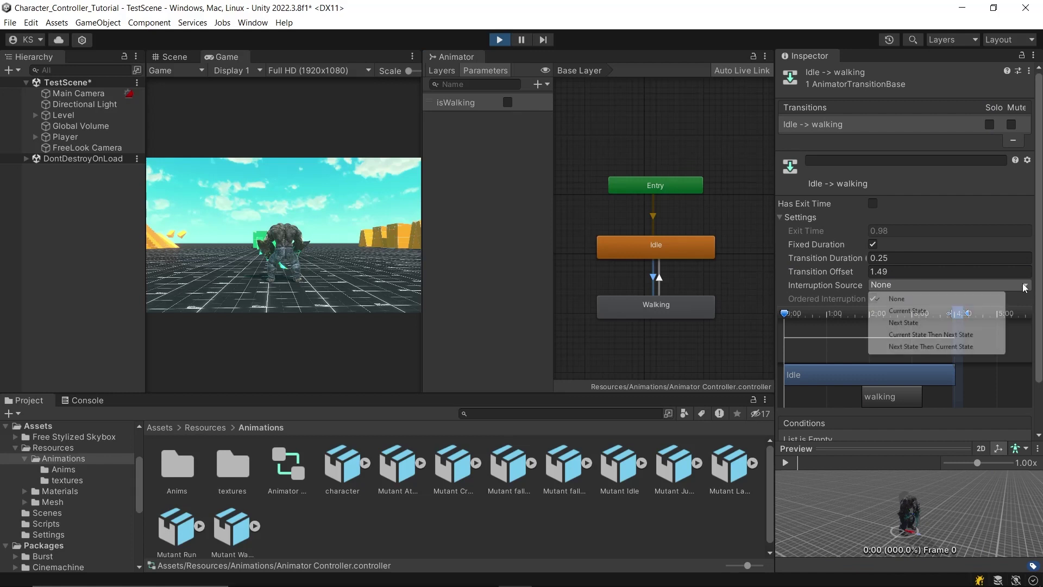